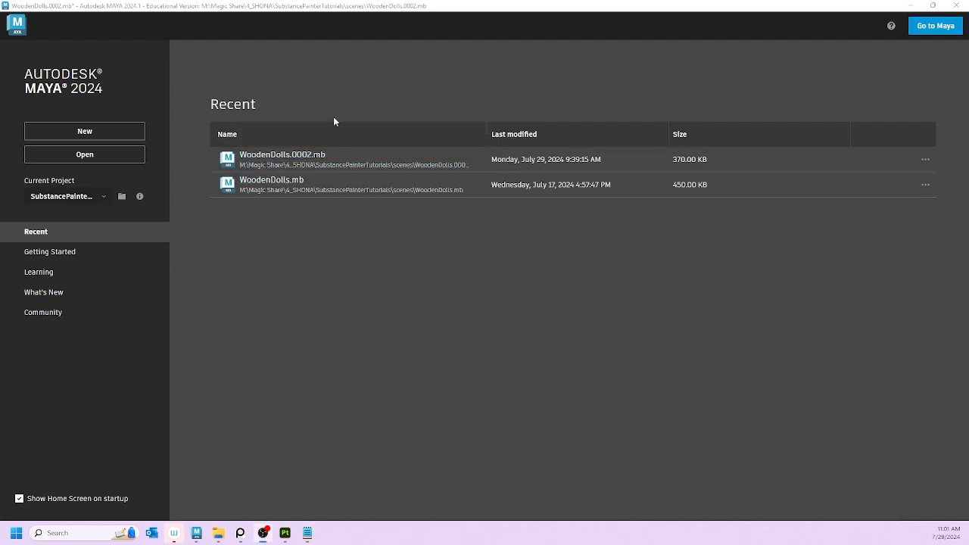
# - Reopen the scene WoodenDolls.0002.mb from the recent files list
pyautogui.click(280, 155)
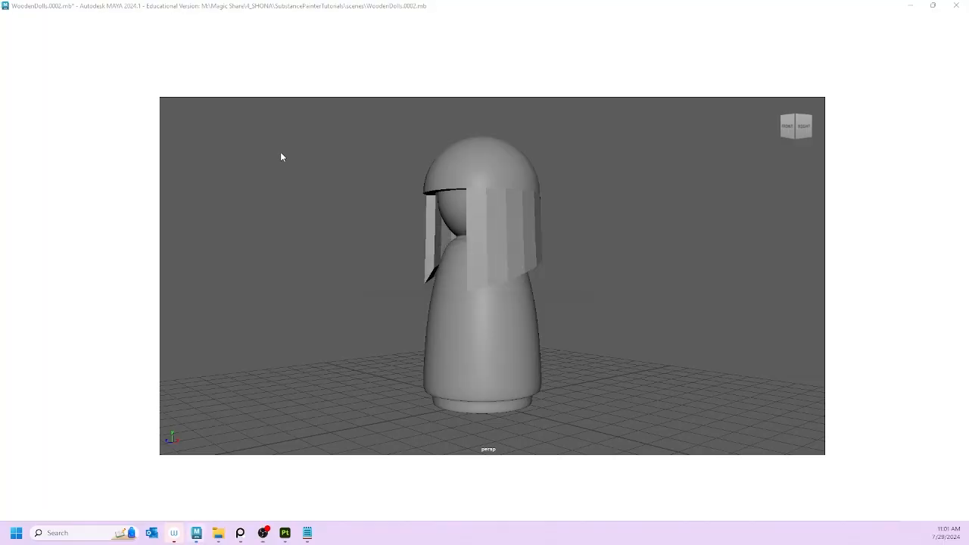
pyautogui.click(525, 273)
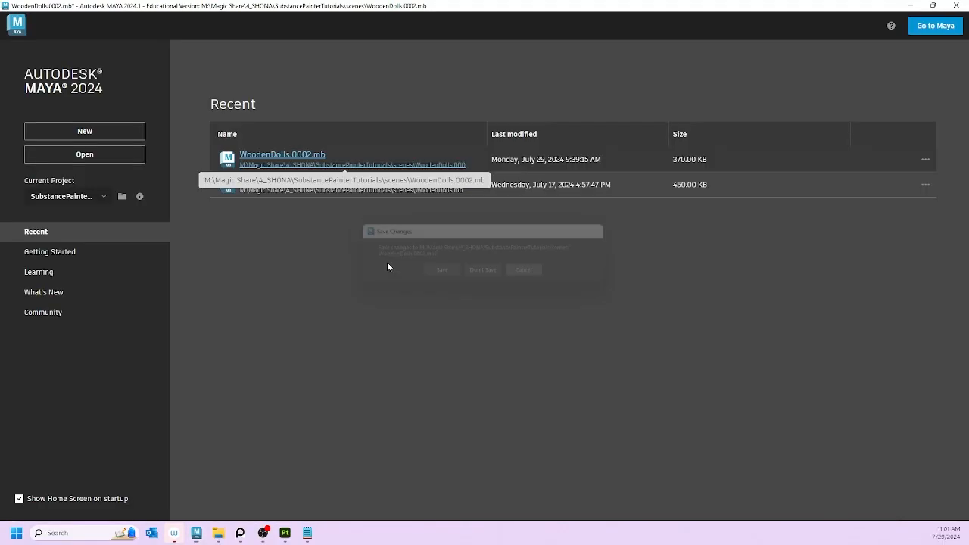
pyautogui.click(277, 162)
pyautogui.click(455, 271)
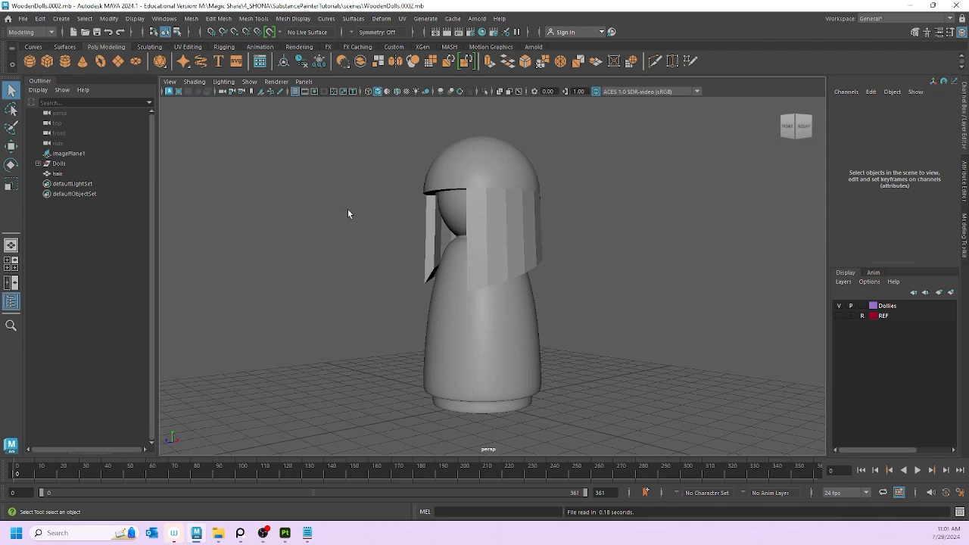
# - Smooth the doll's hair mesh with 1 division and check its surface up close from the front
pyautogui.keyDown('alt'); pyautogui.moveTo(311, 212); pyautogui.dragTo(512, 210); pyautogui.keyUp('alt')
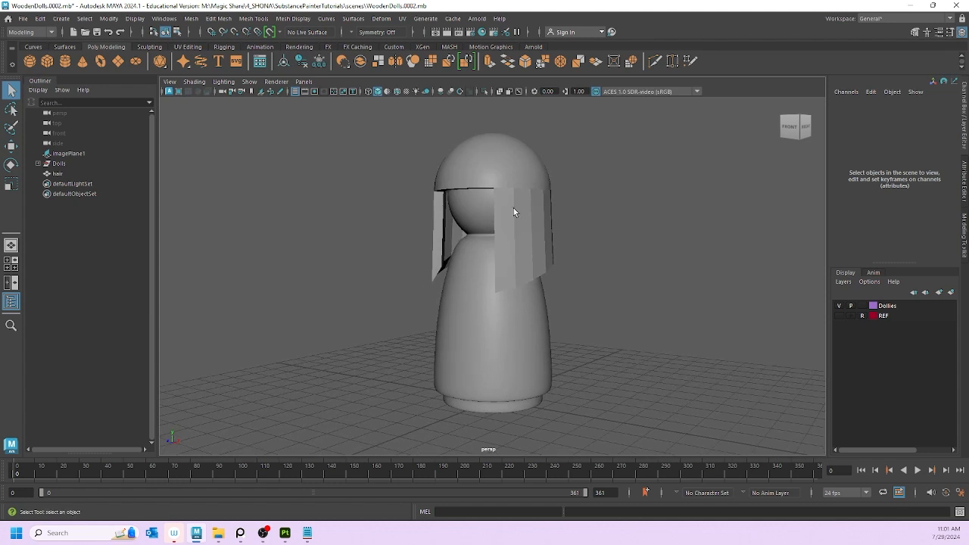
pyautogui.click(513, 210)
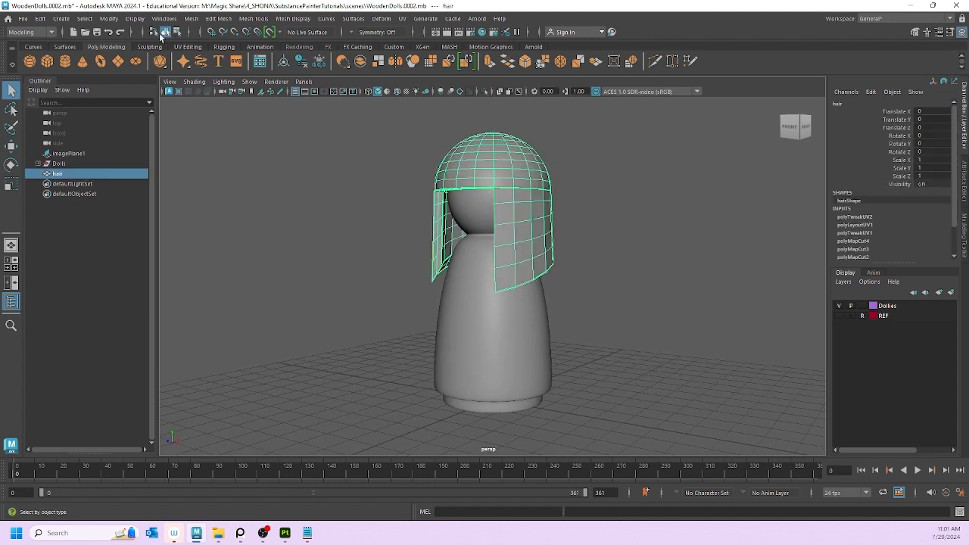
pyautogui.click(191, 19)
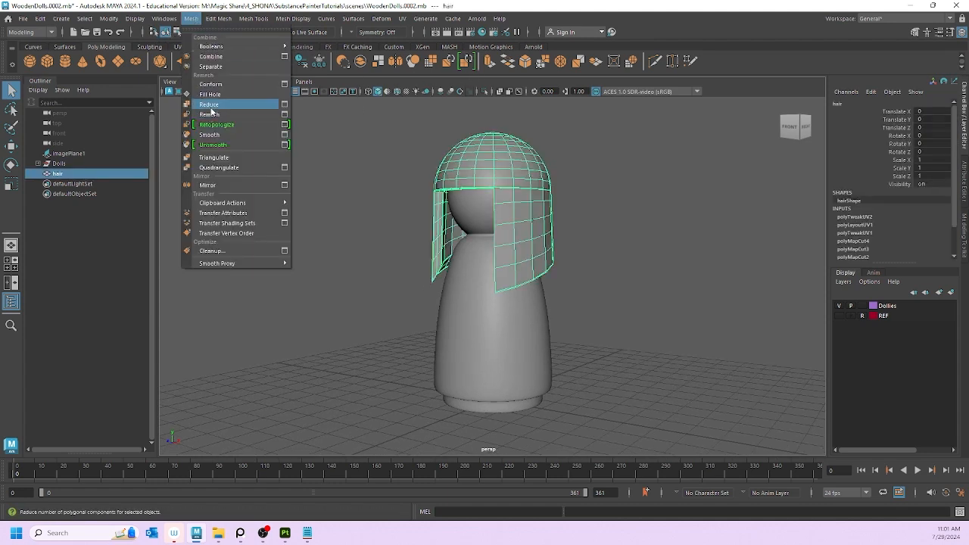
pyautogui.click(210, 136)
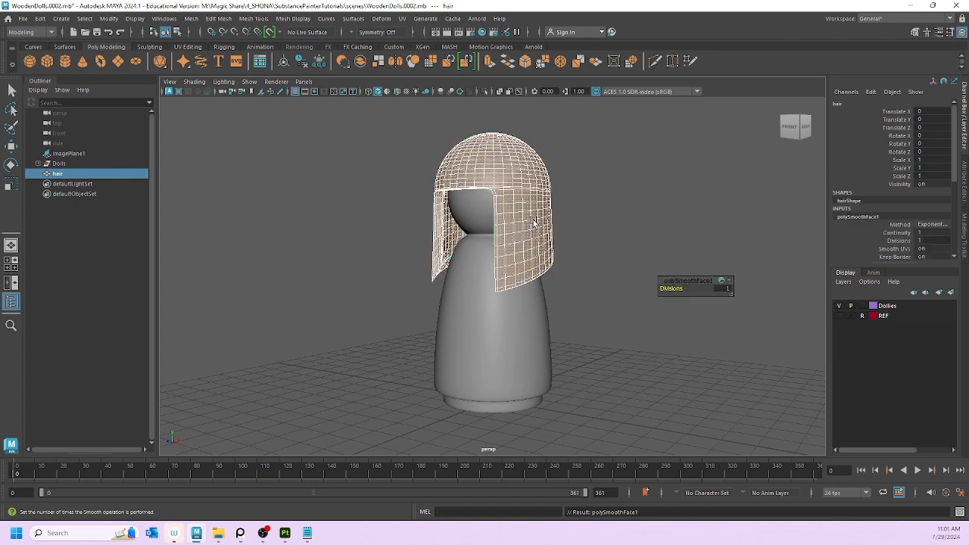
pyautogui.click(637, 191)
pyautogui.keyDown('alt'); pyautogui.moveTo(481, 240); pyautogui.dragTo(524, 251); pyautogui.keyUp('alt')
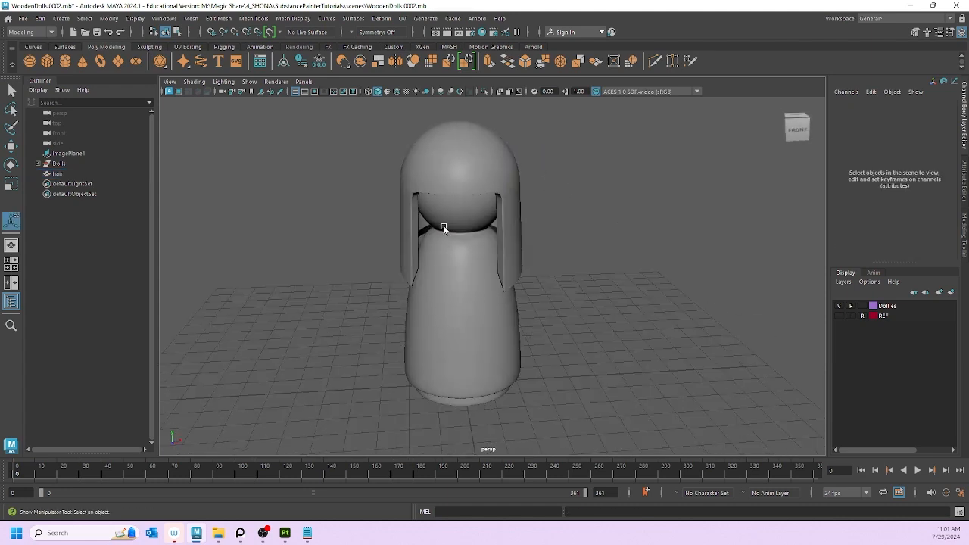
pyautogui.scroll(10, 445, 230)
pyautogui.keyDown('alt'); pyautogui.moveTo(459, 236); pyautogui.dragTo(532, 163); pyautogui.keyUp('alt')
pyautogui.click(483, 204)
pyautogui.click(588, 194)
pyautogui.scroll(-5, 434, 245)
# - Select the hair mesh and open the UV Editor to view its UV shells
pyautogui.click(532, 164)
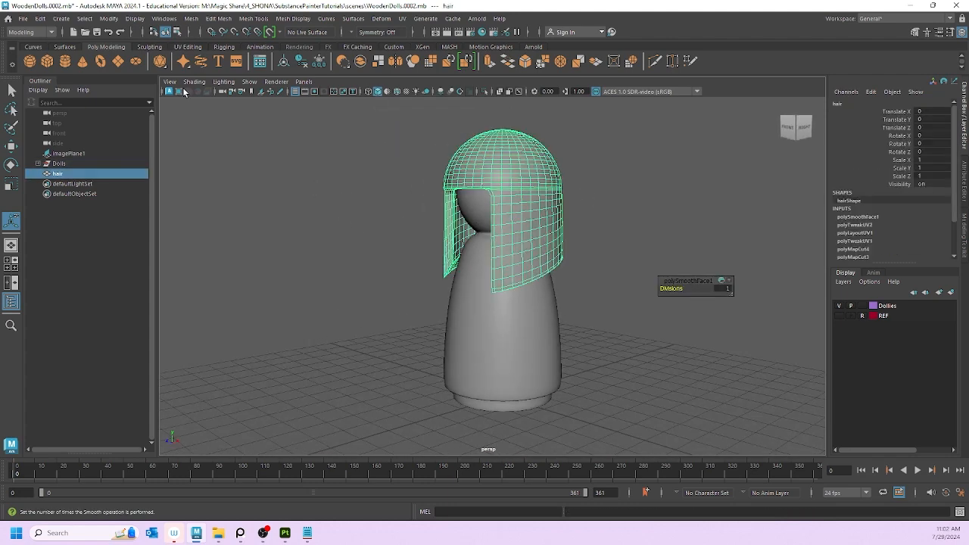
pyautogui.keyDown('alt'); pyautogui.moveTo(231, 186); pyautogui.dragTo(303, 193); pyautogui.keyUp('alt')
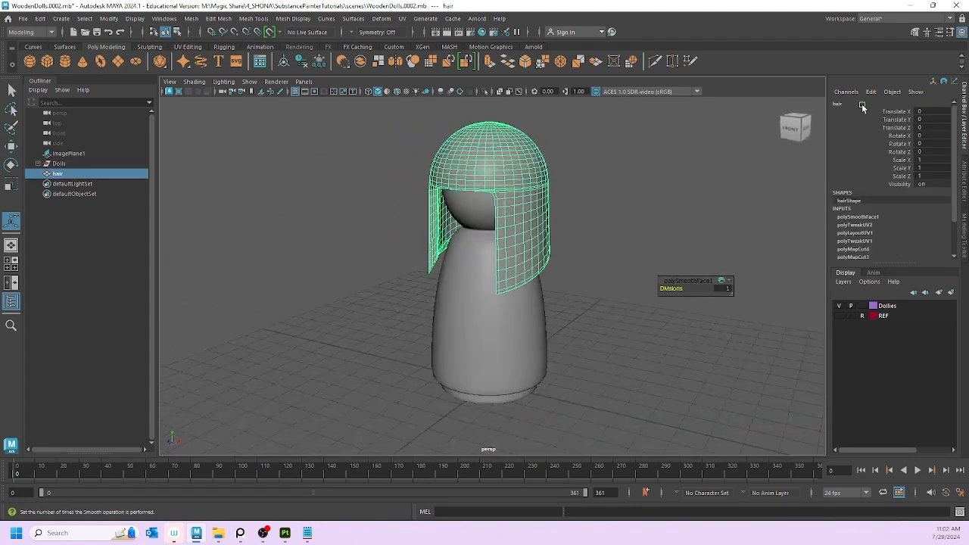
pyautogui.click(402, 18)
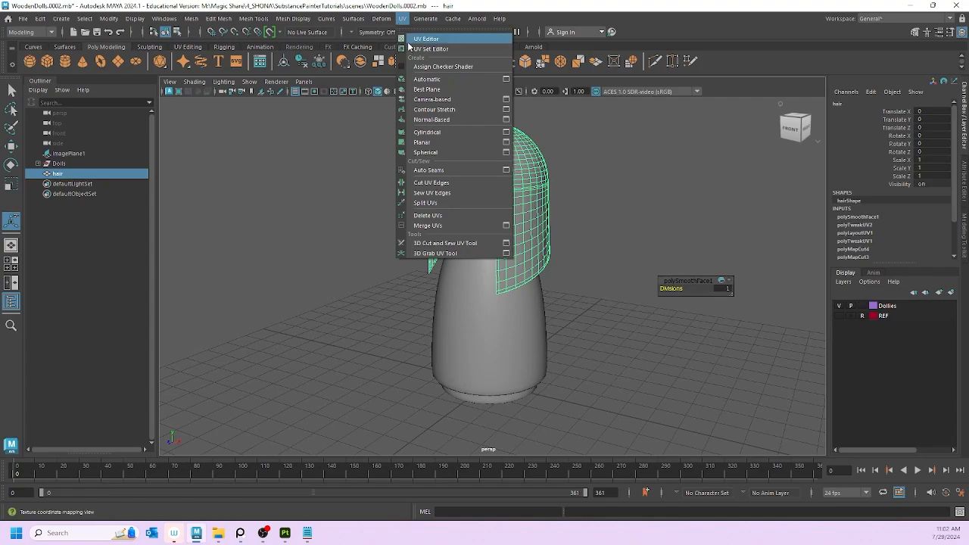
pyautogui.click(402, 18)
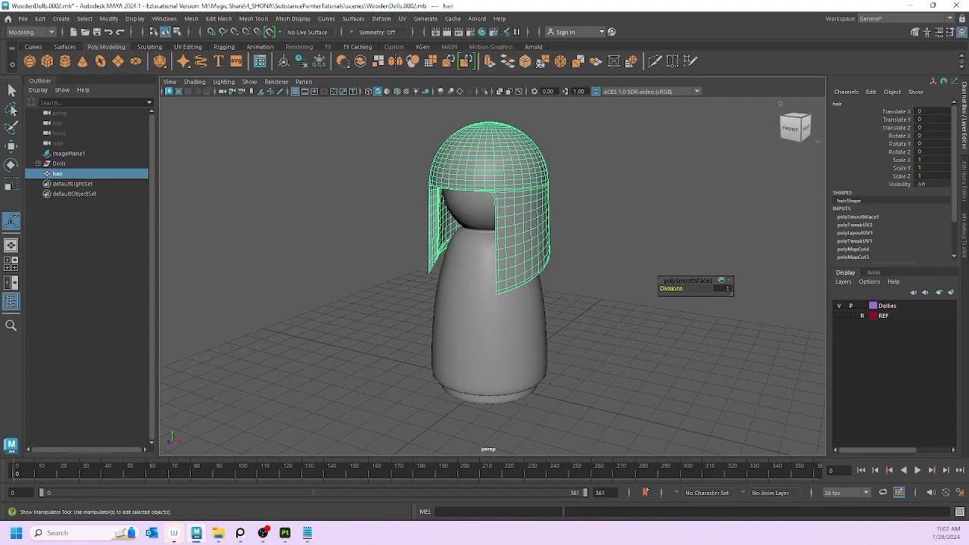
pyautogui.moveTo(1, 116); pyautogui.dragTo(464, 71)
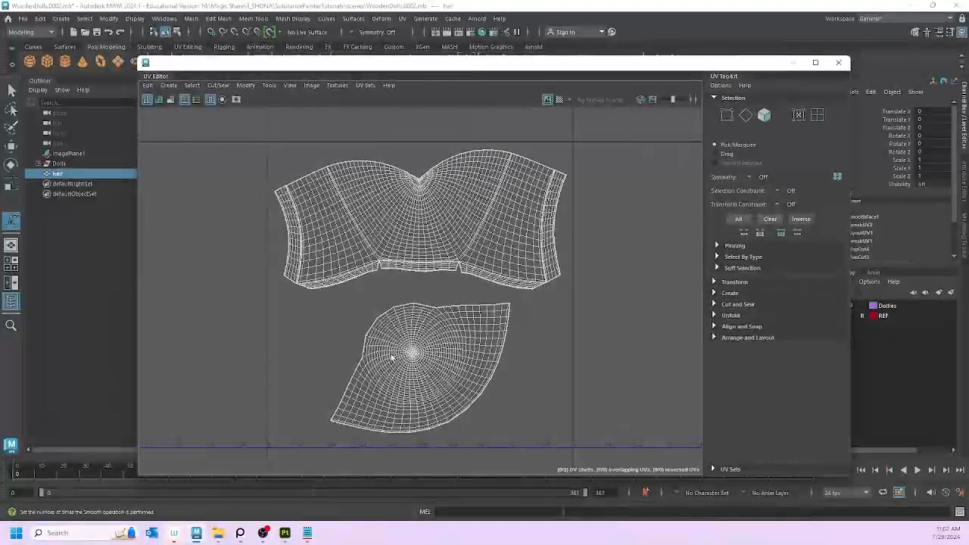
pyautogui.scroll(-8, 391, 358)
pyautogui.scroll(6, 446, 276)
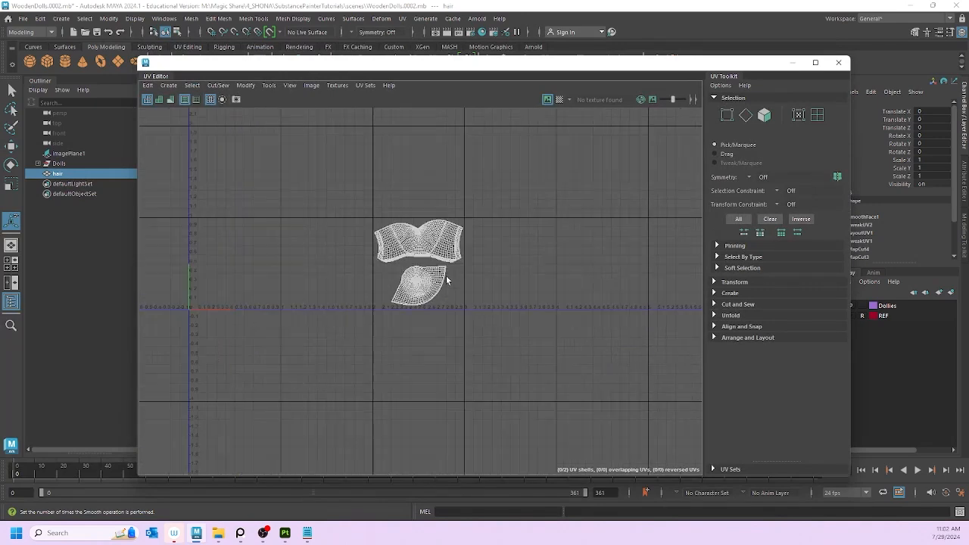
pyautogui.scroll(-2, 446, 275)
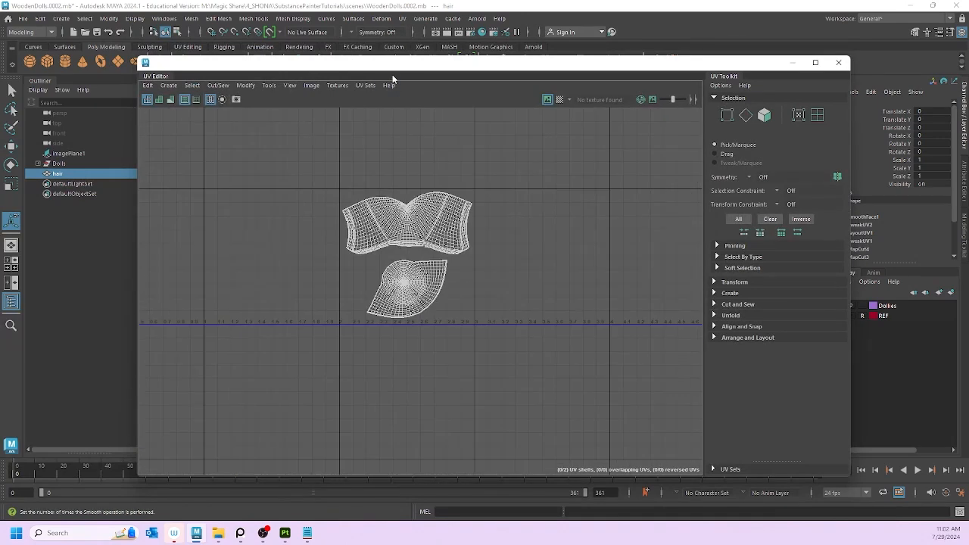
# - Select both Dolls and hair to display their UVs together, and maximize the UV Editor window
pyautogui.click(55, 164)
pyautogui.click(59, 175)
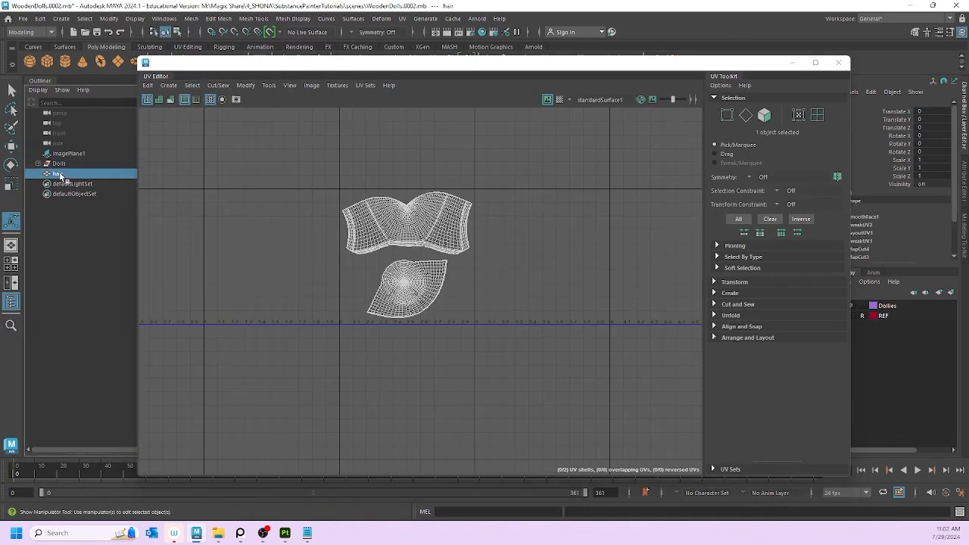
pyautogui.keyDown('ctrl'); pyautogui.click(58, 163); pyautogui.keyUp('ctrl')
pyautogui.scroll(-1, 340, 252)
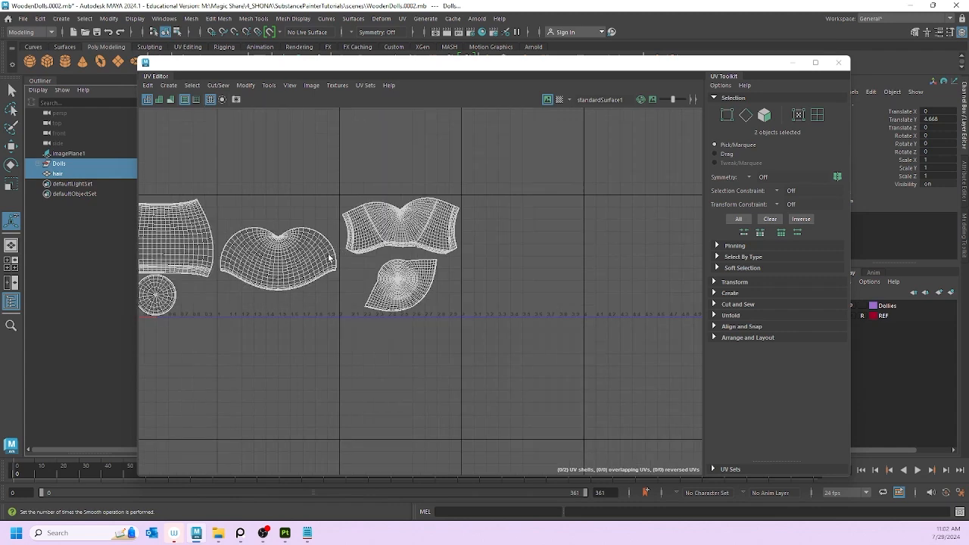
pyautogui.keyDown('alt'); pyautogui.moveTo(331, 259); pyautogui.dragTo(473, 271, button='middle'); pyautogui.keyUp('alt')
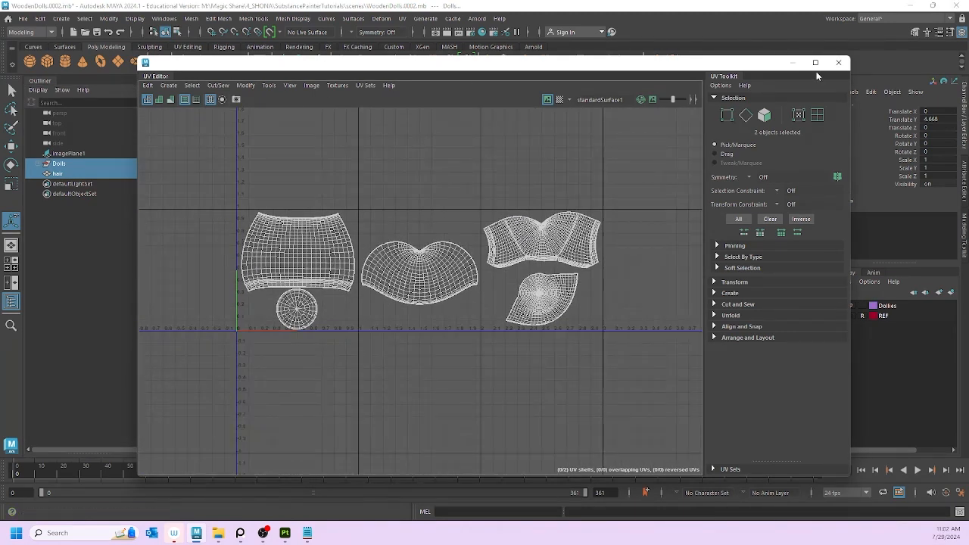
pyautogui.moveTo(815, 65)
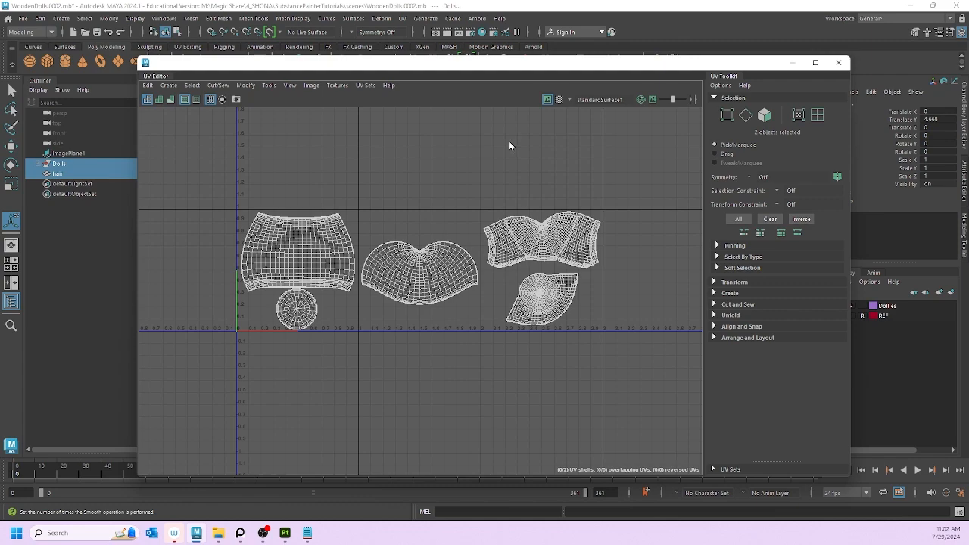
pyautogui.click(816, 62)
# - Examine how the body, head and hair UV shells are laid out across the three adjacent UV tiles
pyautogui.scroll(1, 163, 245)
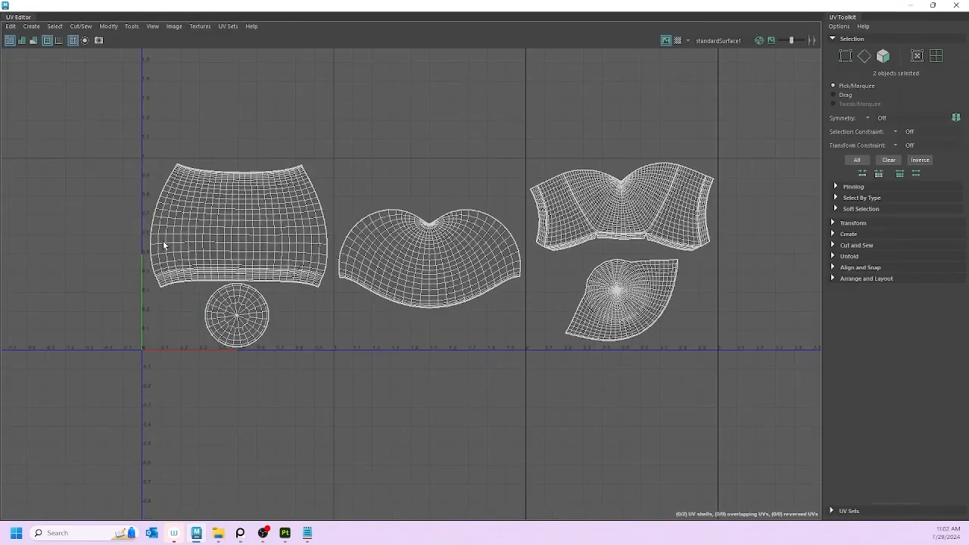
pyautogui.scroll(2, 146, 237)
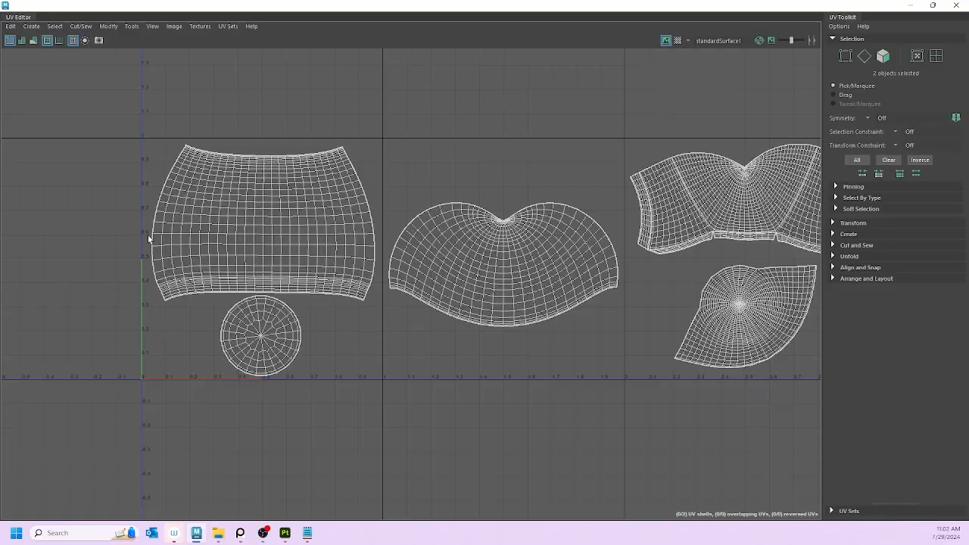
pyautogui.scroll(4, 216, 242)
pyautogui.keyDown('alt'); pyautogui.moveTo(318, 251); pyautogui.dragTo(121, 258, button='middle'); pyautogui.keyUp('alt')
pyautogui.keyDown('alt'); pyautogui.moveTo(422, 245); pyautogui.dragTo(371, 244, button='middle'); pyautogui.keyUp('alt')
pyautogui.keyDown('alt'); pyautogui.moveTo(640, 275); pyautogui.dragTo(353, 229, button='middle'); pyautogui.keyUp('alt')
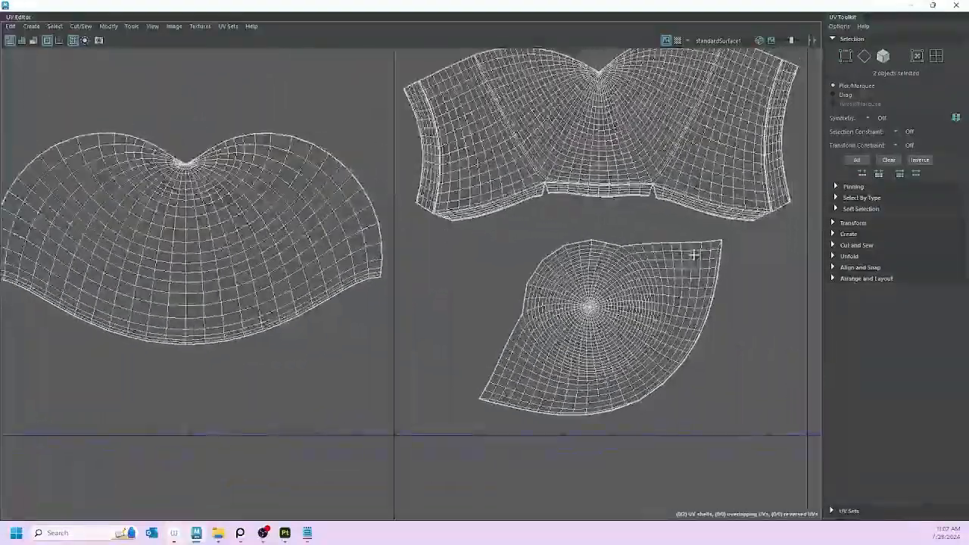
pyautogui.keyDown('alt'); pyautogui.moveTo(692, 253); pyautogui.dragTo(430, 357, button='middle'); pyautogui.keyUp('alt')
pyautogui.keyDown('alt'); pyautogui.moveTo(598, 327); pyautogui.dragTo(614, 310, button='middle'); pyautogui.keyUp('alt')
pyautogui.keyDown('alt'); pyautogui.moveTo(235, 225); pyautogui.dragTo(361, 251, button='middle'); pyautogui.keyUp('alt')
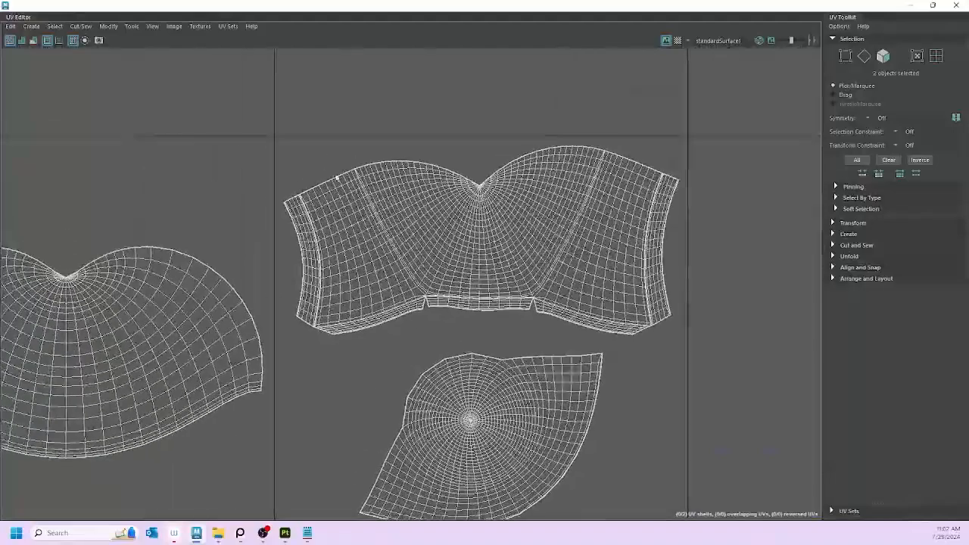
pyautogui.scroll(-3, 330, 292)
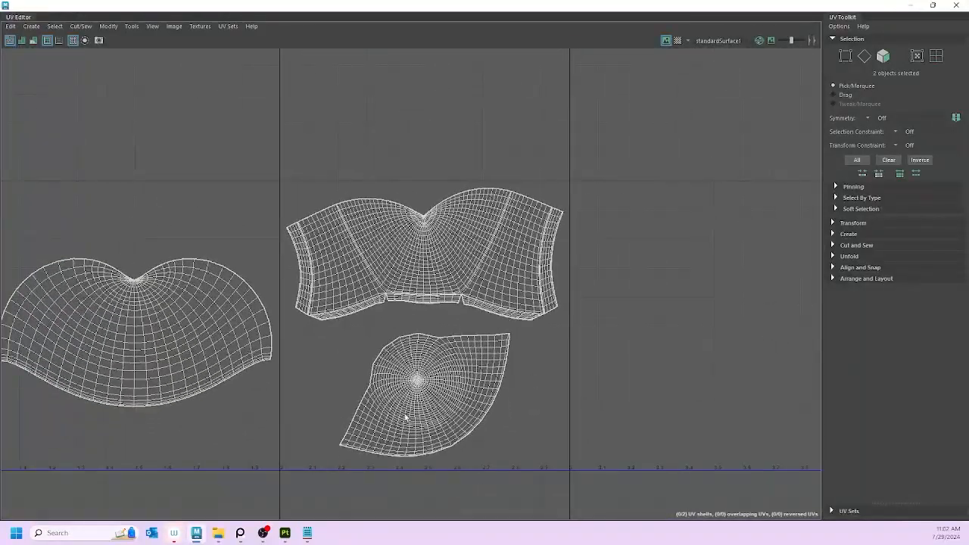
pyautogui.keyDown('alt'); pyautogui.moveTo(325, 338); pyautogui.dragTo(530, 301, button='middle'); pyautogui.keyUp('alt')
pyautogui.keyDown('alt'); pyautogui.moveTo(347, 286); pyautogui.dragTo(208, 239, button='middle'); pyautogui.keyUp('alt')
pyautogui.scroll(-1, 391, 303)
pyautogui.scroll(-2, 392, 303)
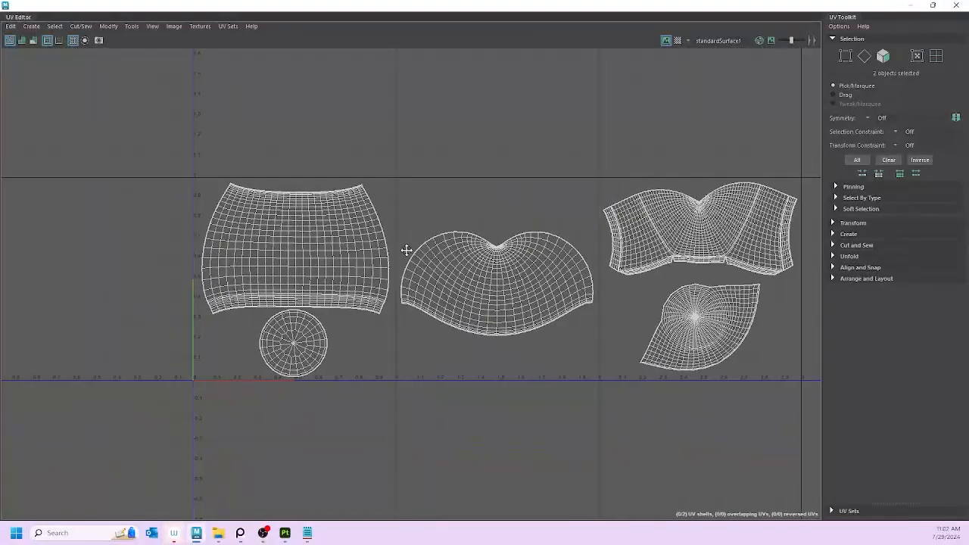
pyautogui.keyDown('alt'); pyautogui.moveTo(407, 251); pyautogui.dragTo(328, 279, button='middle'); pyautogui.keyUp('alt')
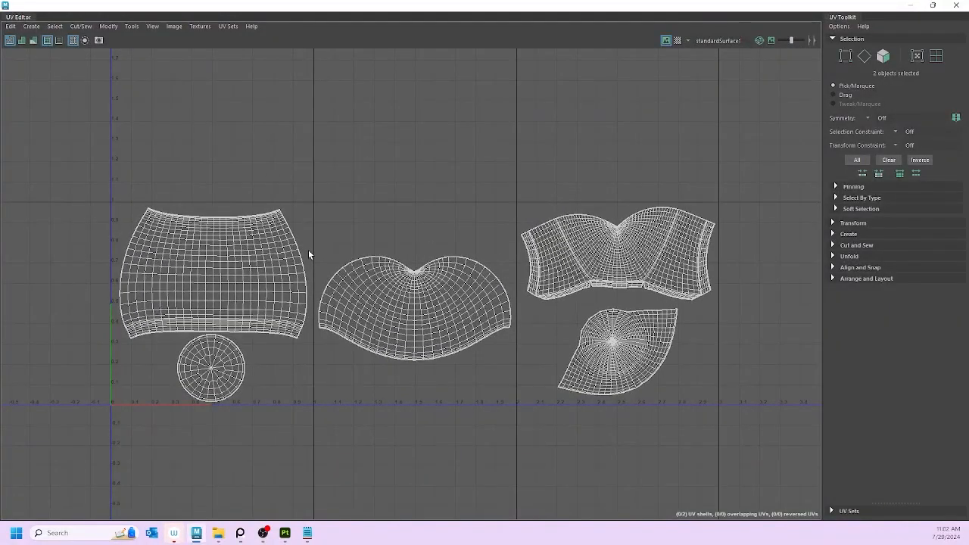
pyautogui.scroll(-3, 272, 262)
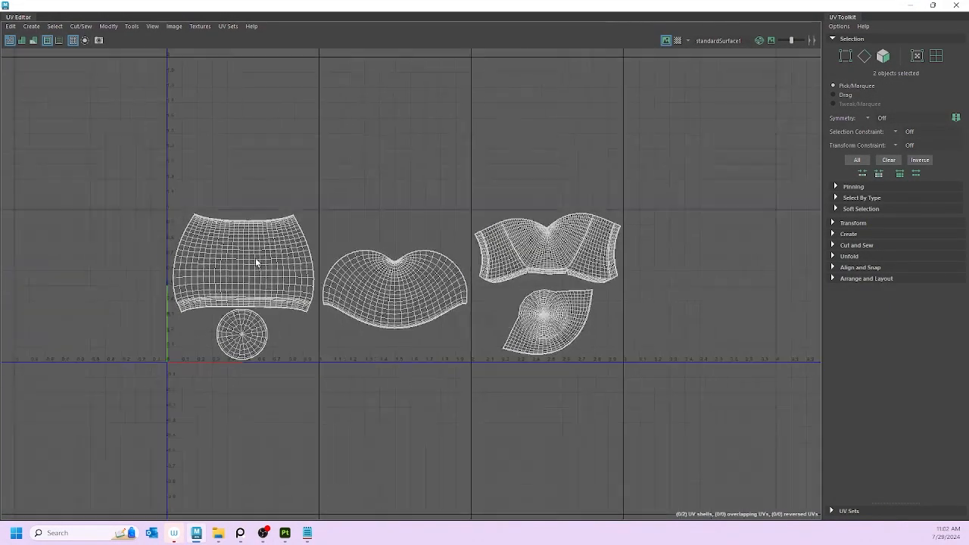
pyautogui.scroll(-4, 273, 261)
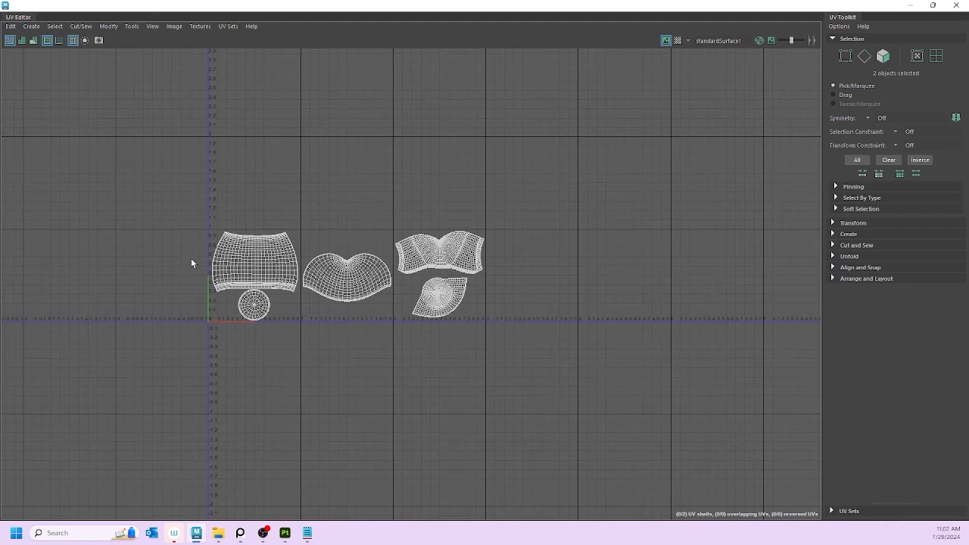
pyautogui.scroll(6, 192, 263)
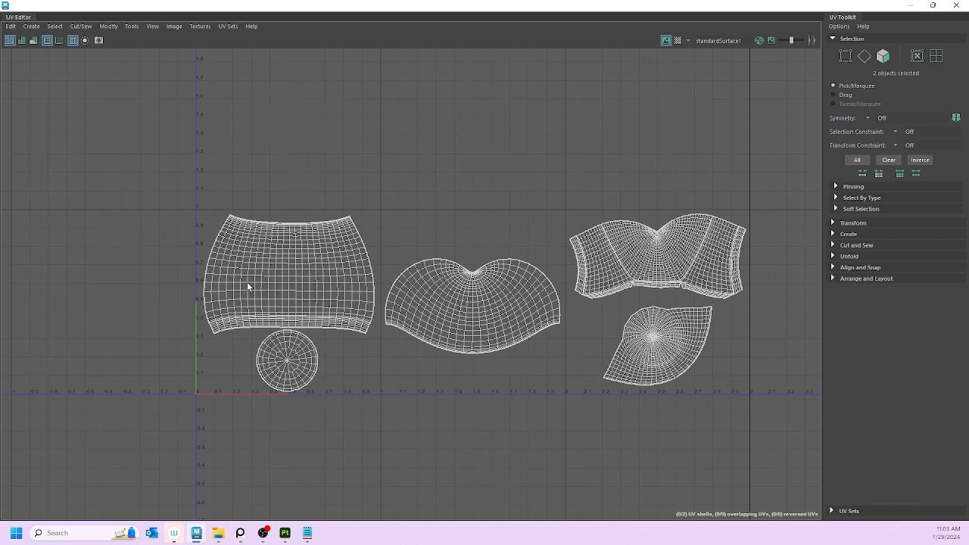
# - Switch to UV shell selection, select the body shell and circular base shell in the first tile, and inspect their placement
pyautogui.scroll(1, 242, 260)
pyautogui.rightClick(280, 242)
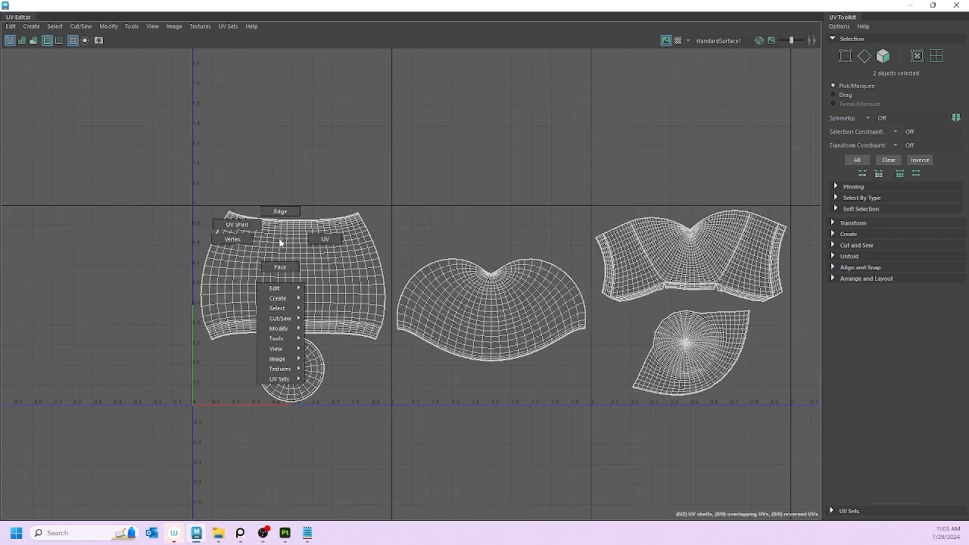
pyautogui.click(236, 227)
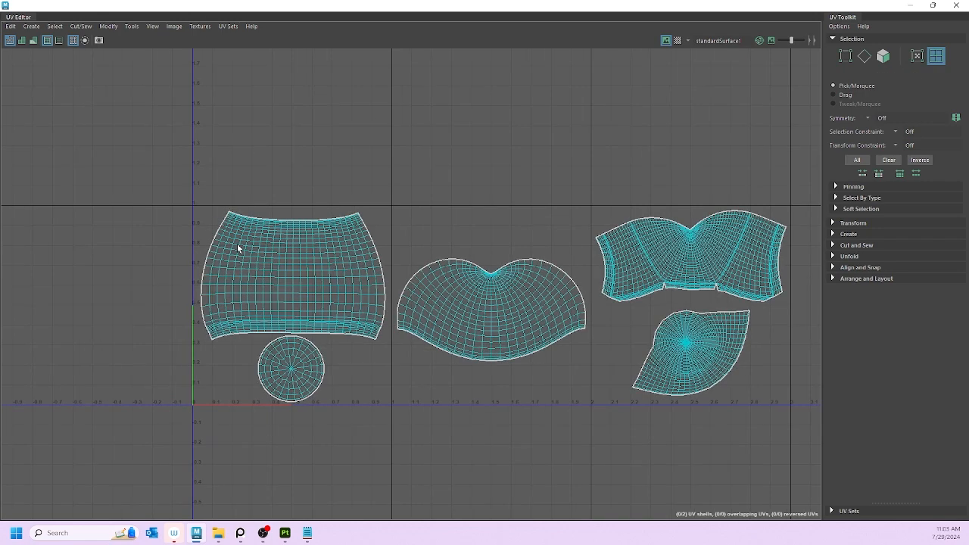
pyautogui.click(237, 248)
pyautogui.keyDown('shift'); pyautogui.click(306, 384); pyautogui.keyUp('shift')
pyautogui.scroll(4, 249, 357)
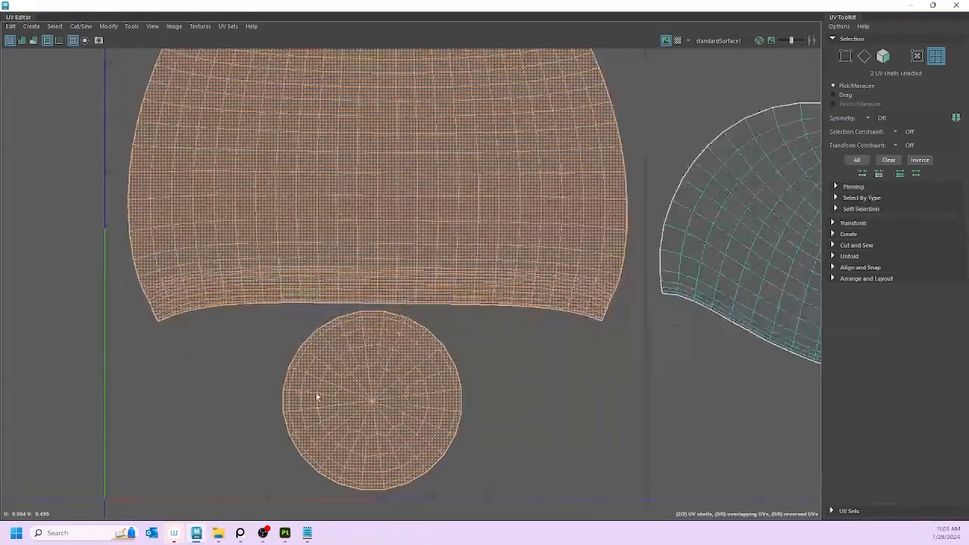
pyautogui.scroll(4, 372, 421)
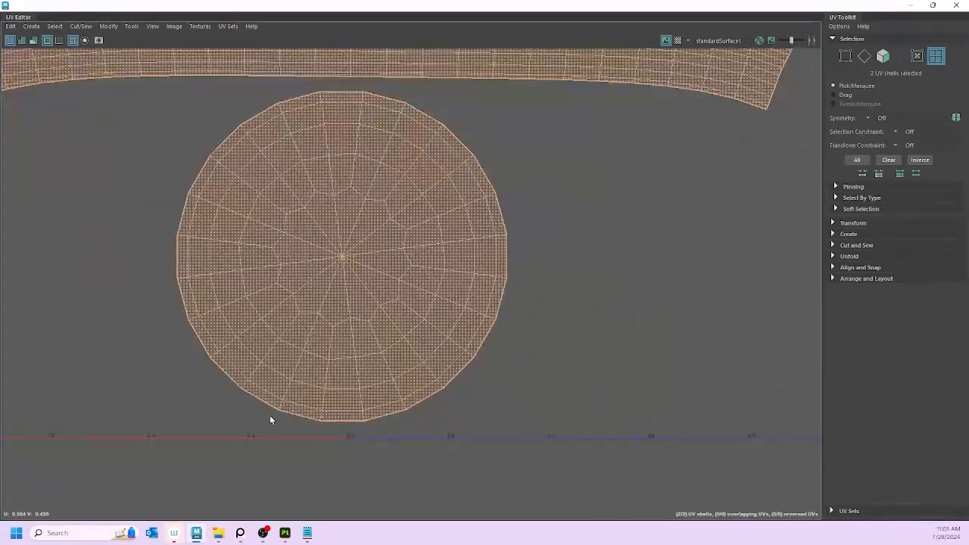
pyautogui.scroll(-8, 308, 294)
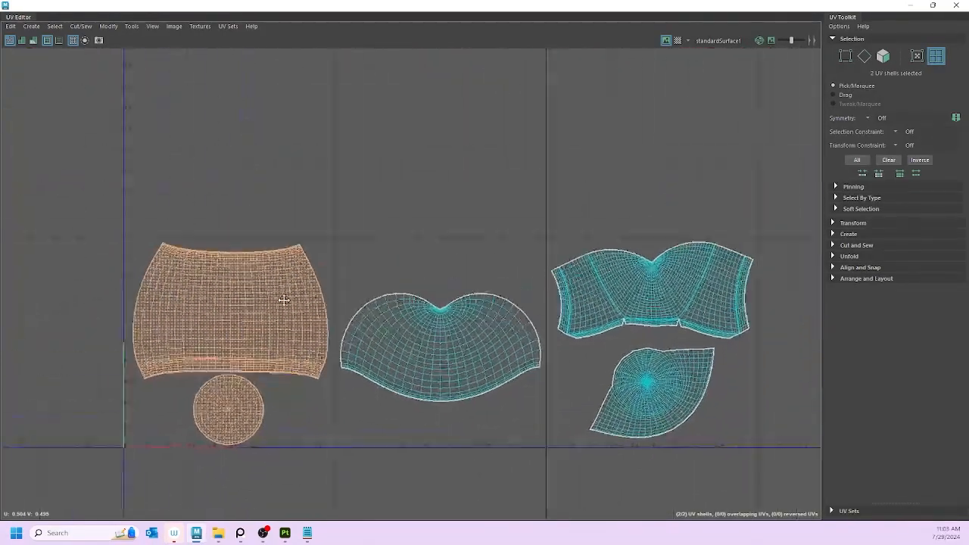
pyautogui.scroll(4, 227, 341)
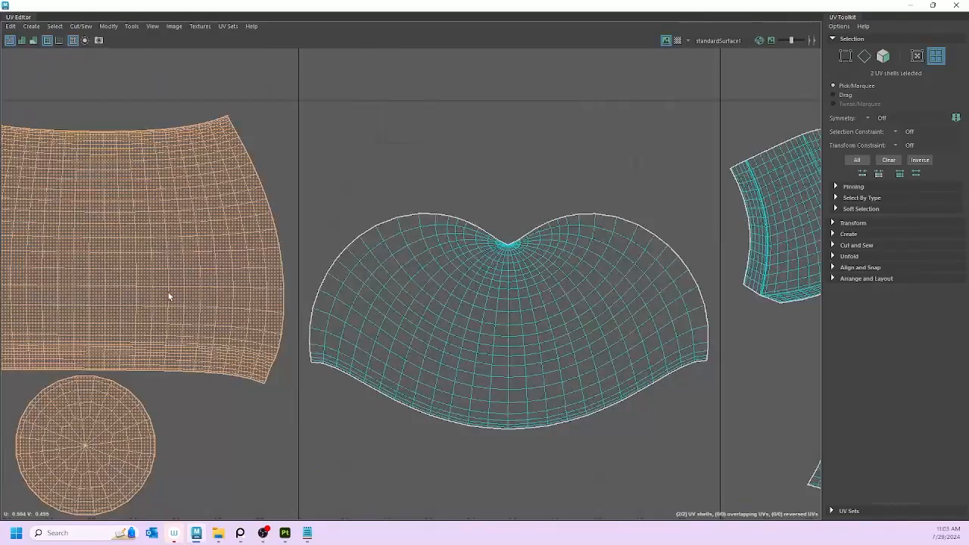
# - Select only the body shell in the first UV tile and nudge it up to V 0.658 and slightly left
pyautogui.scroll(4, 420, 439)
pyautogui.scroll(-3, 420, 439)
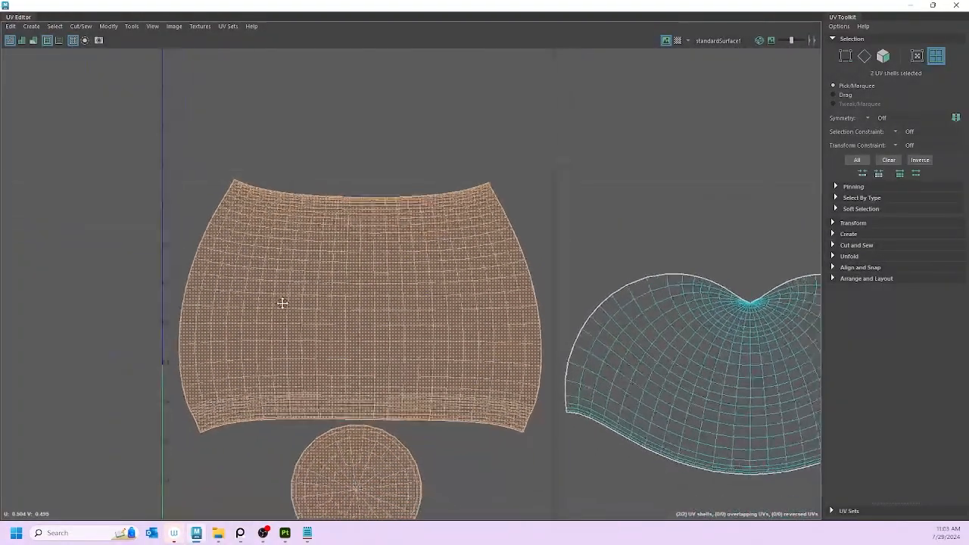
pyautogui.keyDown('alt'); pyautogui.moveTo(301, 267); pyautogui.dragTo(293, 238, button='middle'); pyautogui.keyUp('alt')
pyautogui.keyDown('alt'); pyautogui.moveTo(381, 278); pyautogui.dragTo(357, 255, button='middle'); pyautogui.keyUp('alt')
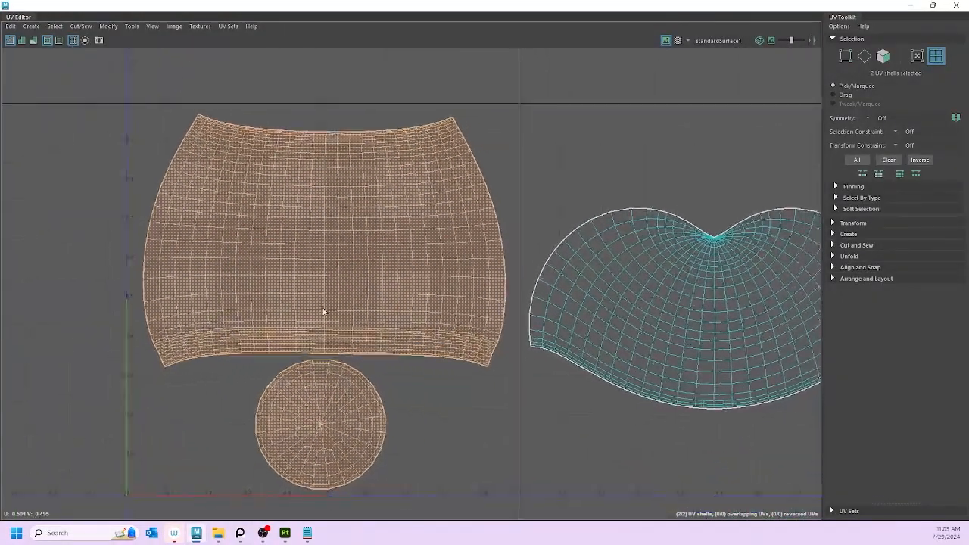
pyautogui.click(265, 201)
pyautogui.press('w')
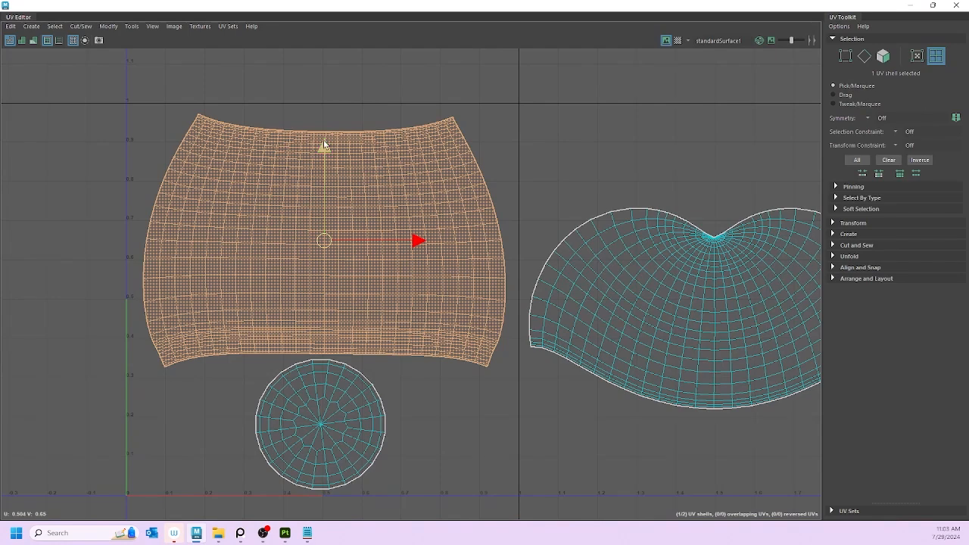
pyautogui.moveTo(325, 149); pyautogui.dragTo(328, 144)
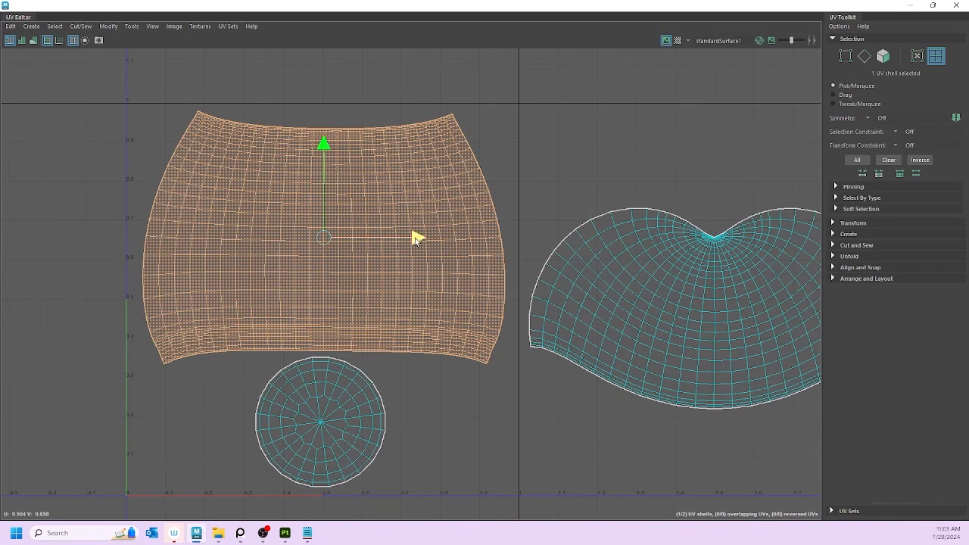
pyautogui.click(330, 511)
# - Move the circular base shell slightly left to U 0.484, scale it down a little, and deselect it
pyautogui.click(324, 423)
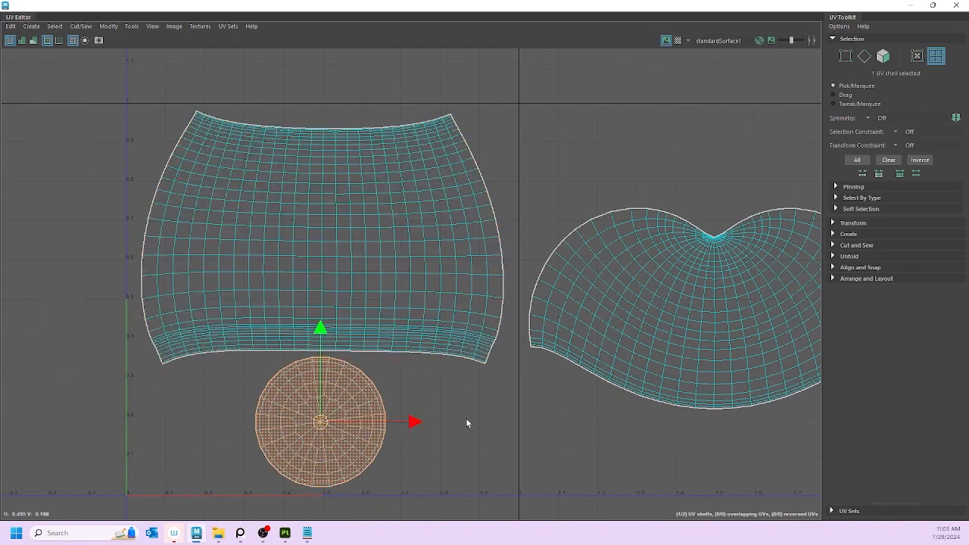
pyautogui.moveTo(414, 422); pyautogui.dragTo(409, 423)
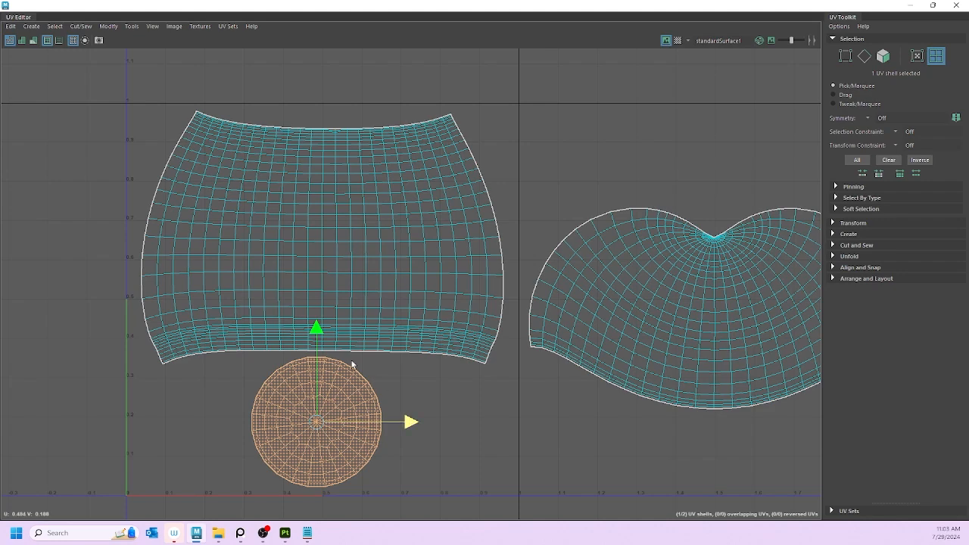
pyautogui.press('r')
pyautogui.moveTo(308, 421); pyautogui.dragTo(302, 413)
pyautogui.click(440, 402)
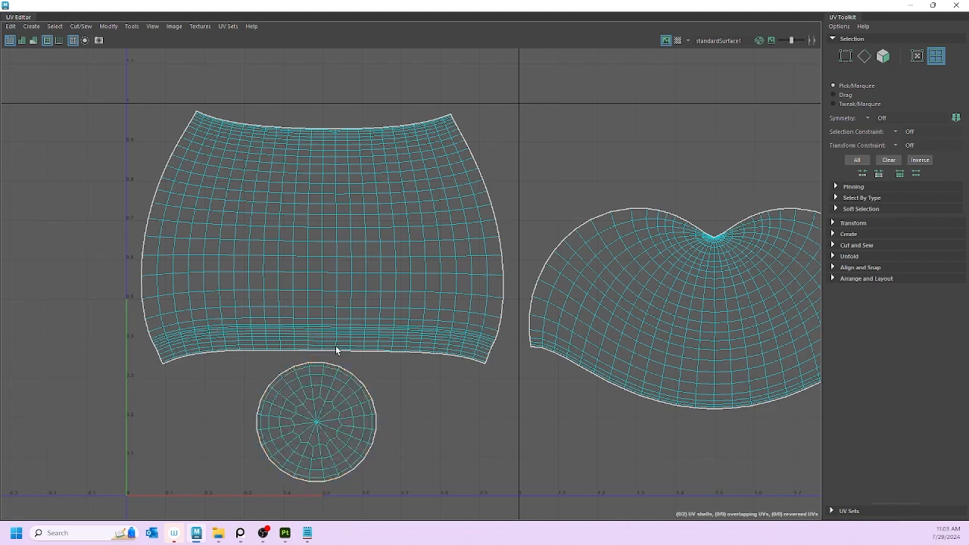
# - Inspect the spacing of the body, head and hair shells within their three adjacent UV tiles
pyautogui.keyDown('alt'); pyautogui.moveTo(288, 335); pyautogui.dragTo(310, 358, button='middle'); pyautogui.keyUp('alt')
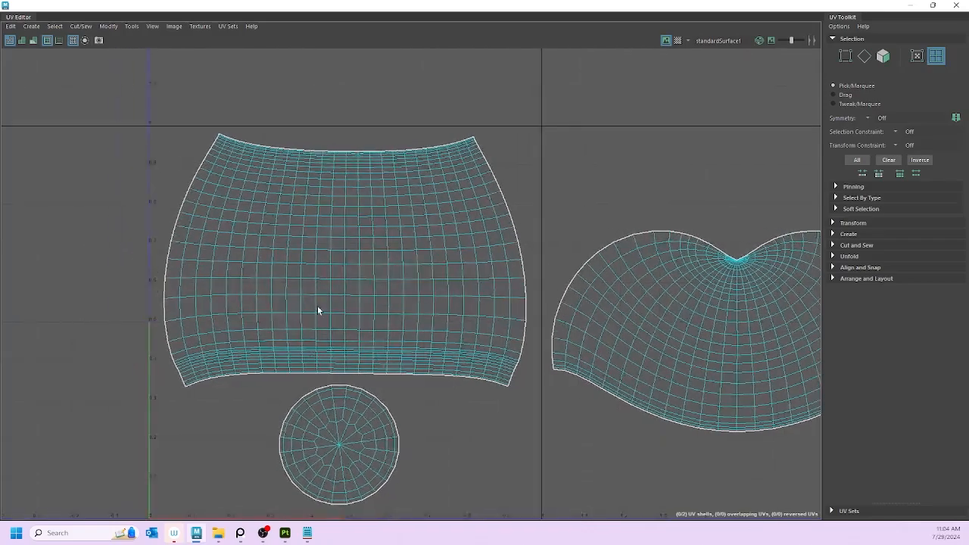
pyautogui.keyDown('alt'); pyautogui.moveTo(573, 364); pyautogui.dragTo(530, 342, button='right'); pyautogui.keyUp('alt')
pyautogui.keyDown('alt'); pyautogui.moveTo(605, 303); pyautogui.dragTo(563, 312, button='middle'); pyautogui.keyUp('alt')
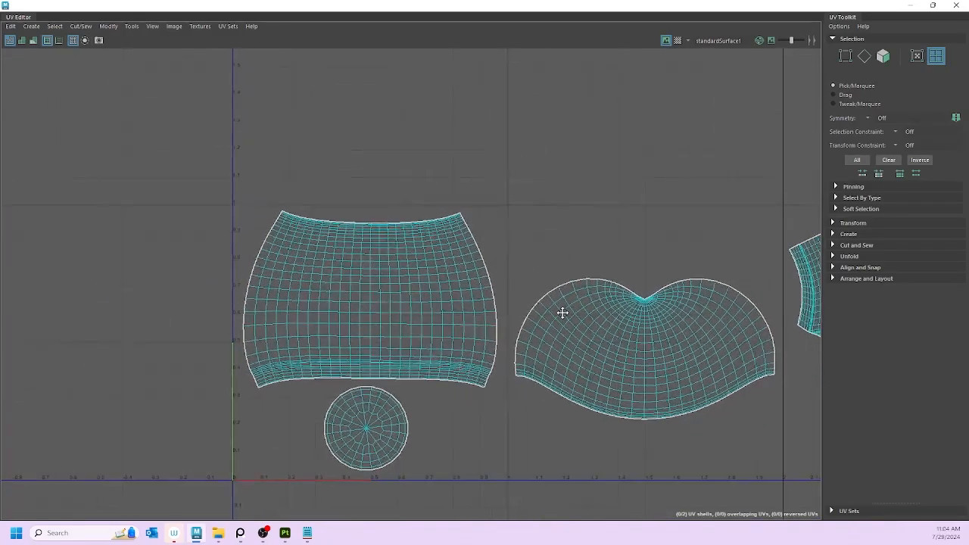
pyautogui.keyDown('alt'); pyautogui.moveTo(725, 318); pyautogui.dragTo(437, 303, button='middle'); pyautogui.keyUp('alt')
pyautogui.scroll(6, 518, 342)
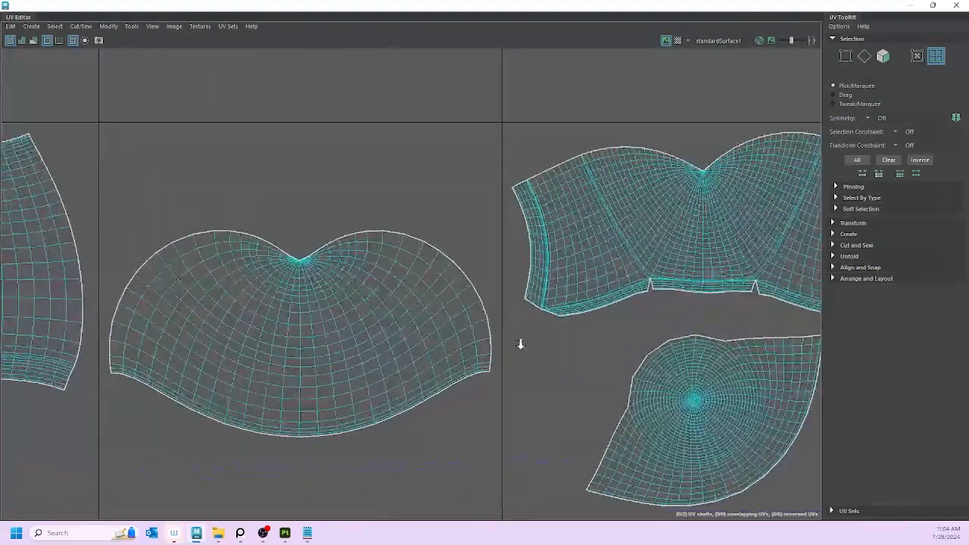
pyautogui.scroll(-6, 492, 325)
pyautogui.keyDown('alt'); pyautogui.moveTo(534, 326); pyautogui.dragTo(350, 396, button='middle'); pyautogui.keyUp('alt')
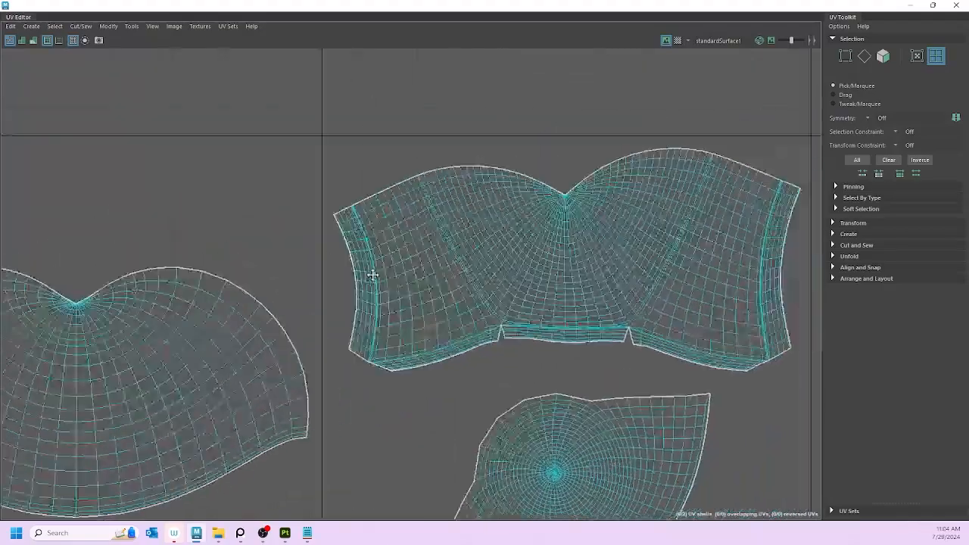
pyautogui.scroll(3, 643, 228)
pyautogui.scroll(-4, 547, 307)
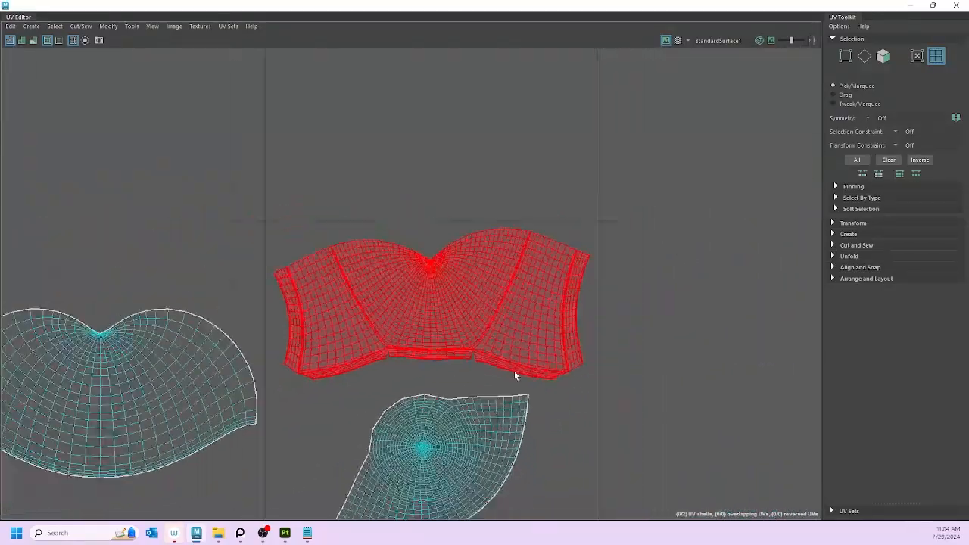
# - Select the smaller hair shell and lower it to V 0.214, close to the bottom border of the third tile
pyautogui.keyDown('alt'); pyautogui.moveTo(514, 373); pyautogui.dragTo(535, 231, button='middle'); pyautogui.keyUp('alt')
pyautogui.click(468, 294)
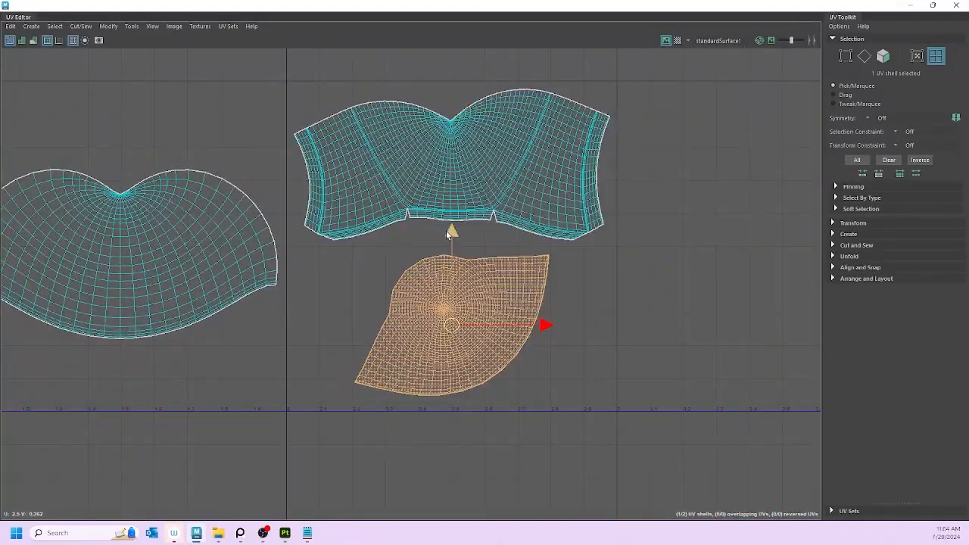
pyautogui.moveTo(447, 233); pyautogui.dragTo(452, 256)
pyautogui.scroll(8, 444, 411)
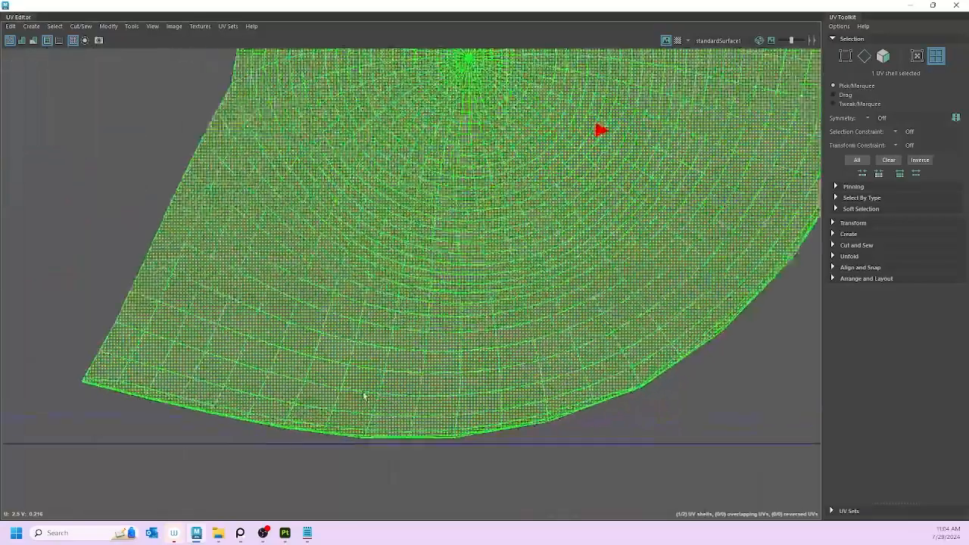
pyautogui.scroll(-3, 477, 318)
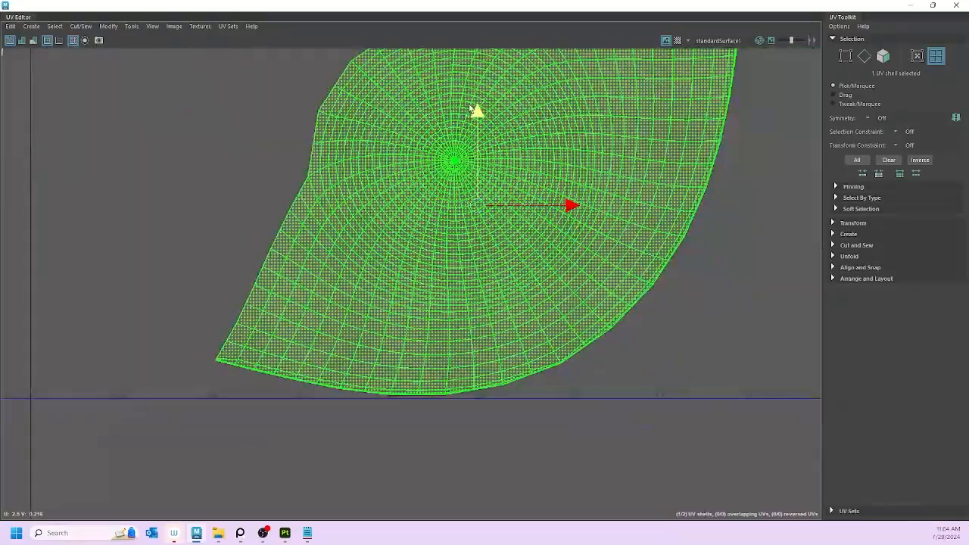
pyautogui.moveTo(476, 112); pyautogui.dragTo(478, 118)
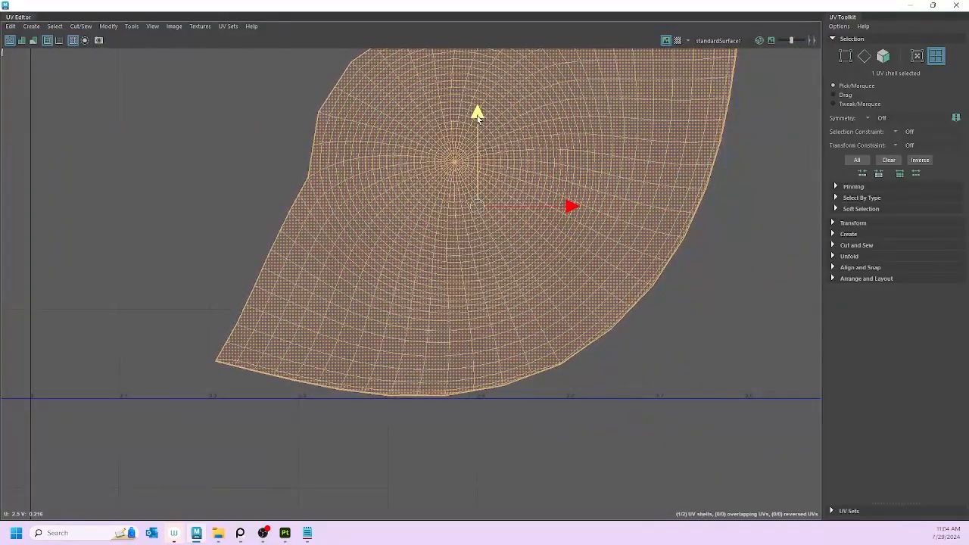
pyautogui.scroll(5, 452, 384)
pyautogui.scroll(-6, 452, 385)
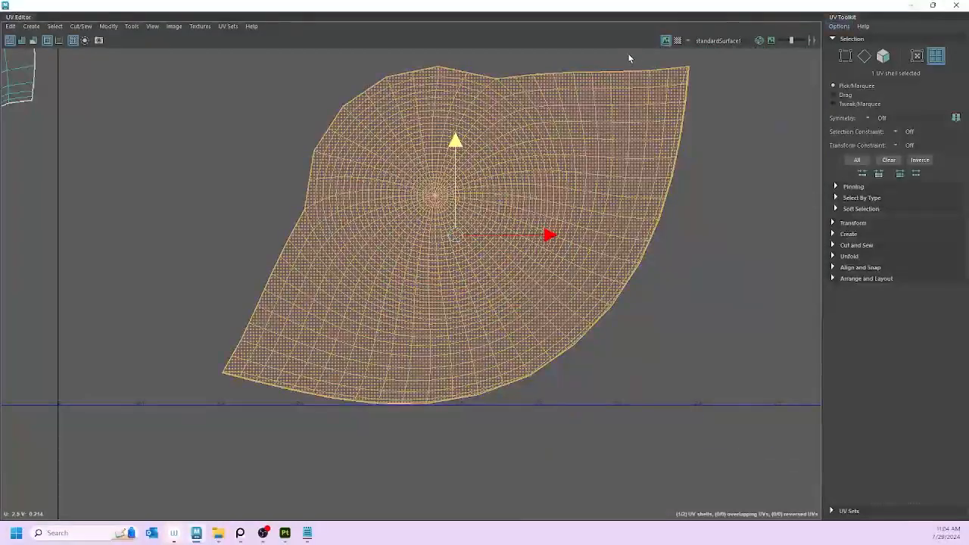
# - Display the checker map and examine how the smaller hair shell sits against the boundary of tile 1003
pyautogui.click(677, 40)
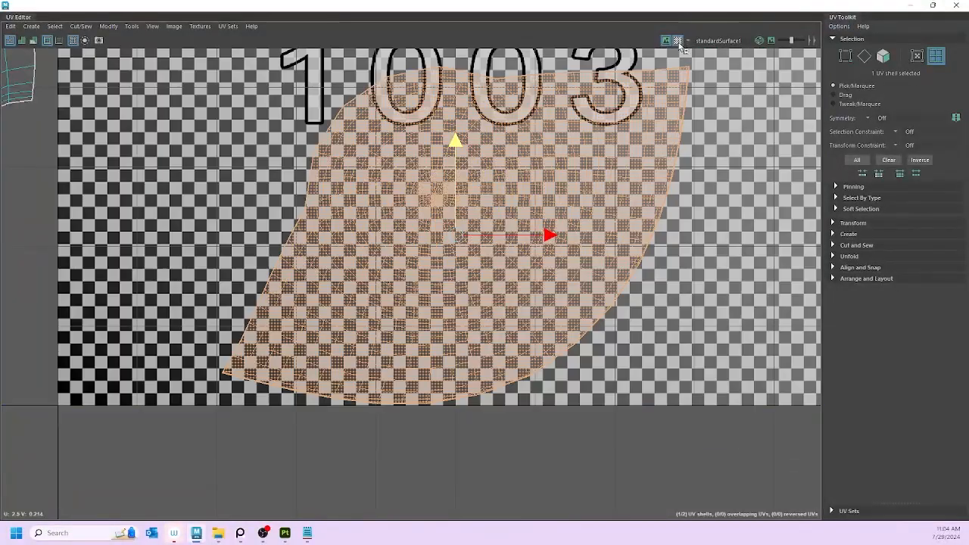
pyautogui.scroll(-5, 547, 230)
pyautogui.scroll(-3, 547, 230)
pyautogui.keyDown('alt'); pyautogui.moveTo(528, 236); pyautogui.dragTo(514, 298, button='middle'); pyautogui.keyUp('alt')
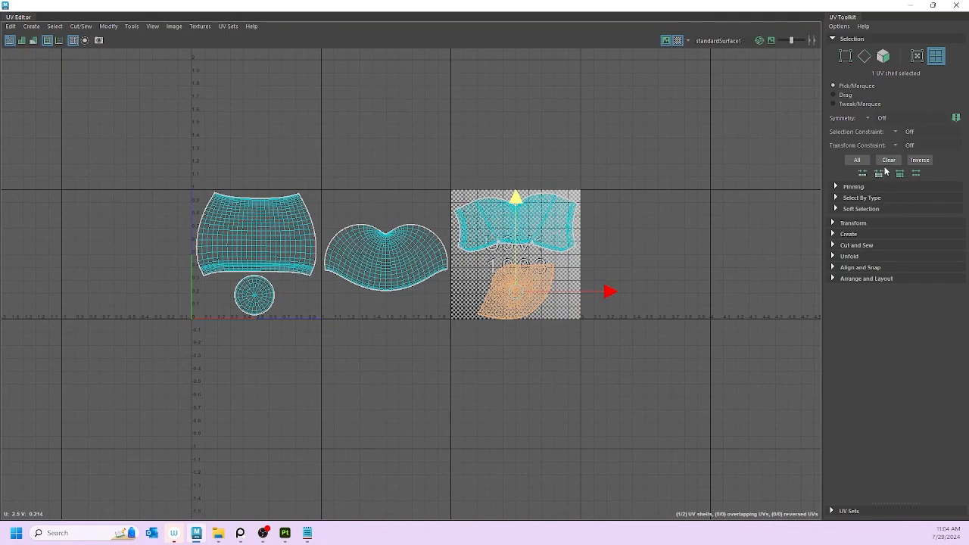
pyautogui.scroll(6, 788, 184)
pyautogui.keyDown('alt'); pyautogui.moveTo(387, 288); pyautogui.dragTo(416, 259, button='middle'); pyautogui.keyUp('alt')
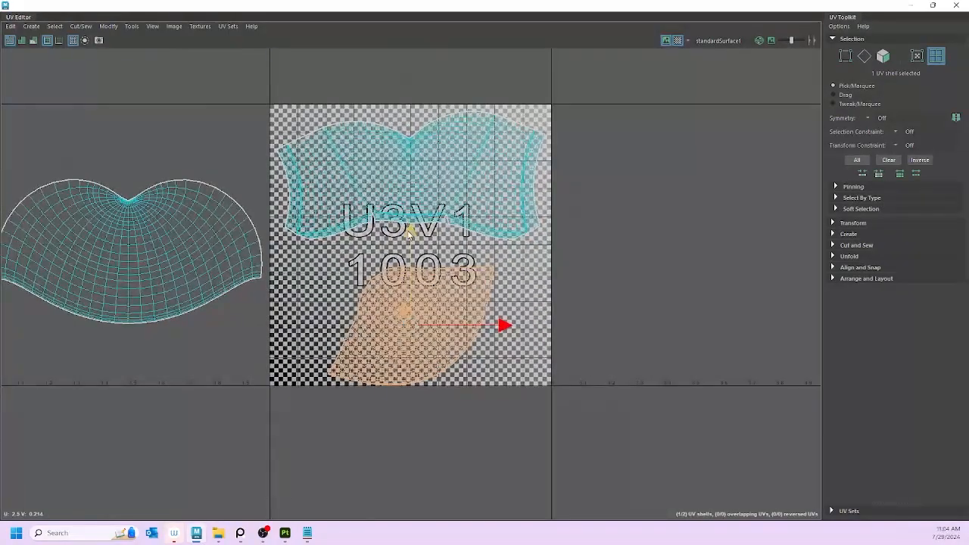
pyautogui.scroll(-1, 386, 335)
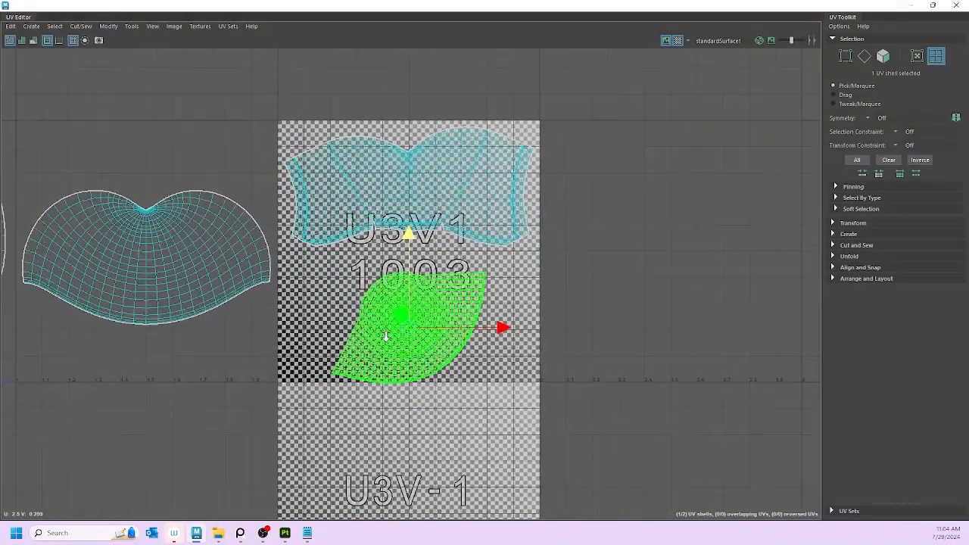
pyautogui.scroll(-2, 388, 337)
pyautogui.scroll(2, 424, 265)
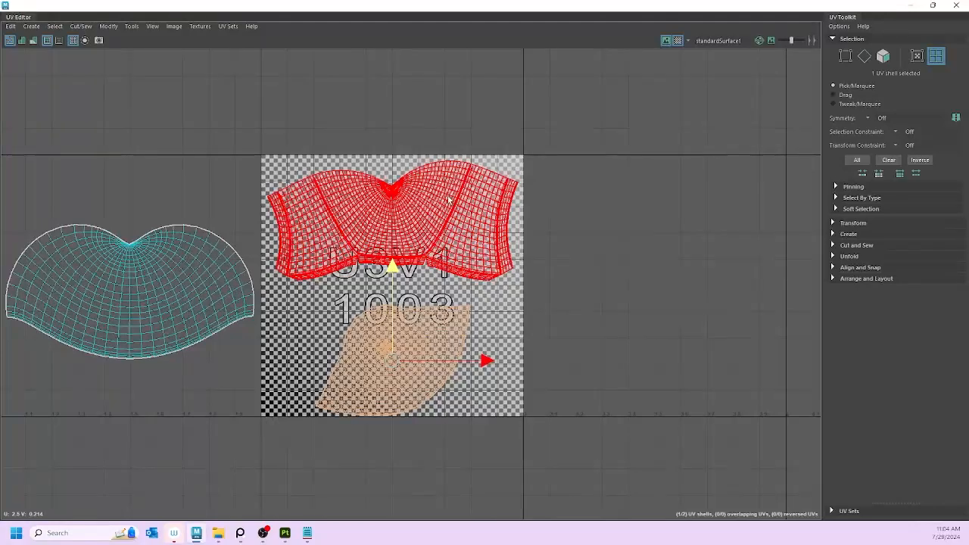
# - Raise the smaller hair shell to V 0.262 to clear the tile border, hide the checker map, and clear the selection
pyautogui.moveTo(394, 262); pyautogui.dragTo(394, 248)
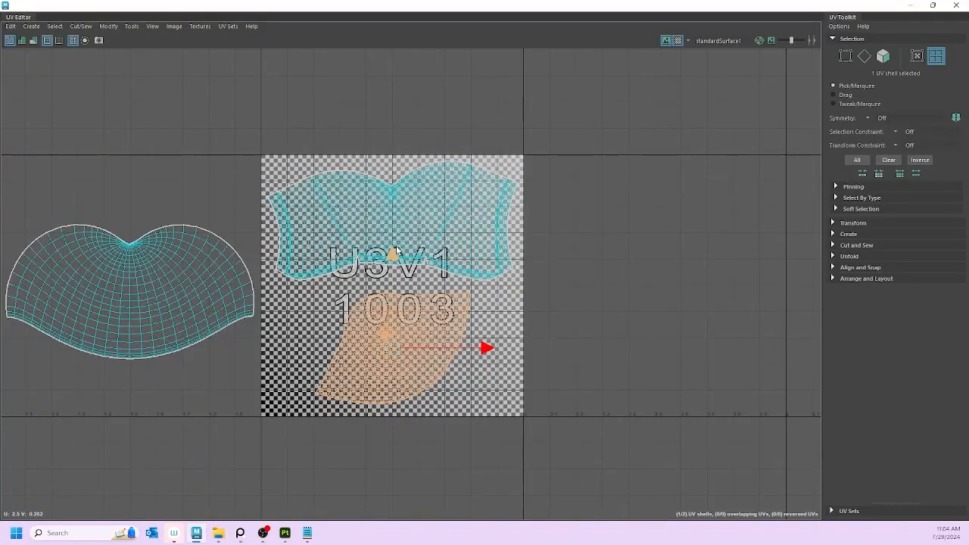
pyautogui.click(679, 40)
pyautogui.keyDown('alt'); pyautogui.moveTo(377, 319); pyautogui.dragTo(468, 314, button='middle'); pyautogui.keyUp('alt')
pyautogui.click(386, 308)
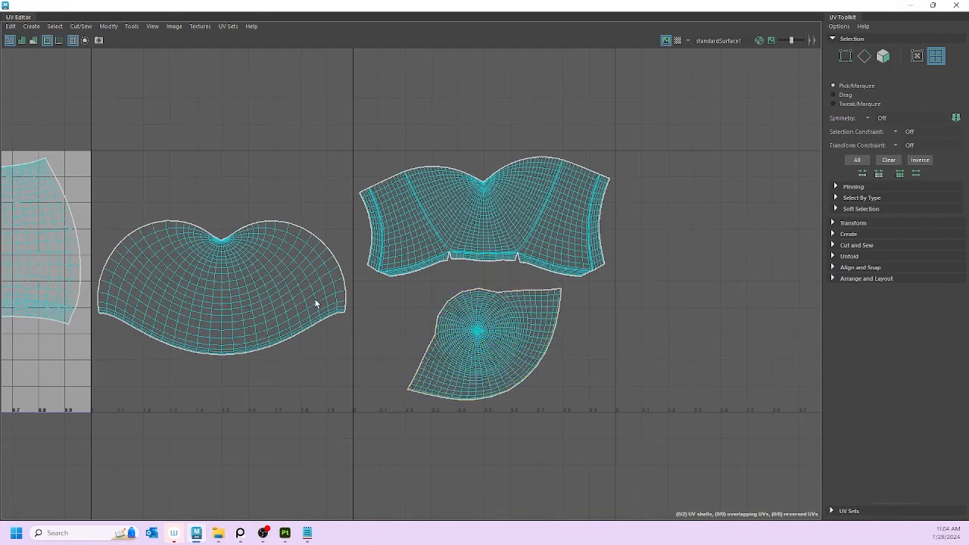
# - Turn off the texture image display behind the UV shells, leaving no shell selected
pyautogui.keyDown('alt'); pyautogui.moveTo(277, 275); pyautogui.dragTo(505, 273, button='middle'); pyautogui.keyUp('alt')
pyautogui.scroll(-2, 332, 274)
pyautogui.keyDown('alt'); pyautogui.moveTo(314, 217); pyautogui.dragTo(368, 210, button='middle'); pyautogui.keyUp('alt')
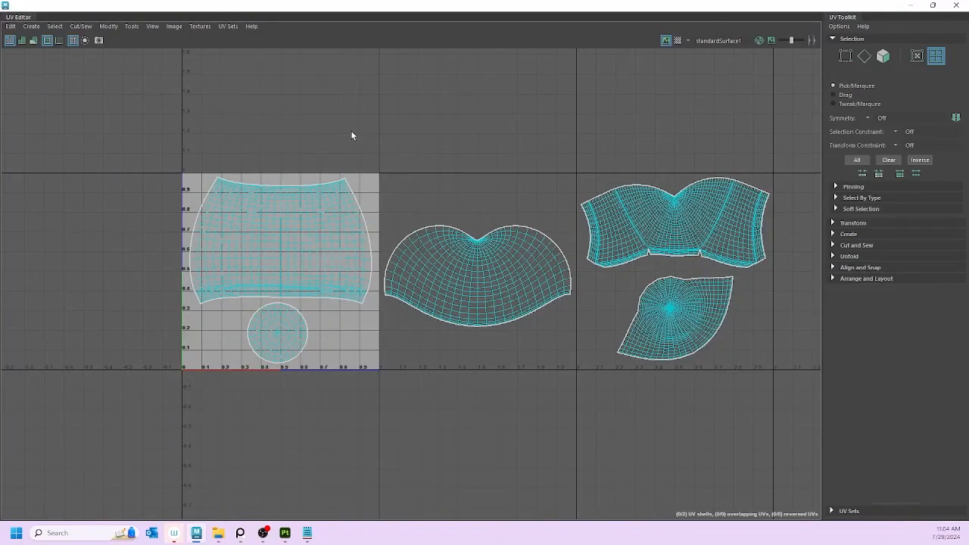
pyautogui.click(228, 231)
pyautogui.moveTo(227, 231); pyautogui.dragTo(190, 216, button='right')
pyautogui.click(128, 148)
pyautogui.click(666, 41)
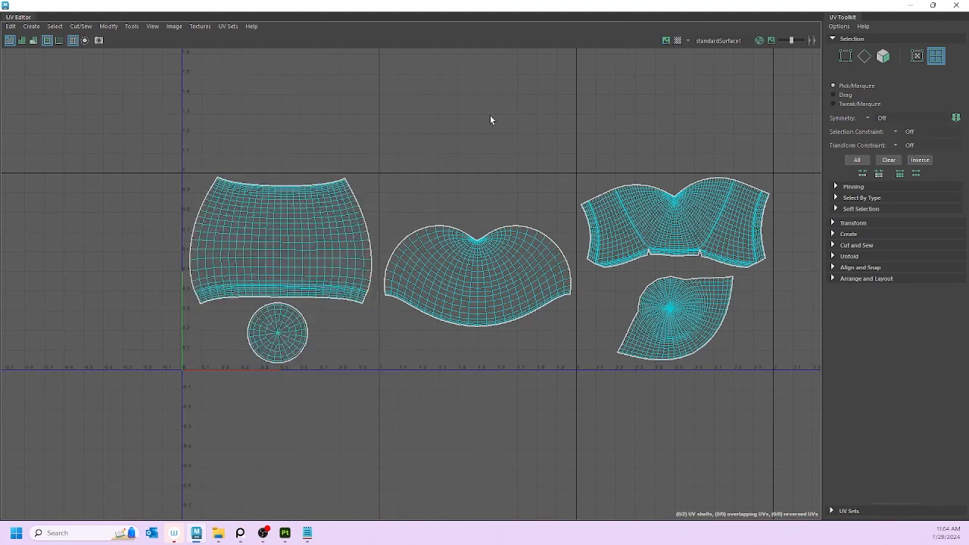
# - Examine the gaps between the UV shells and the margins to the tile borders across all three tiles
pyautogui.keyDown('alt'); pyautogui.moveTo(445, 300); pyautogui.dragTo(213, 251, button='middle'); pyautogui.keyUp('alt')
pyautogui.keyDown('alt'); pyautogui.moveTo(149, 285); pyautogui.dragTo(358, 287, button='middle'); pyautogui.keyUp('alt')
pyautogui.scroll(6, 225, 303)
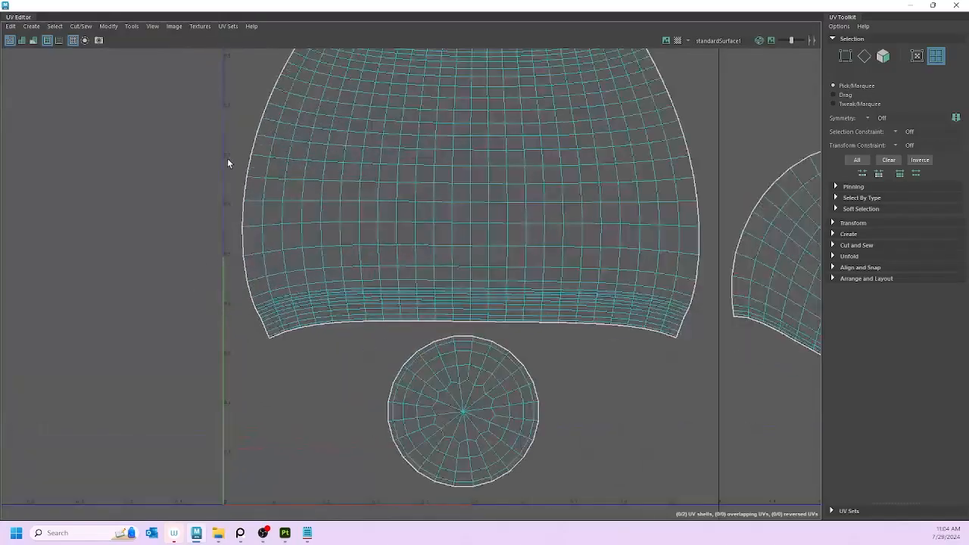
pyautogui.keyDown('alt'); pyautogui.moveTo(271, 361); pyautogui.dragTo(137, 355, button='middle'); pyautogui.keyUp('alt')
pyautogui.keyDown('alt'); pyautogui.moveTo(289, 501); pyautogui.dragTo(282, 510, button='middle'); pyautogui.keyUp('alt')
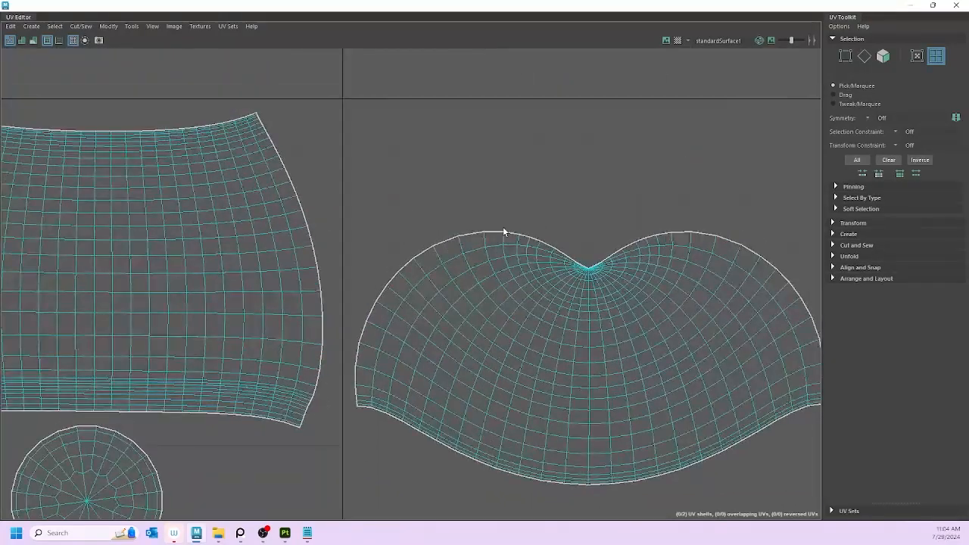
pyautogui.keyDown('alt'); pyautogui.moveTo(749, 231); pyautogui.dragTo(255, 279, button='middle'); pyautogui.keyUp('alt')
pyautogui.keyDown('alt'); pyautogui.moveTo(790, 132); pyautogui.dragTo(577, 89, button='middle'); pyautogui.keyUp('alt')
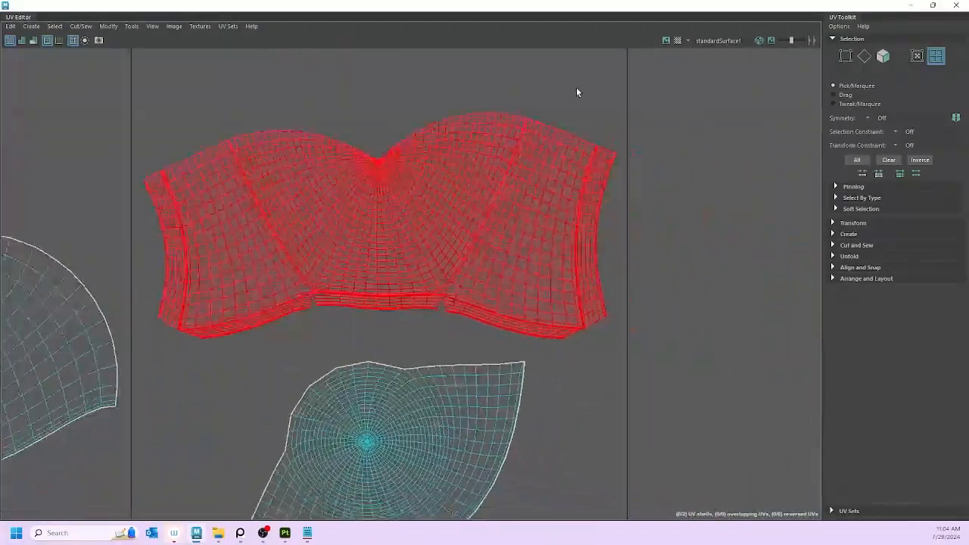
pyautogui.keyDown('alt'); pyautogui.moveTo(384, 374); pyautogui.dragTo(416, 202, button='middle'); pyautogui.keyUp('alt')
pyautogui.keyDown('alt'); pyautogui.moveTo(63, 227); pyautogui.dragTo(444, 277, button='middle'); pyautogui.keyUp('alt')
pyautogui.keyDown('alt'); pyautogui.moveTo(571, 256); pyautogui.dragTo(505, 266, button='right'); pyautogui.keyUp('alt')
pyautogui.keyDown('alt'); pyautogui.moveTo(536, 298); pyautogui.dragTo(411, 296, button='middle'); pyautogui.keyUp('alt')
pyautogui.keyDown('alt'); pyautogui.moveTo(349, 282); pyautogui.dragTo(405, 261, button='right'); pyautogui.keyUp('alt')
# - Select the smaller hair shell and raise it to V 0.322 so it touches the lower edge of the large hair shell
pyautogui.click(648, 282)
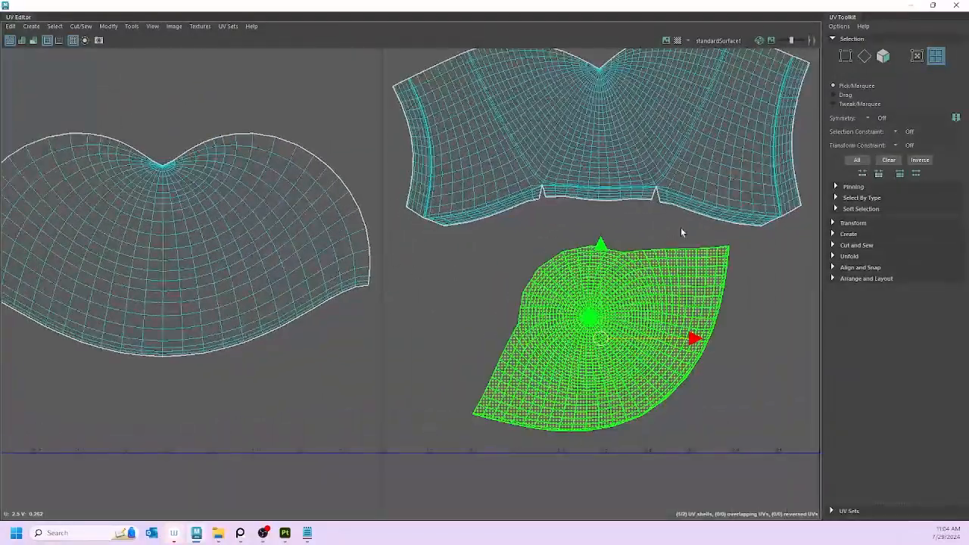
pyautogui.keyDown('alt'); pyautogui.moveTo(674, 232); pyautogui.dragTo(604, 285, button='middle'); pyautogui.keyUp('alt')
pyautogui.keyDown('alt'); pyautogui.moveTo(522, 297); pyautogui.dragTo(542, 292, button='right'); pyautogui.keyUp('alt')
pyautogui.moveTo(530, 317); pyautogui.dragTo(529, 292)
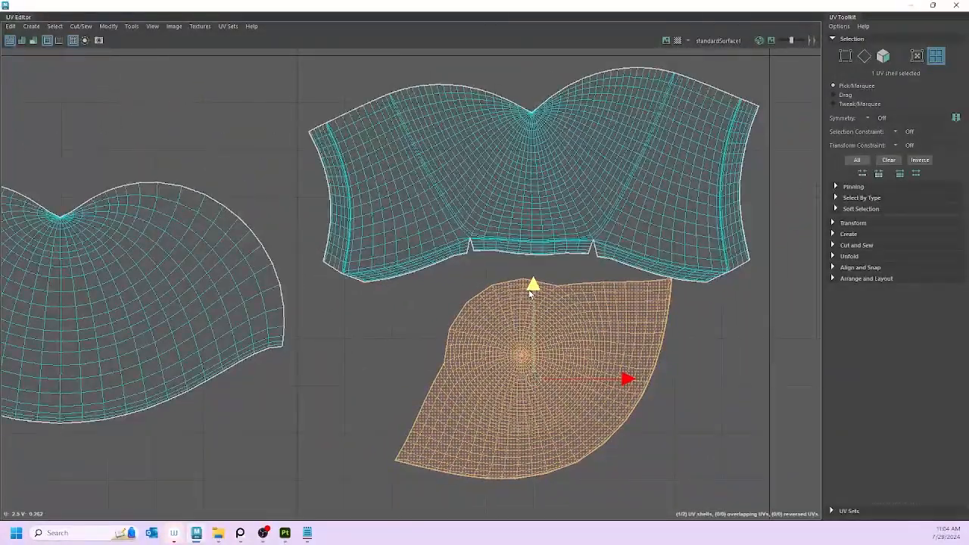
pyautogui.scroll(4, 634, 290)
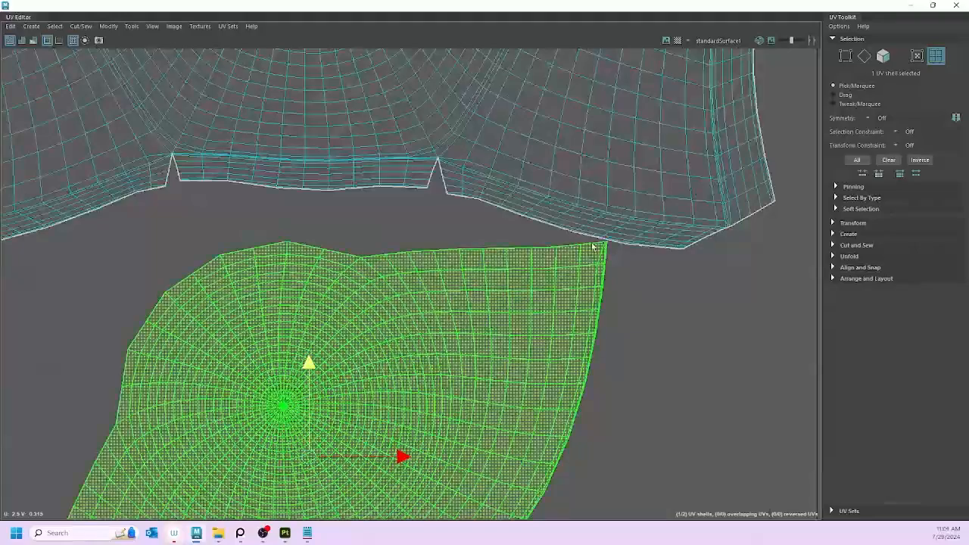
pyautogui.keyDown('alt'); pyautogui.moveTo(594, 243); pyautogui.dragTo(486, 291, button='middle'); pyautogui.keyUp('alt')
pyautogui.keyDown('alt'); pyautogui.moveTo(528, 284); pyautogui.dragTo(587, 285, button='right'); pyautogui.keyUp('alt')
pyautogui.keyDown('alt'); pyautogui.moveTo(461, 280); pyautogui.dragTo(166, 318, button='right'); pyautogui.keyUp('alt')
pyautogui.keyDown('alt'); pyautogui.moveTo(167, 318); pyautogui.dragTo(396, 300, button='middle'); pyautogui.keyUp('alt')
pyautogui.moveTo(358, 337); pyautogui.dragTo(358, 332)
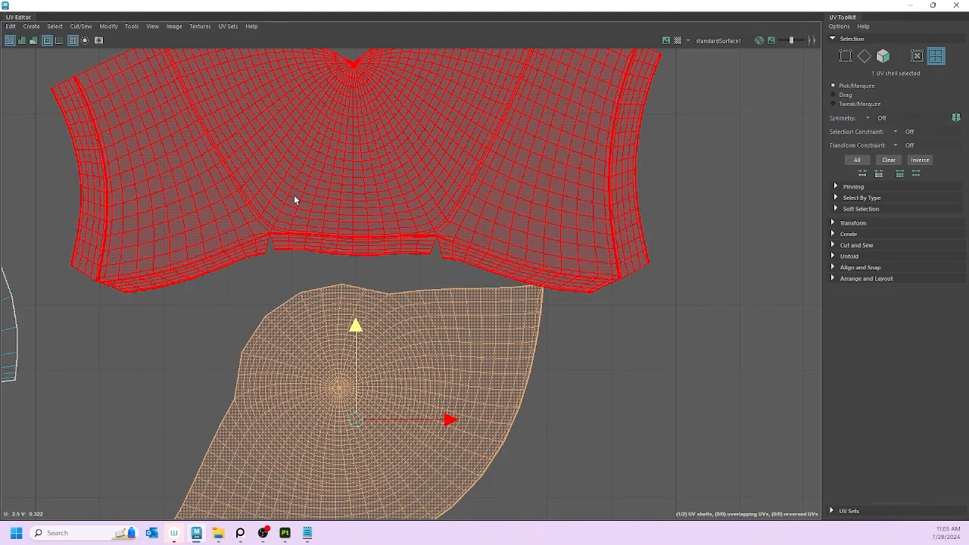
# - Lower the smaller hair shell to about V 0.262, leaving a gap below the large hair shell
pyautogui.moveTo(356, 339); pyautogui.dragTo(355, 377)
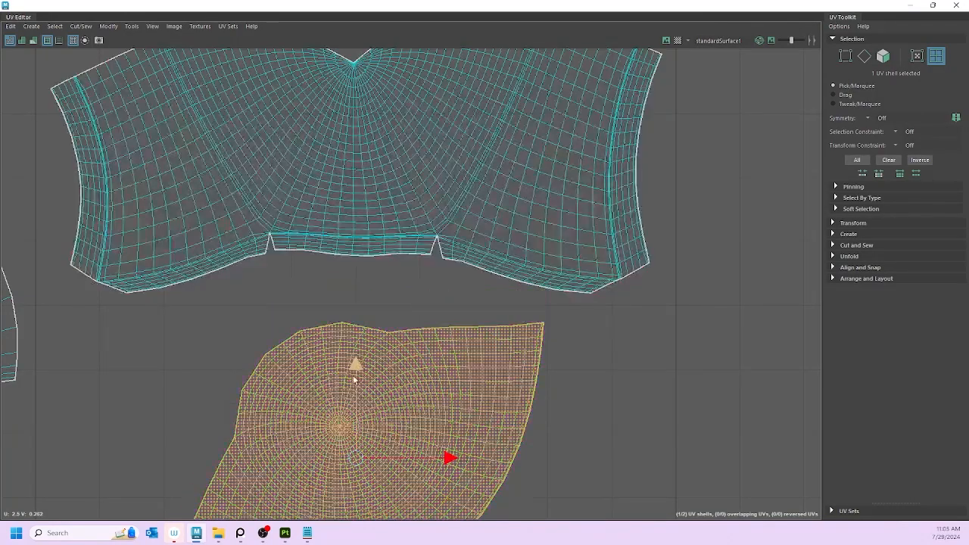
pyautogui.scroll(-5, 345, 357)
pyautogui.scroll(-2, 337, 344)
pyautogui.keyDown('alt'); pyautogui.moveTo(337, 344); pyautogui.dragTo(521, 301, button='middle'); pyautogui.keyUp('alt')
pyautogui.scroll(1, 530, 292)
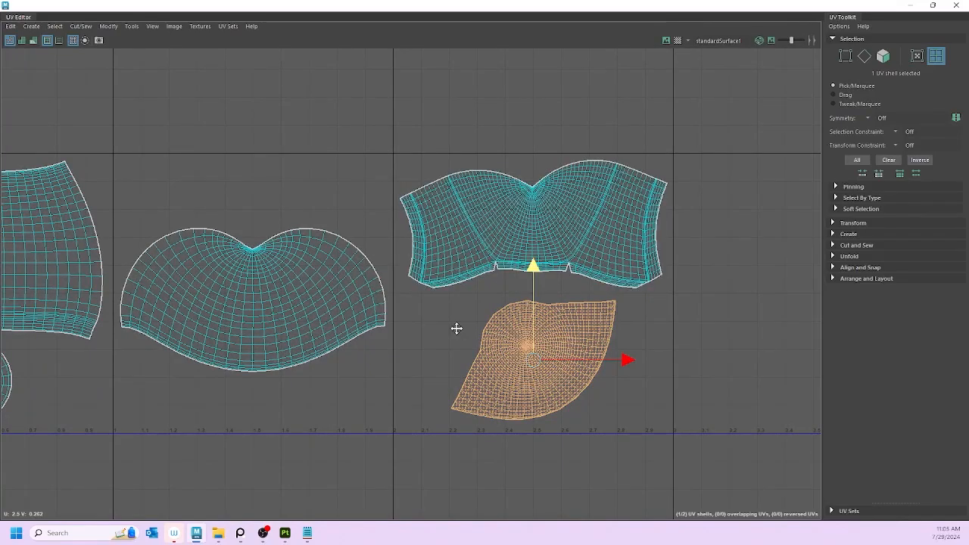
# - Close the UV Editor and return the hair to object mode, leaving nothing selected in the scene
pyautogui.keyDown('alt'); pyautogui.moveTo(456, 328); pyautogui.dragTo(531, 321, button='middle'); pyautogui.keyUp('alt')
pyautogui.scroll(-2, 493, 301)
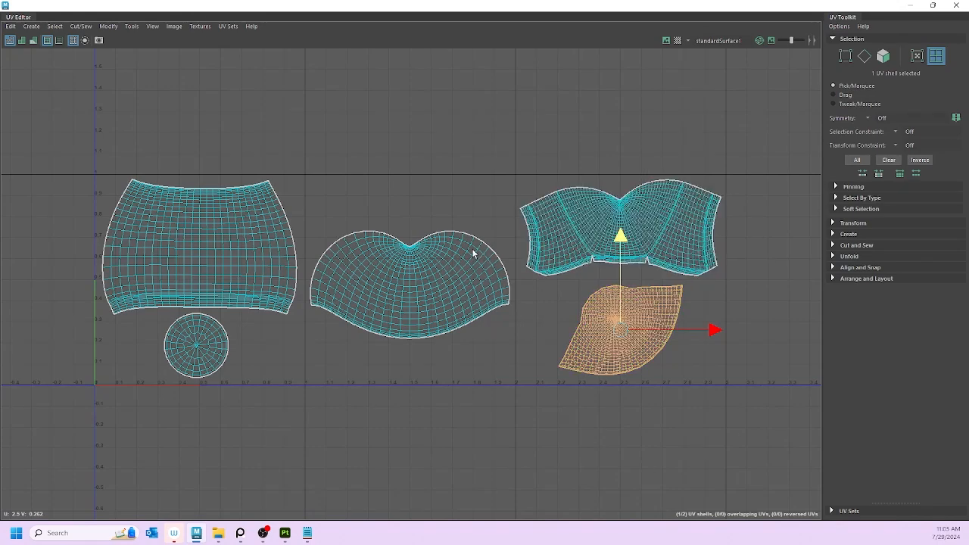
pyautogui.scroll(-5, 472, 253)
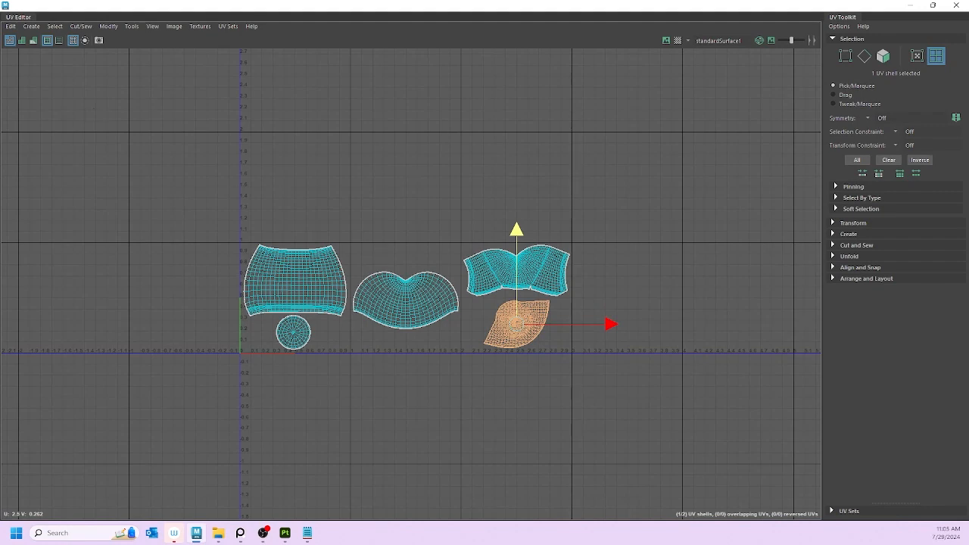
pyautogui.click(956, 5)
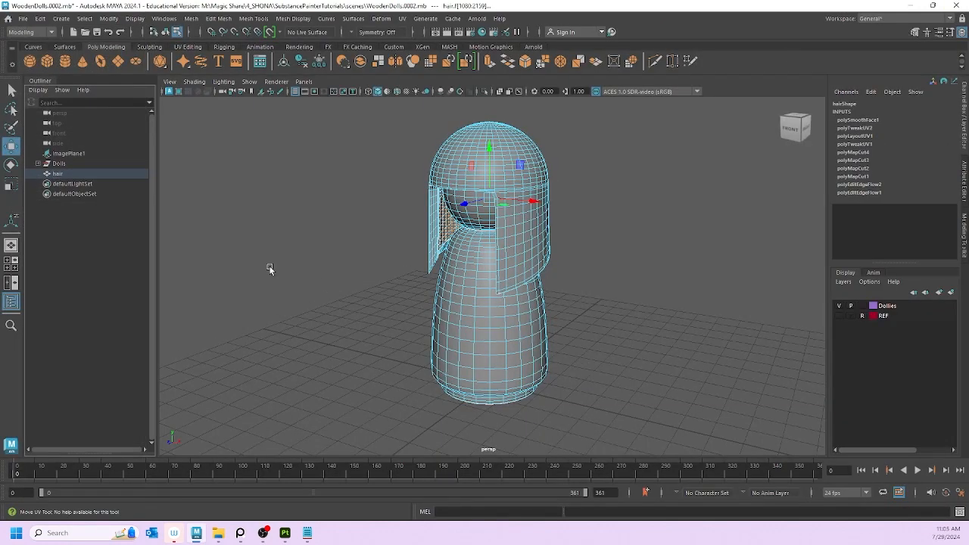
pyautogui.moveTo(493, 150); pyautogui.dragTo(537, 133, button='right')
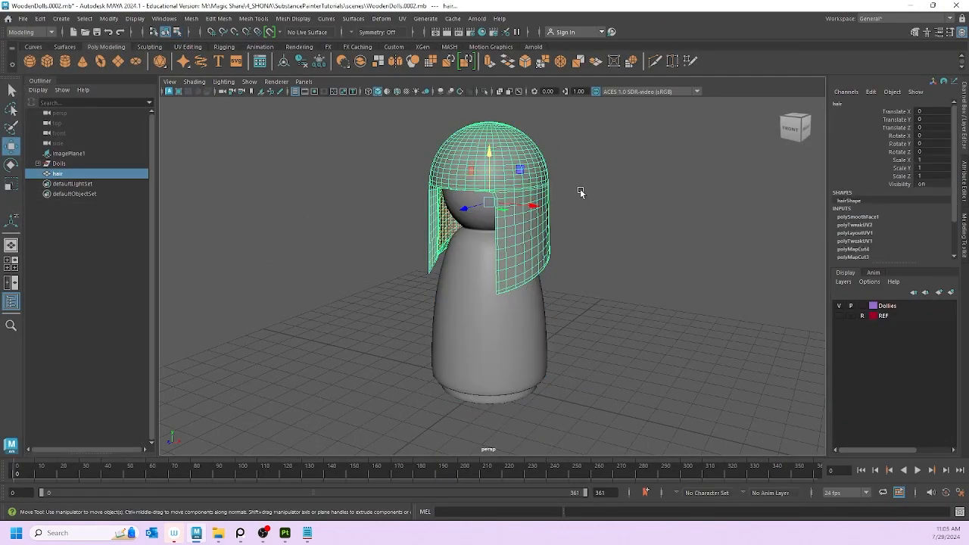
pyautogui.click(581, 192)
pyautogui.keyDown('alt'); pyautogui.moveTo(382, 241); pyautogui.dragTo(424, 254); pyautogui.keyUp('alt')
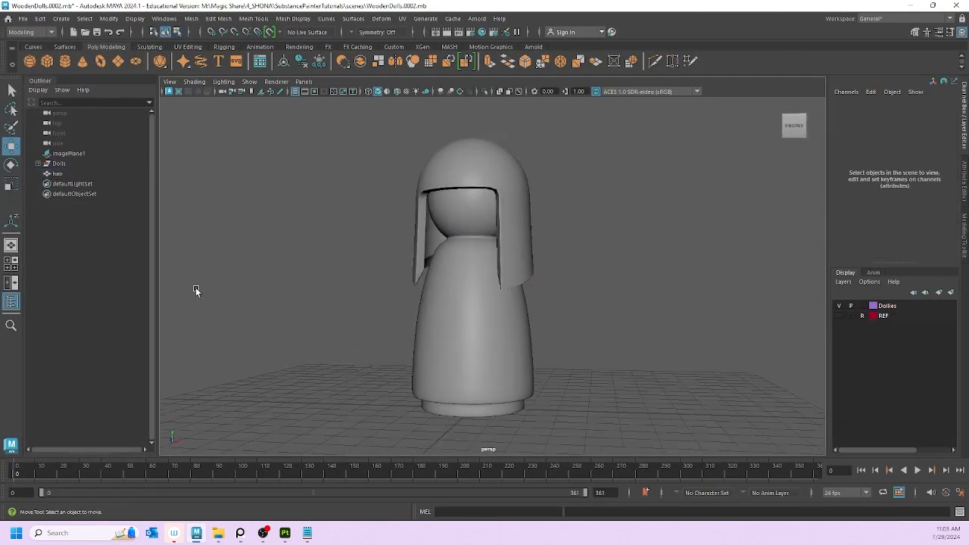
# - Take the hidden girlDoll1 mesh out of the Dolls group and place it at the scene's root level above imagePlane1
pyautogui.click(57, 175)
pyautogui.click(57, 164)
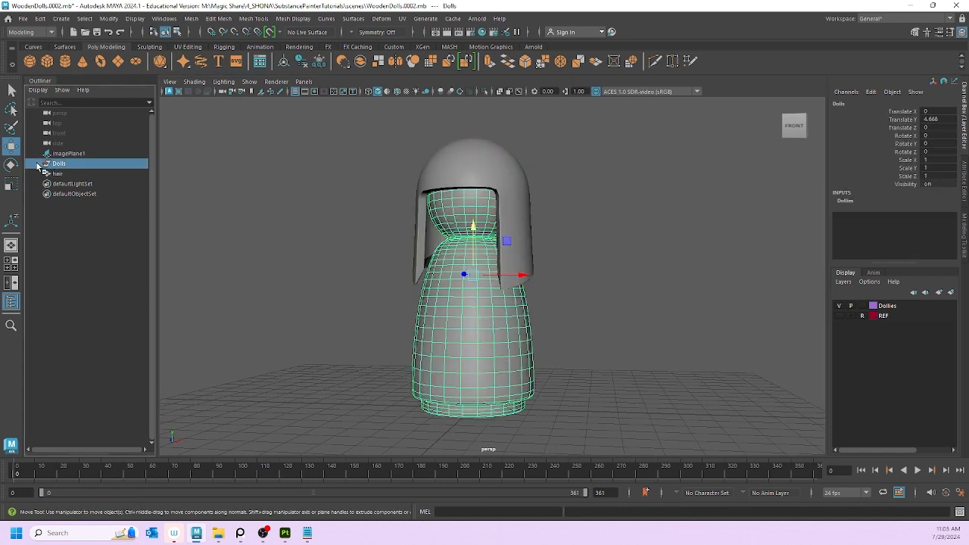
pyautogui.click(42, 164)
pyautogui.click(69, 184)
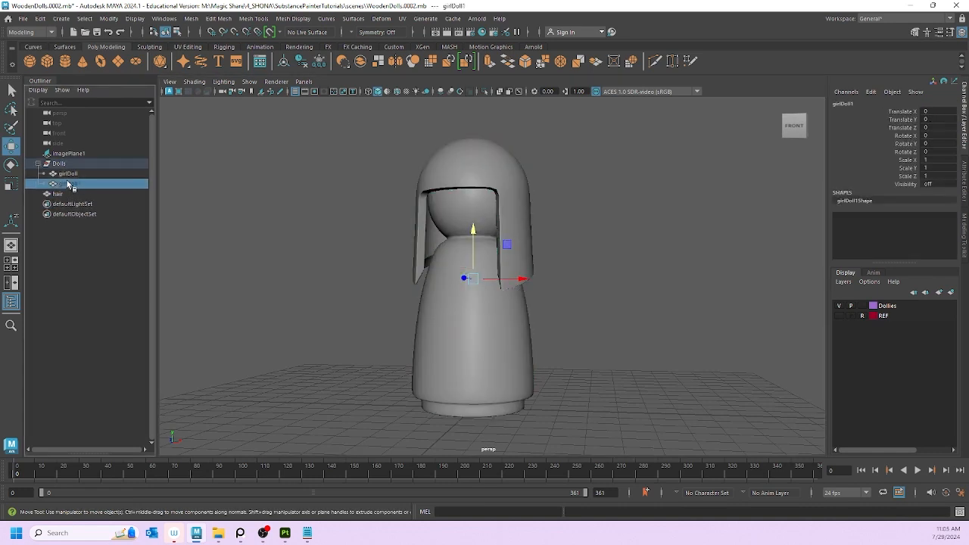
pyautogui.moveTo(68, 185); pyautogui.dragTo(72, 154)
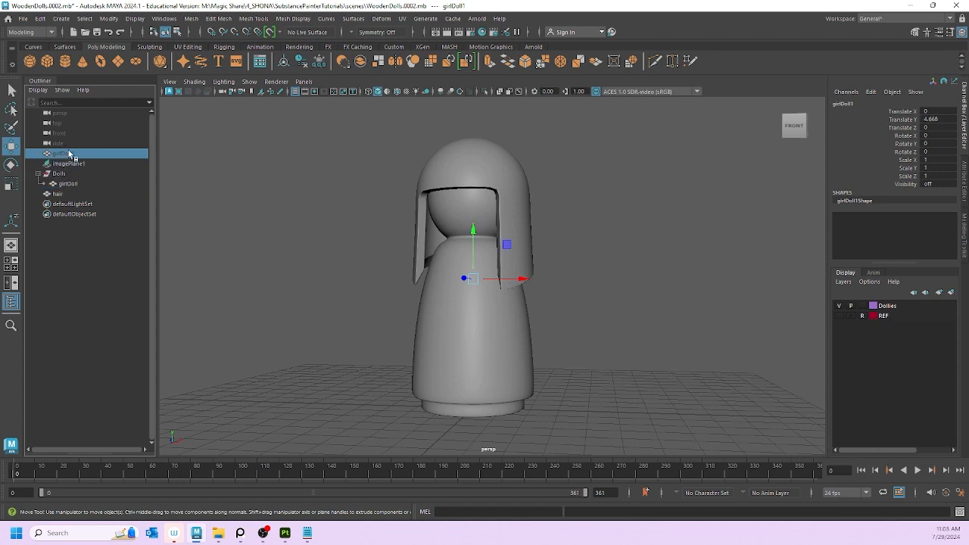
pyautogui.moveTo(74, 152); pyautogui.dragTo(68, 153, button='middle')
pyautogui.hotkey('shift', 'h')
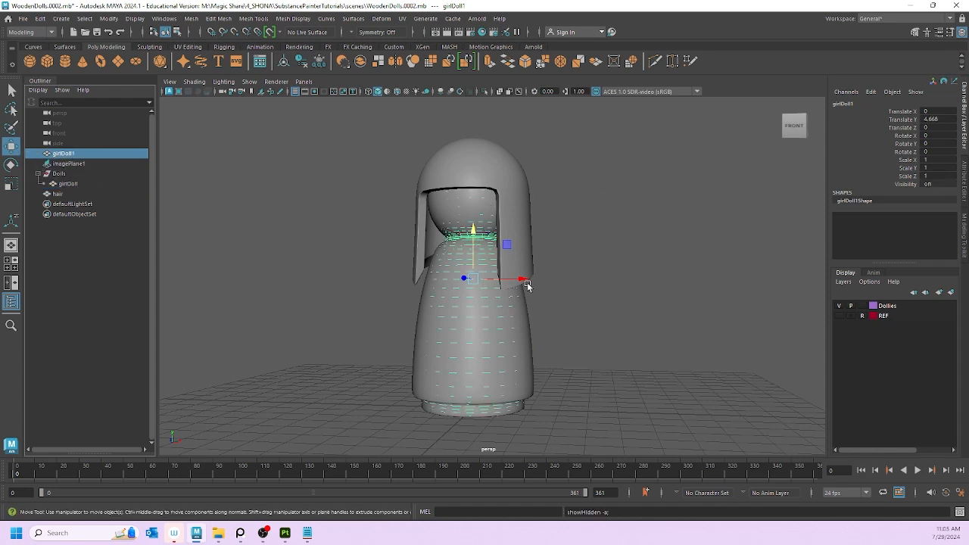
pyautogui.moveTo(522, 279); pyautogui.dragTo(324, 278)
pyautogui.hotkey('ctrl', 'z')
pyautogui.hotkey('ctrl', 'z')
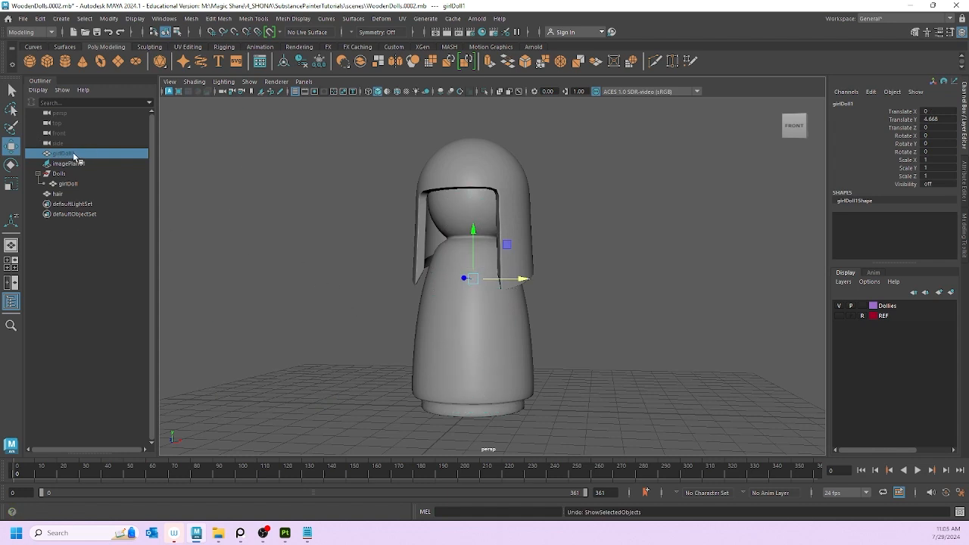
pyautogui.hotkey('ctrl', 'h')
# - Parent the hair mesh under the Dolls group alongside girlDoll
pyautogui.click(58, 165)
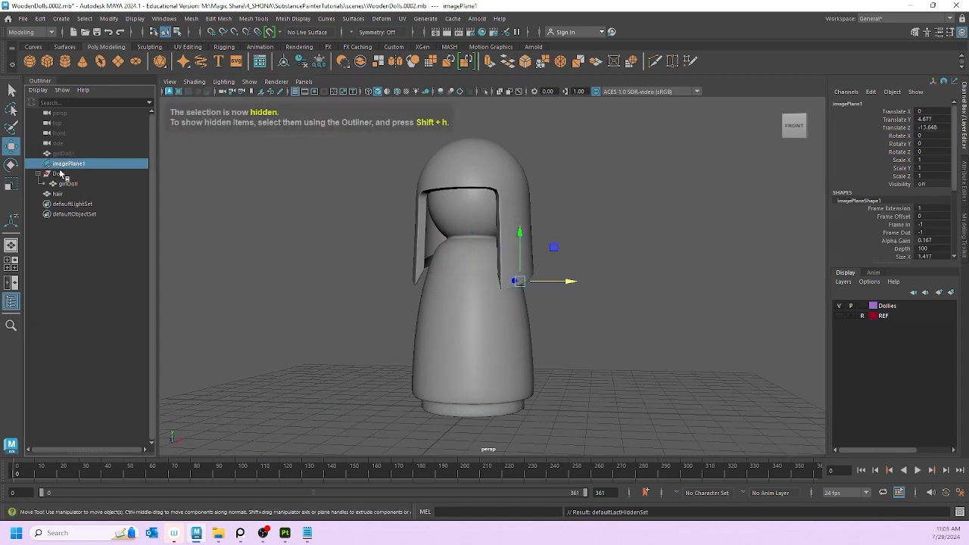
pyautogui.click(65, 184)
pyautogui.click(59, 174)
pyautogui.click(37, 174)
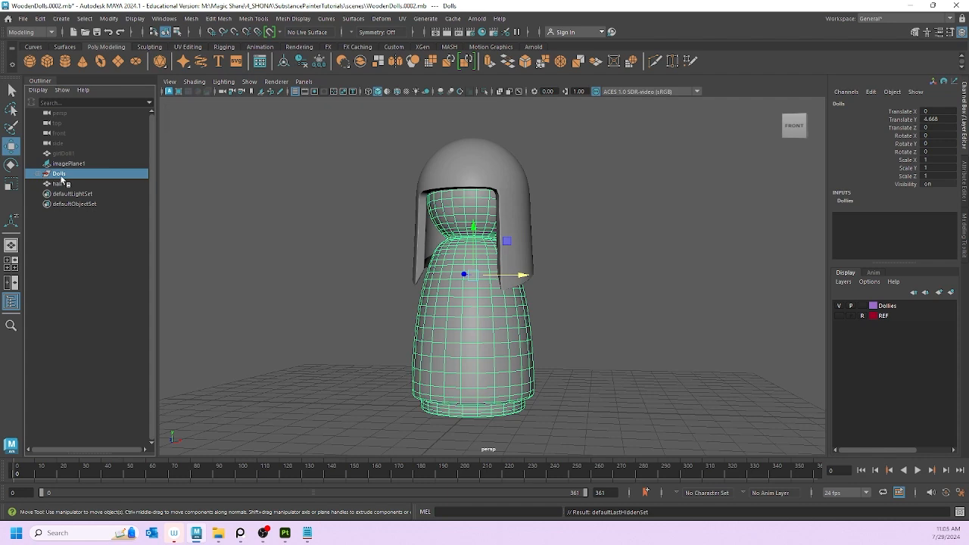
pyautogui.click(37, 175)
pyautogui.click(56, 193)
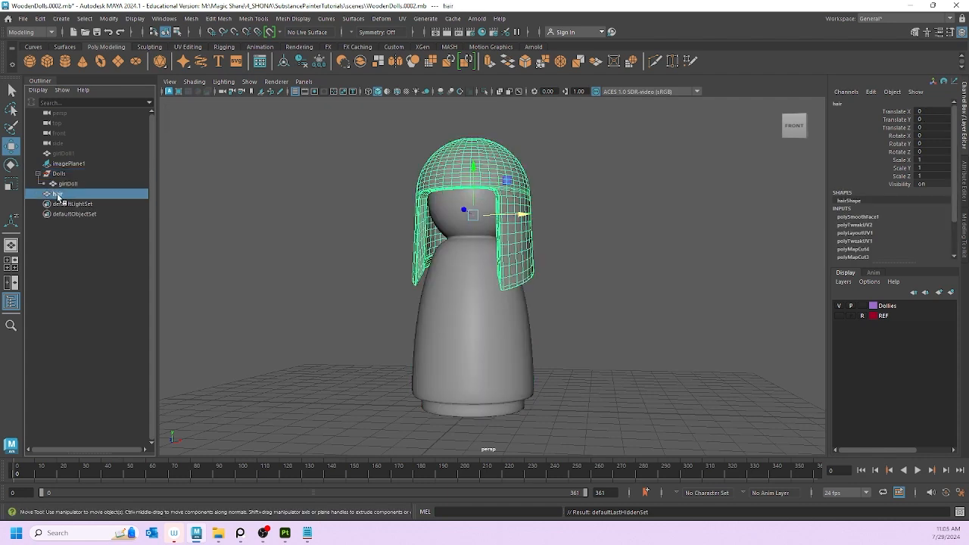
pyautogui.moveTo(62, 194); pyautogui.dragTo(63, 175, button='middle')
# - Rename the group containing the girlDoll and hair meshes as Doll, and collapse its hierarchy
pyautogui.click(58, 174)
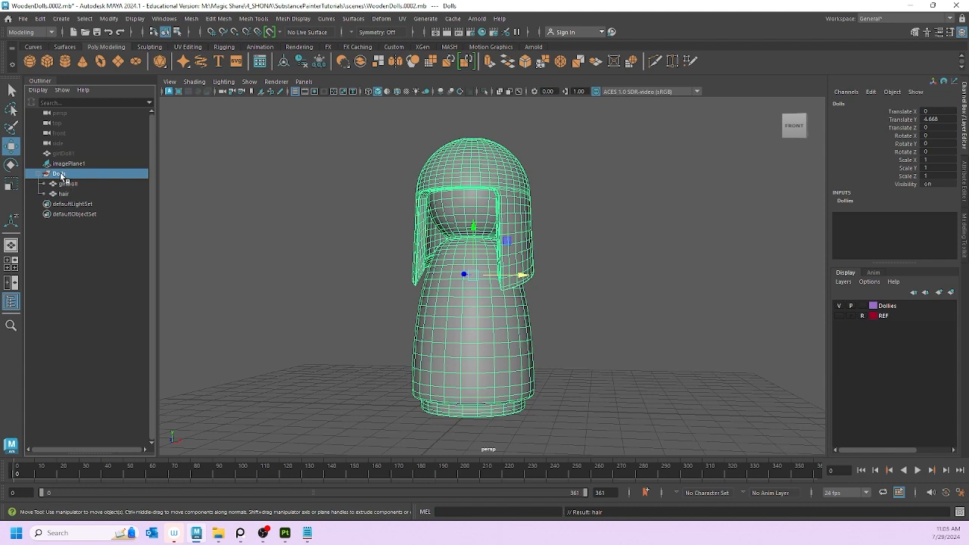
pyautogui.doubleClick(60, 174)
pyautogui.click(90, 238)
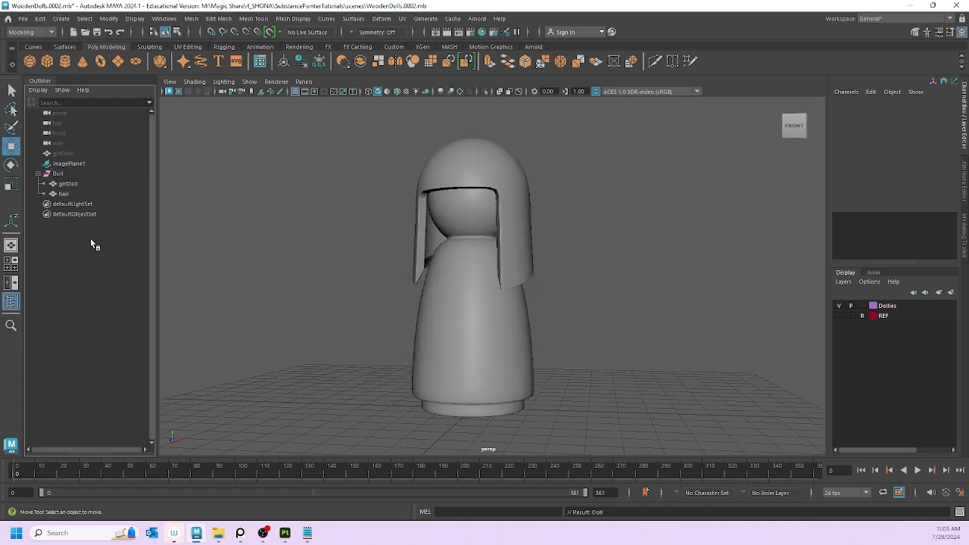
pyautogui.click(57, 173)
pyautogui.click(40, 174)
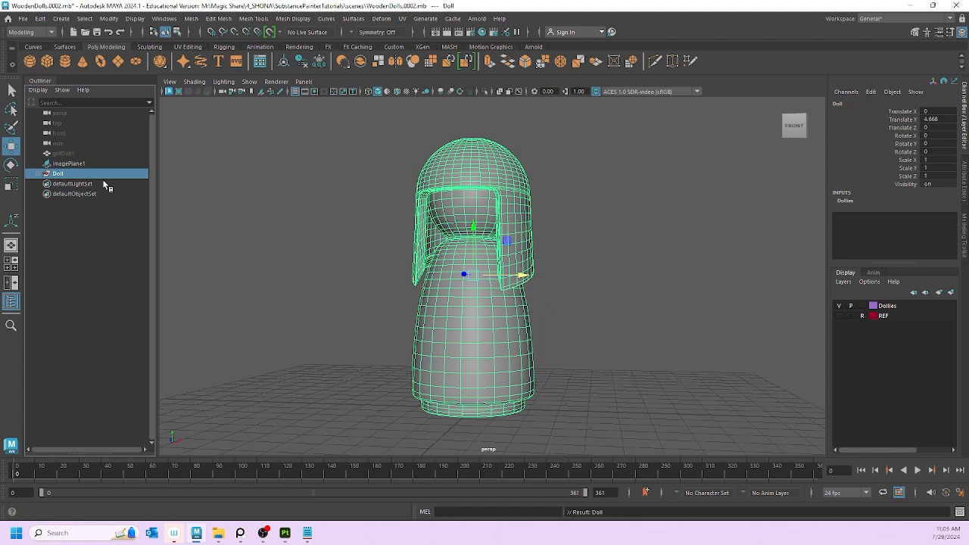
# - Freeze the translation, rotation and scale of the hair mesh inside the Doll group, and clear the selection
pyautogui.click(38, 174)
pyautogui.click(62, 184)
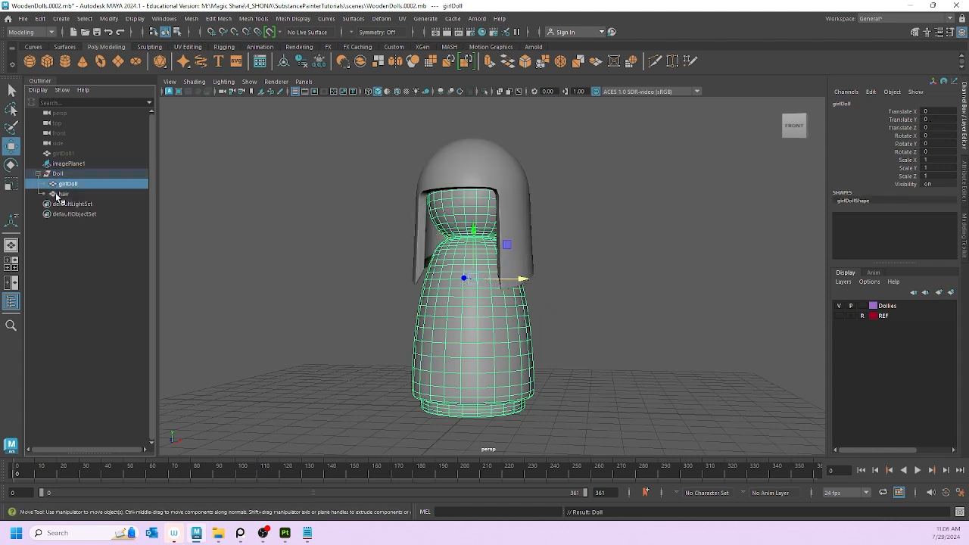
pyautogui.click(57, 193)
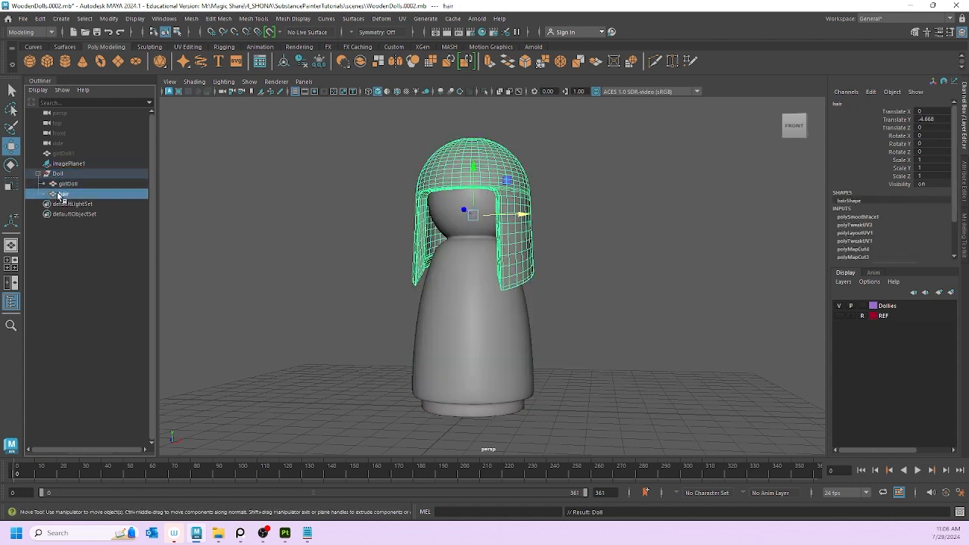
pyautogui.click(303, 60)
pyautogui.keyDown('alt'); pyautogui.moveTo(545, 173); pyautogui.dragTo(643, 242); pyautogui.keyUp('alt')
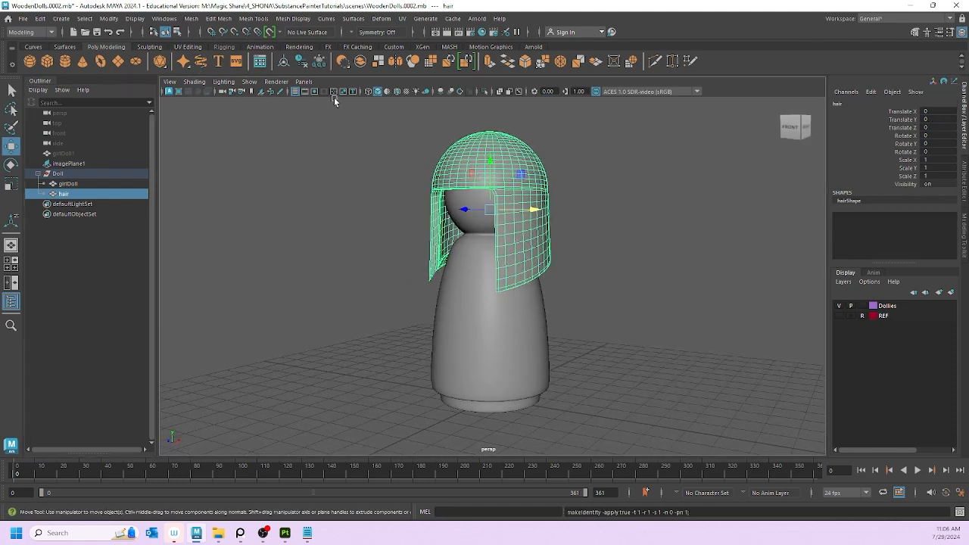
pyautogui.keyDown('alt'); pyautogui.moveTo(334, 99); pyautogui.dragTo(303, 114); pyautogui.keyUp('alt')
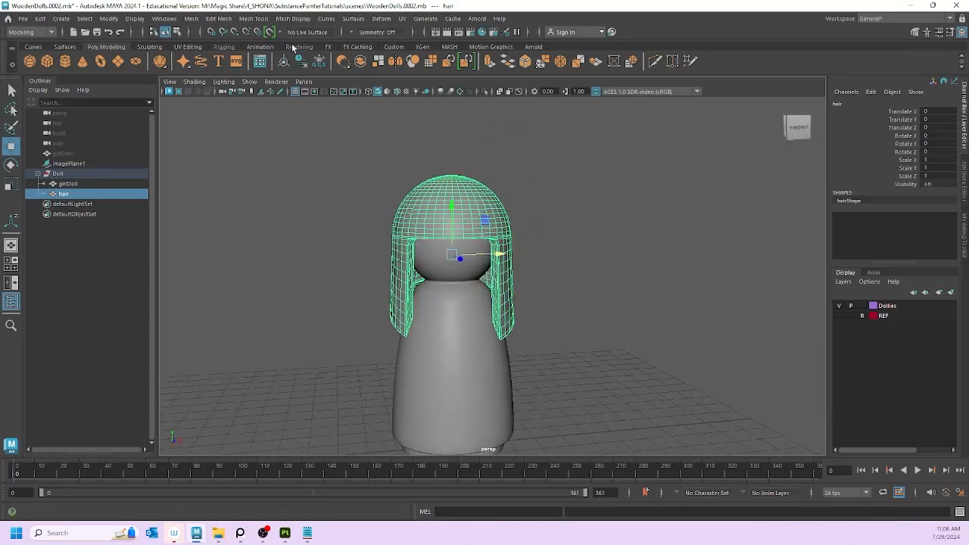
pyautogui.keyDown('alt'); pyautogui.moveTo(310, 215); pyautogui.dragTo(298, 243); pyautogui.keyUp('alt')
pyautogui.click(359, 271)
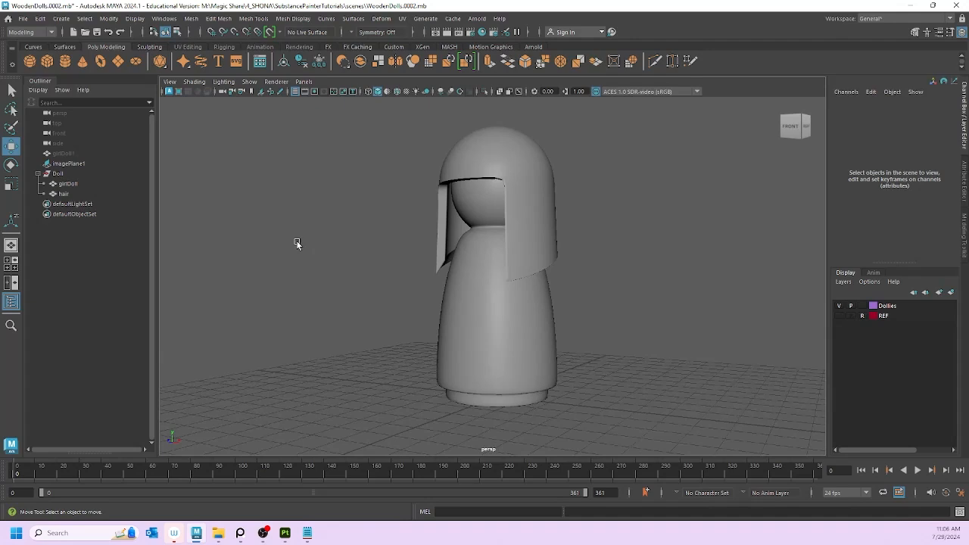
# - Select the Doll group and set the file type to FBX export in the Export Selection options
pyautogui.click(57, 174)
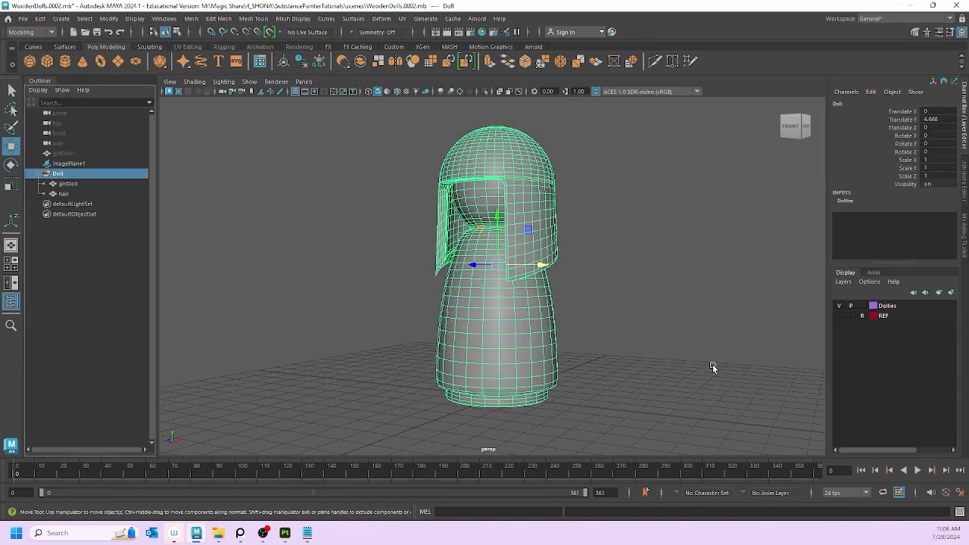
pyautogui.click(23, 18)
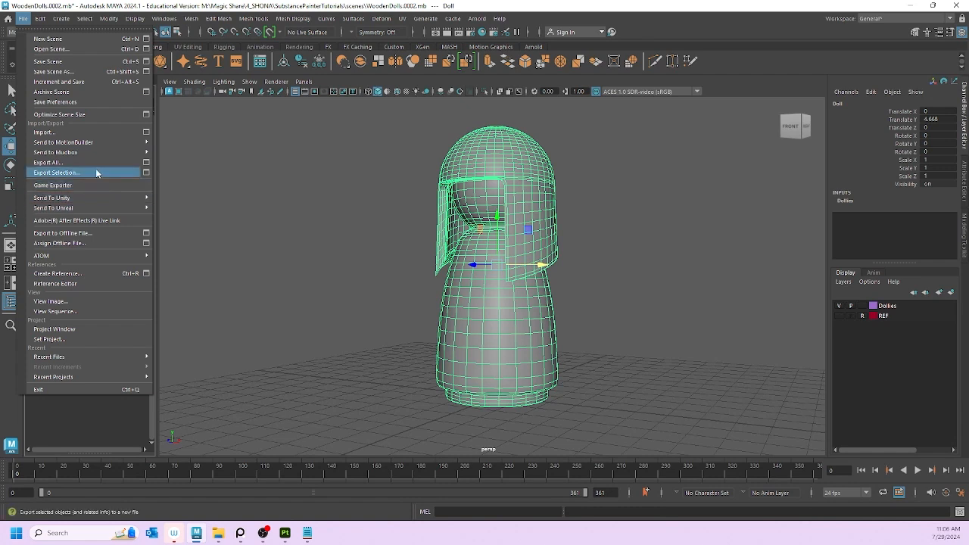
pyautogui.click(146, 174)
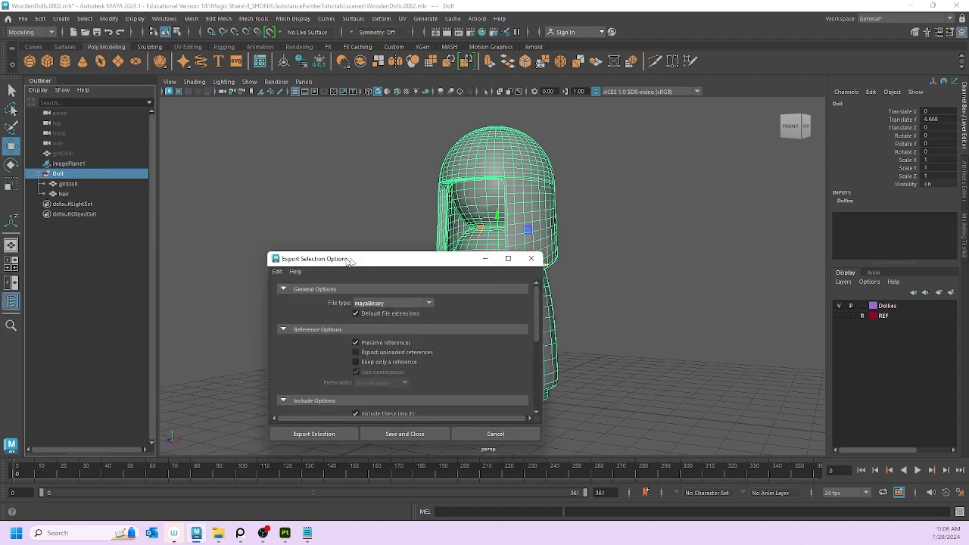
pyautogui.moveTo(346, 252); pyautogui.dragTo(417, 190)
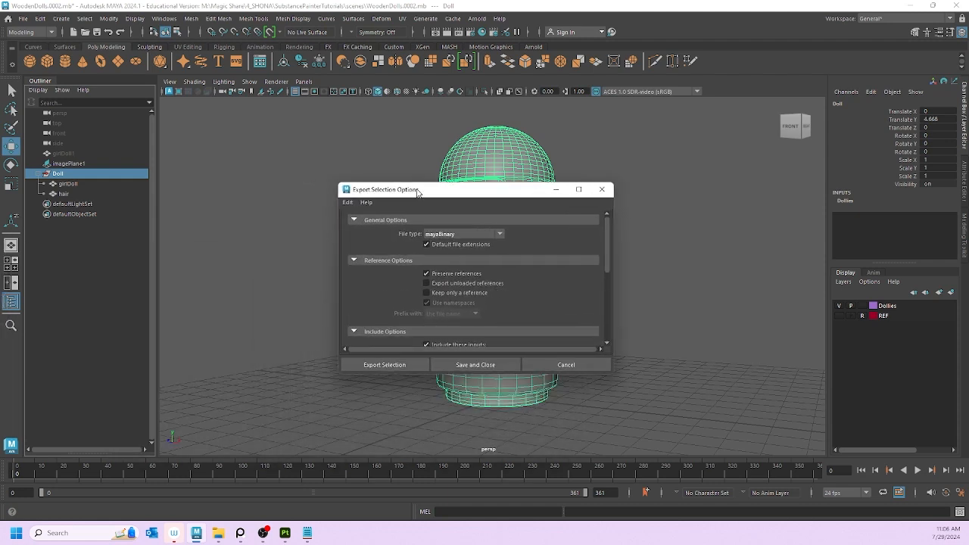
pyautogui.click(501, 233)
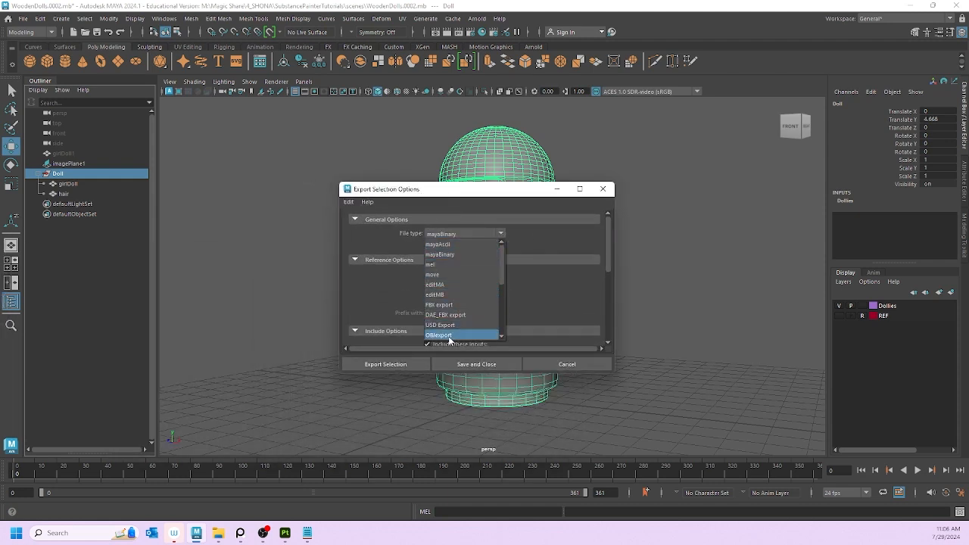
pyautogui.scroll(-1, 444, 324)
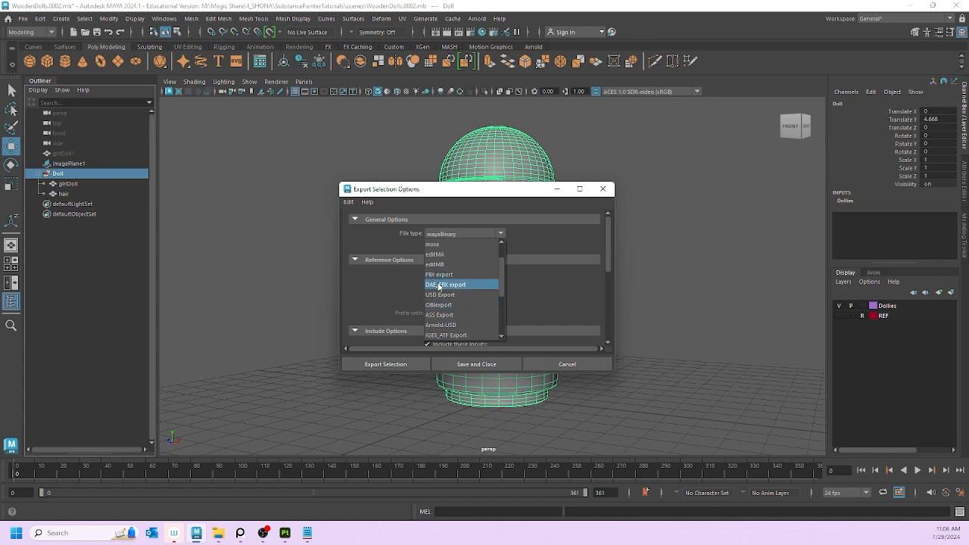
pyautogui.click(445, 278)
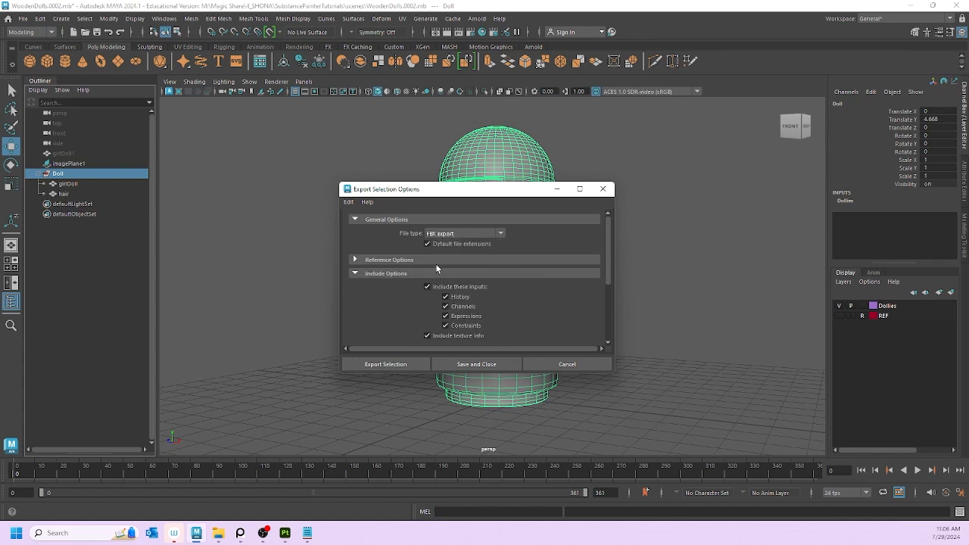
# - Review the reference, include, file-type-specific and thumbnail options for the FBX export
pyautogui.scroll(-5, 401, 268)
pyautogui.scroll(5, 351, 303)
pyautogui.click(355, 260)
pyautogui.scroll(-5, 359, 271)
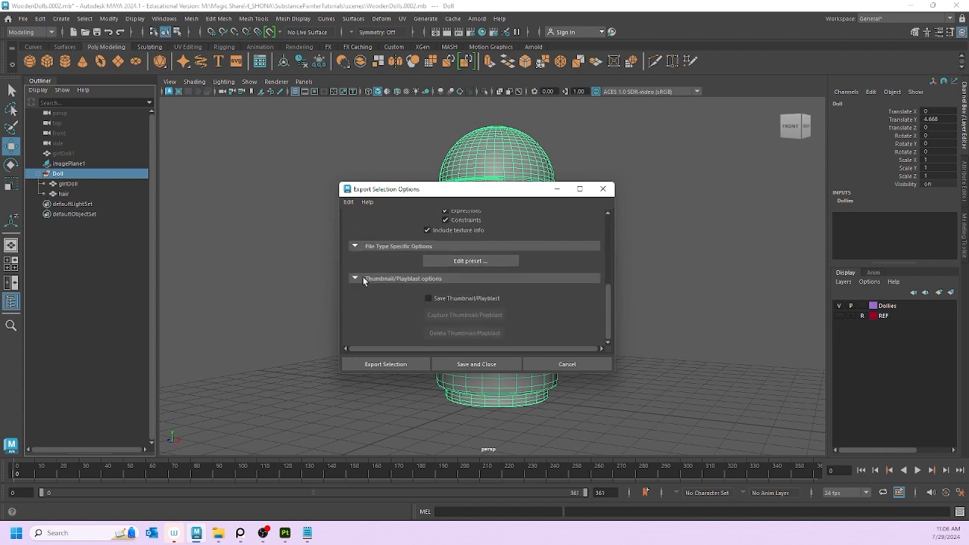
pyautogui.scroll(2, 358, 265)
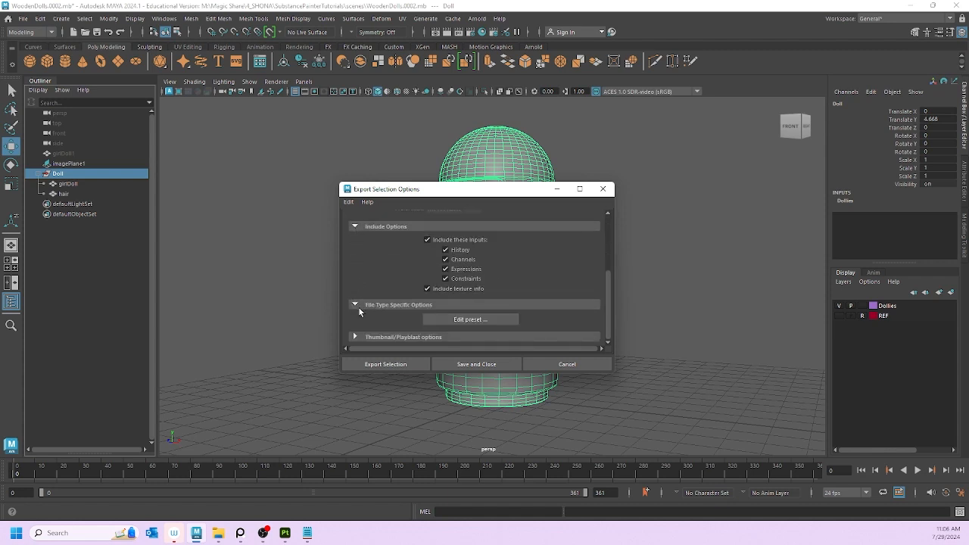
pyautogui.click(355, 337)
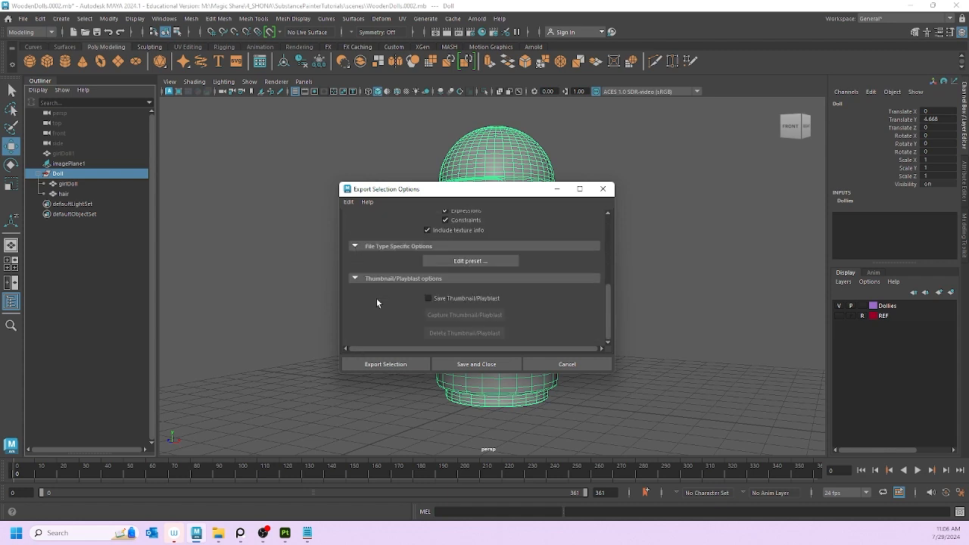
pyautogui.click(353, 243)
pyautogui.click(356, 264)
pyautogui.scroll(3, 377, 281)
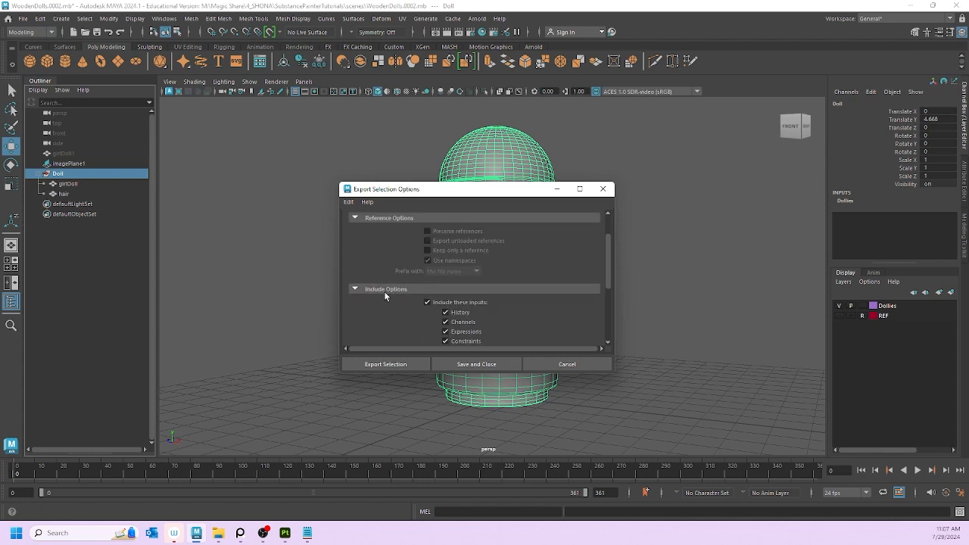
pyautogui.scroll(-2, 384, 289)
pyautogui.scroll(1, 383, 286)
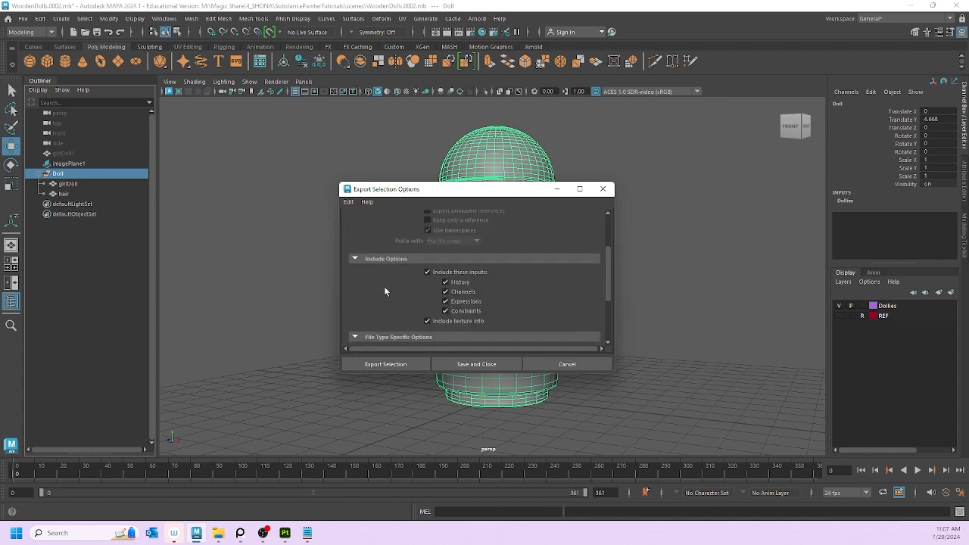
pyautogui.scroll(-3, 384, 286)
pyautogui.scroll(5, 382, 284)
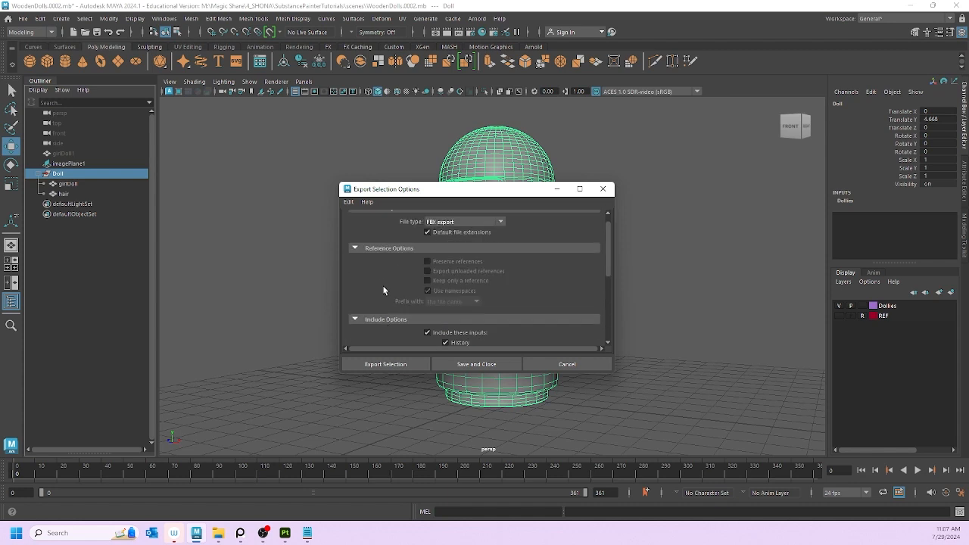
pyautogui.scroll(1, 383, 290)
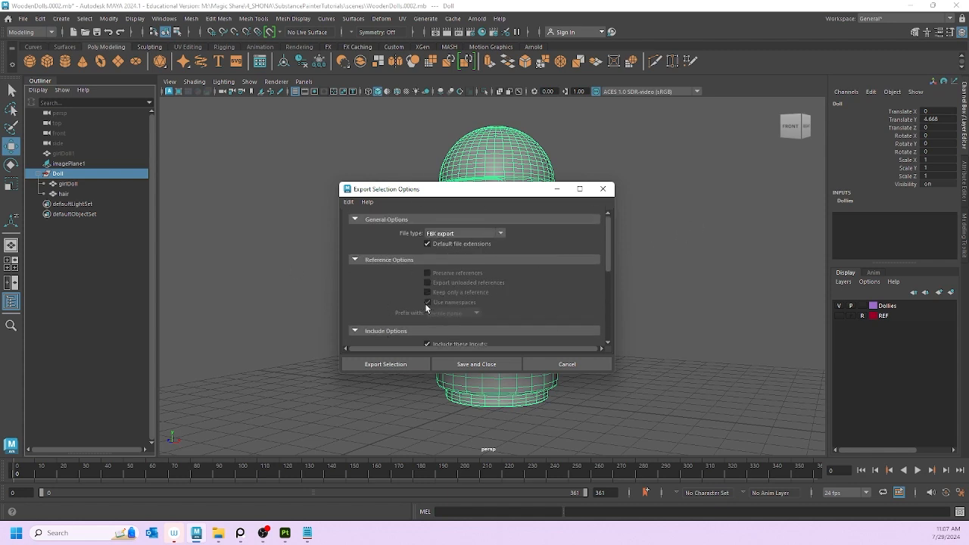
# - Check the FBX export options for the Doll group, and name the export file Doll in the project's scenes folder
pyautogui.scroll(-1, 429, 264)
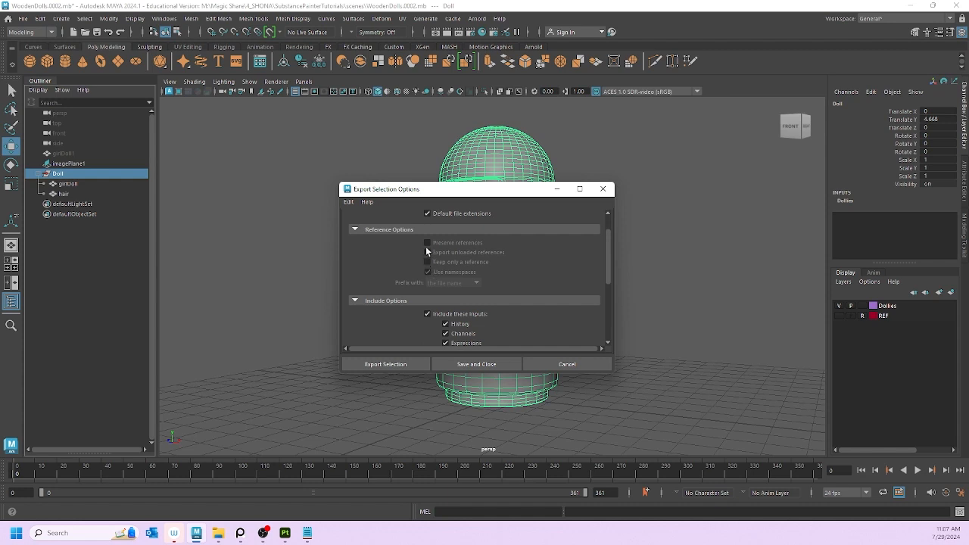
pyautogui.scroll(1, 439, 280)
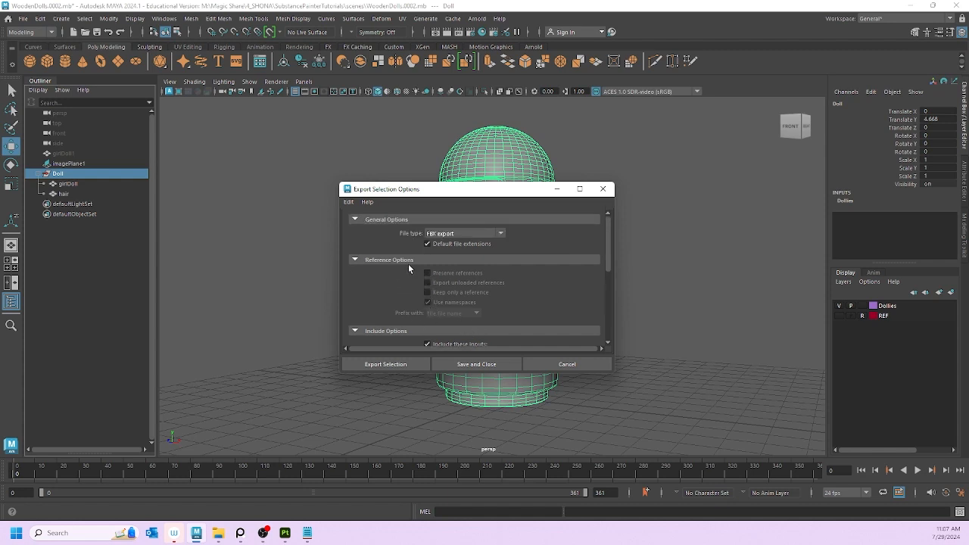
pyautogui.scroll(-4, 403, 314)
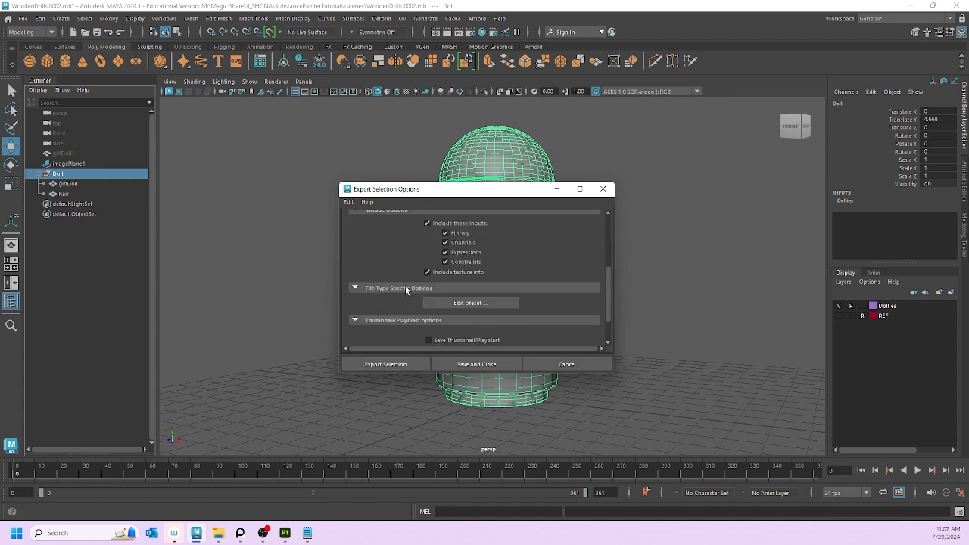
pyautogui.scroll(-2, 399, 302)
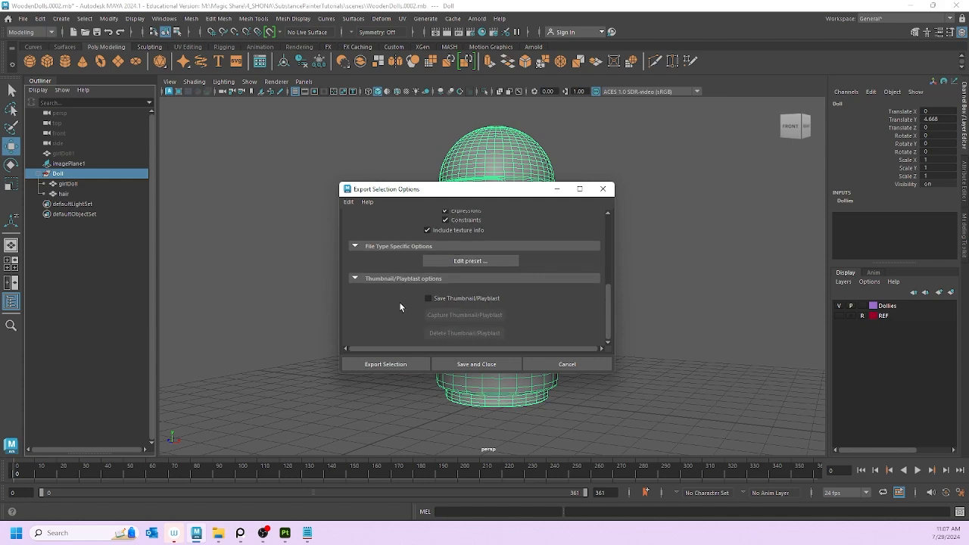
pyautogui.click(391, 364)
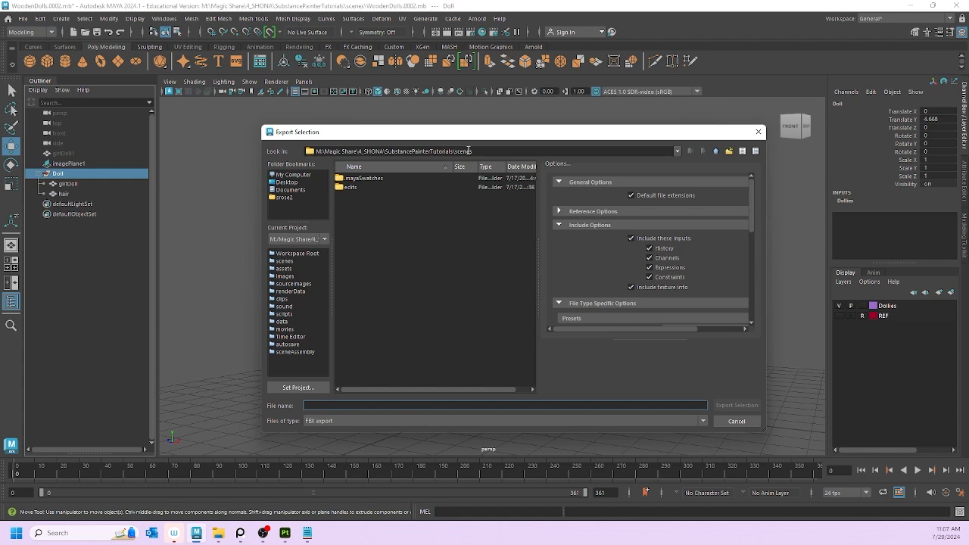
pyautogui.moveTo(468, 151); pyautogui.dragTo(372, 154)
pyautogui.click(373, 211)
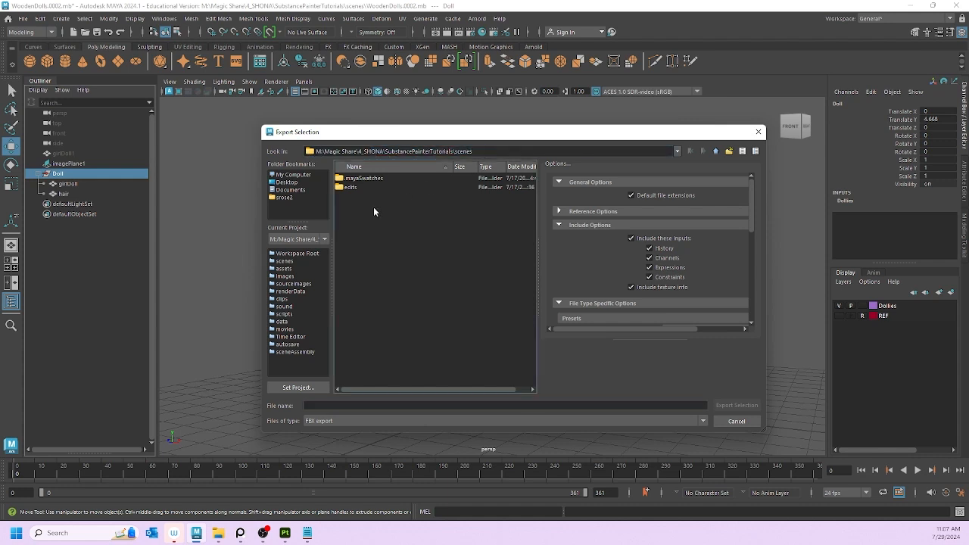
pyautogui.click(350, 407)
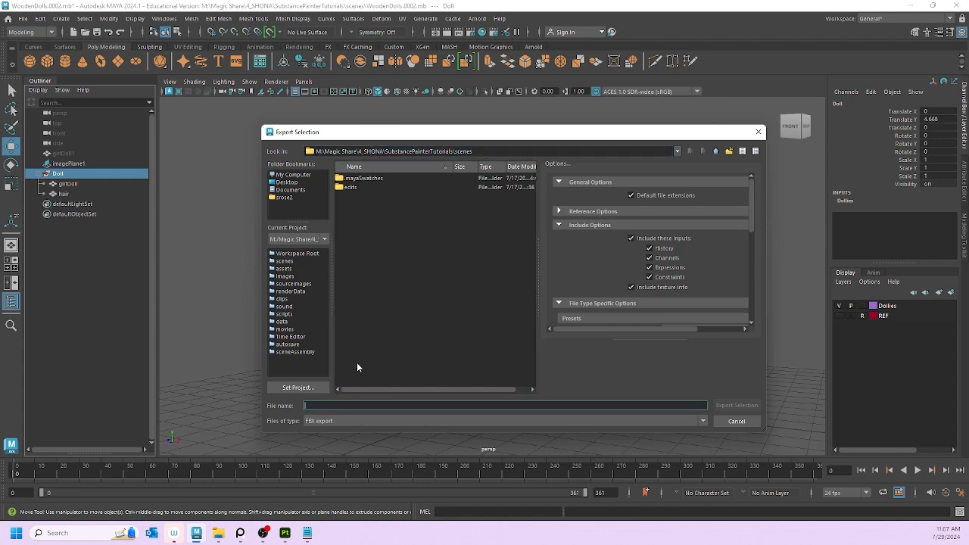
pyautogui.write('Doll')
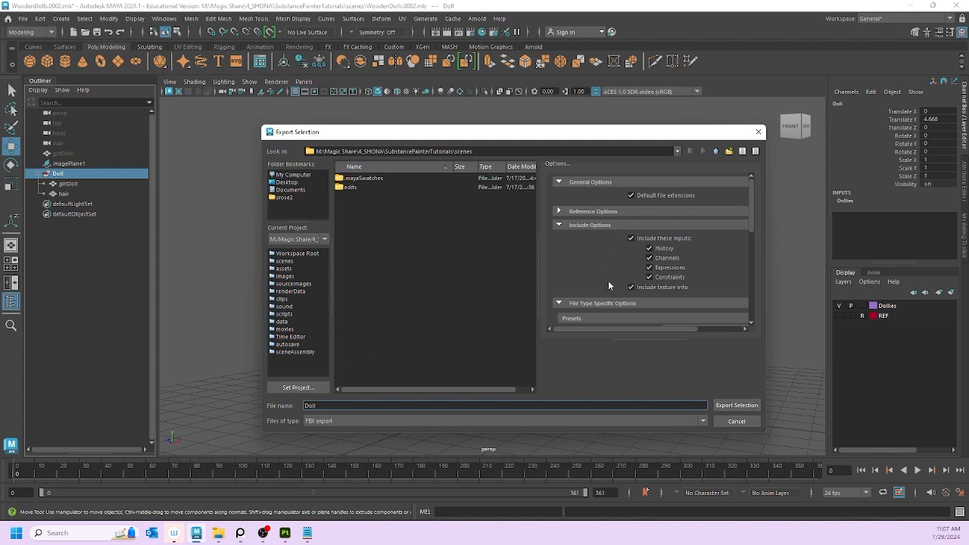
# - Expand the Reference Options and export the selected Doll group as FBX
pyautogui.scroll(-5, 598, 250)
pyautogui.scroll(5, 568, 205)
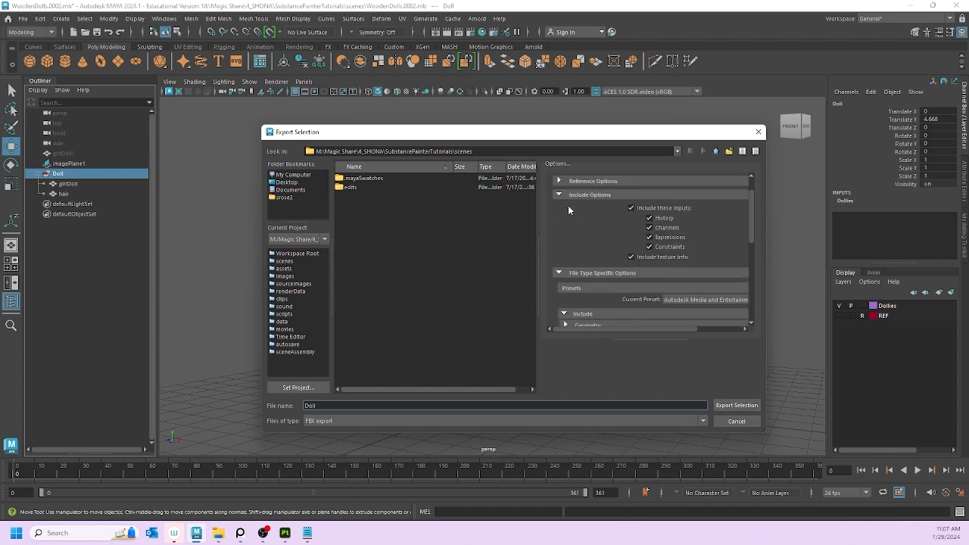
pyautogui.click(558, 212)
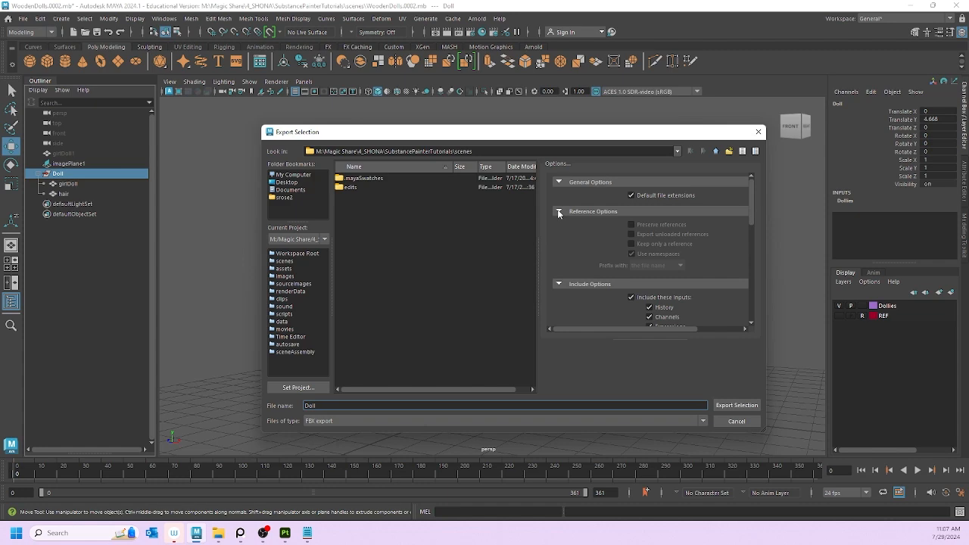
pyautogui.click(736, 405)
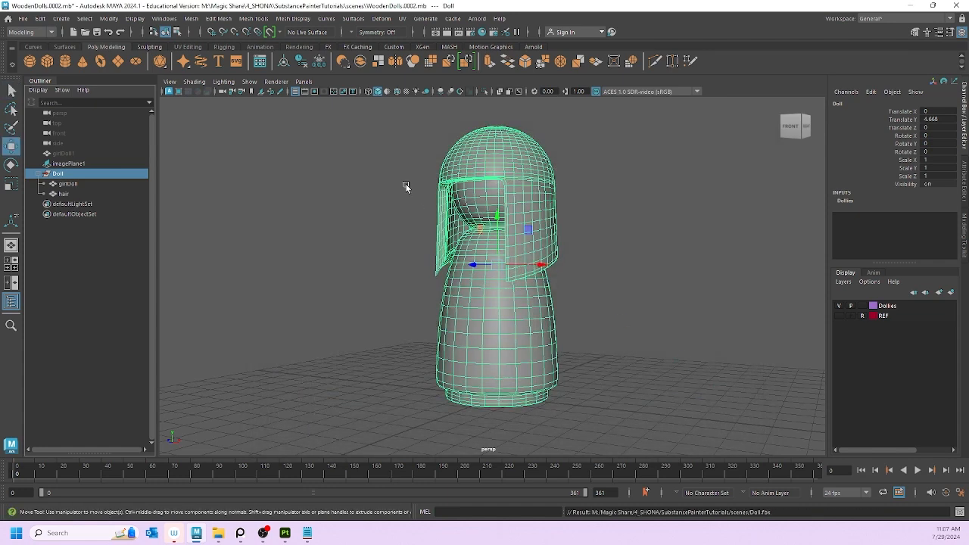
# - Save the doll scene with nothing selected, and switch to Adobe Substance 3D Painter
pyautogui.click(23, 19)
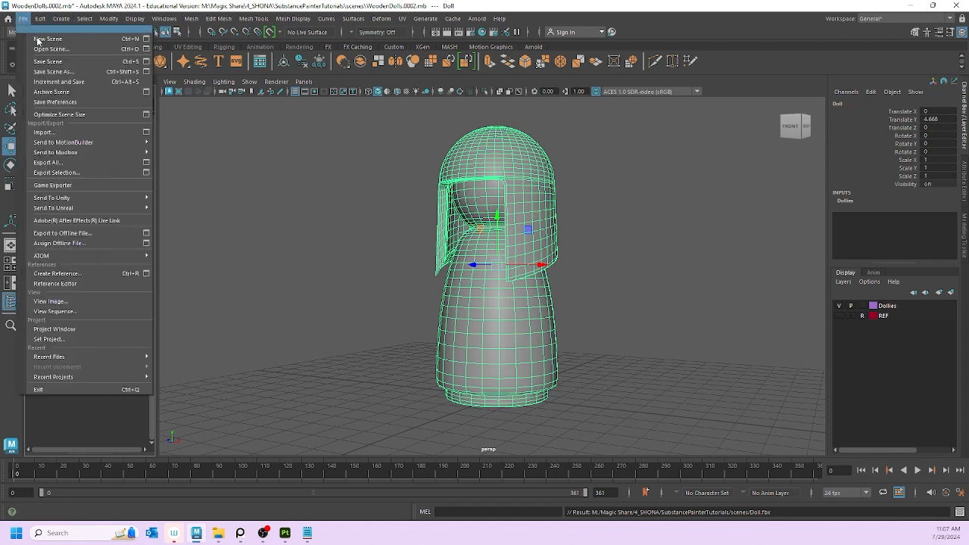
pyautogui.click(45, 72)
pyautogui.click(333, 215)
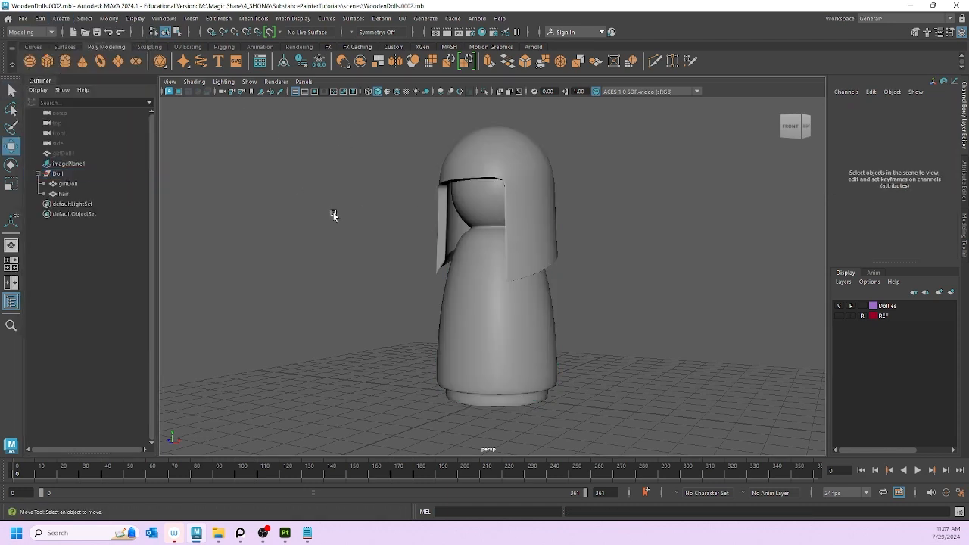
pyautogui.click(911, 5)
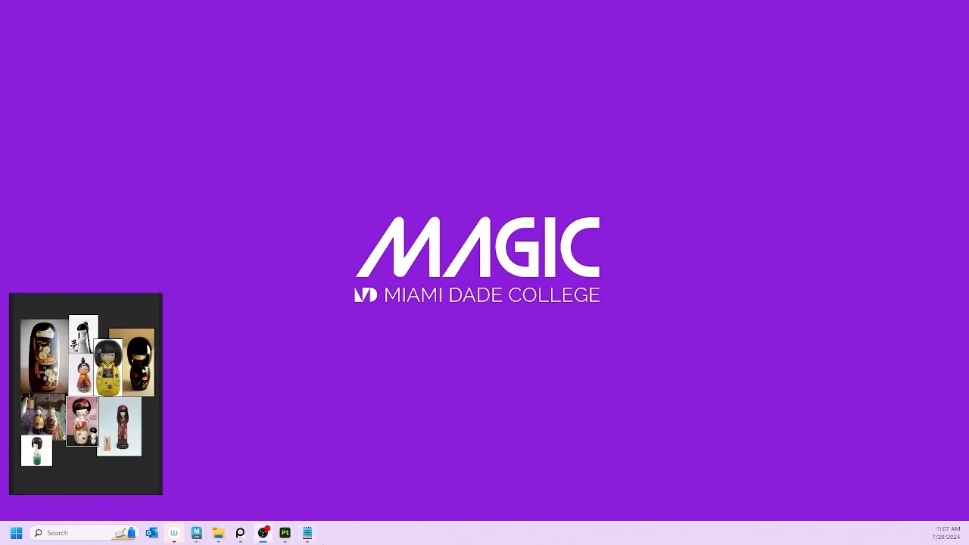
pyautogui.click(286, 535)
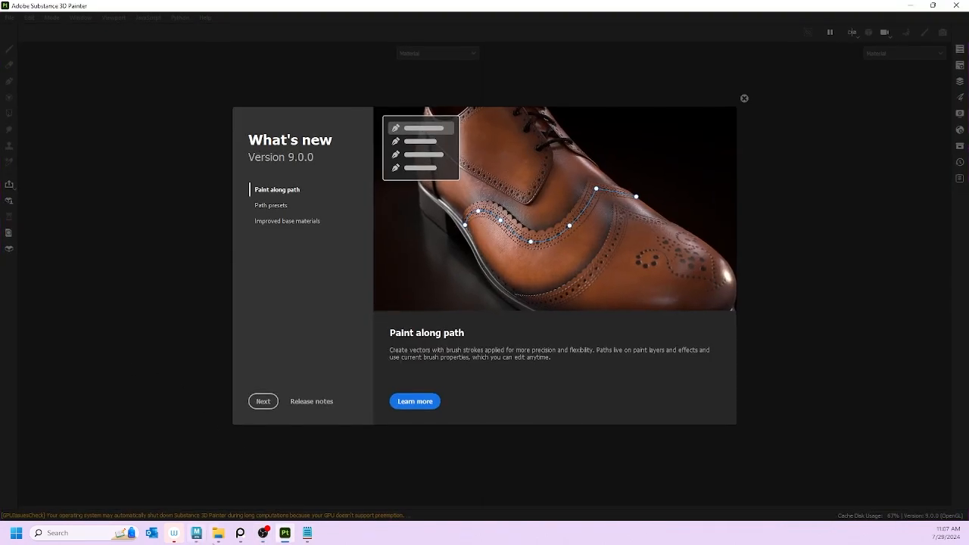
# - Set the doll reference image board to stay always on top, and minimize it
pyautogui.rightClick(98, 363)
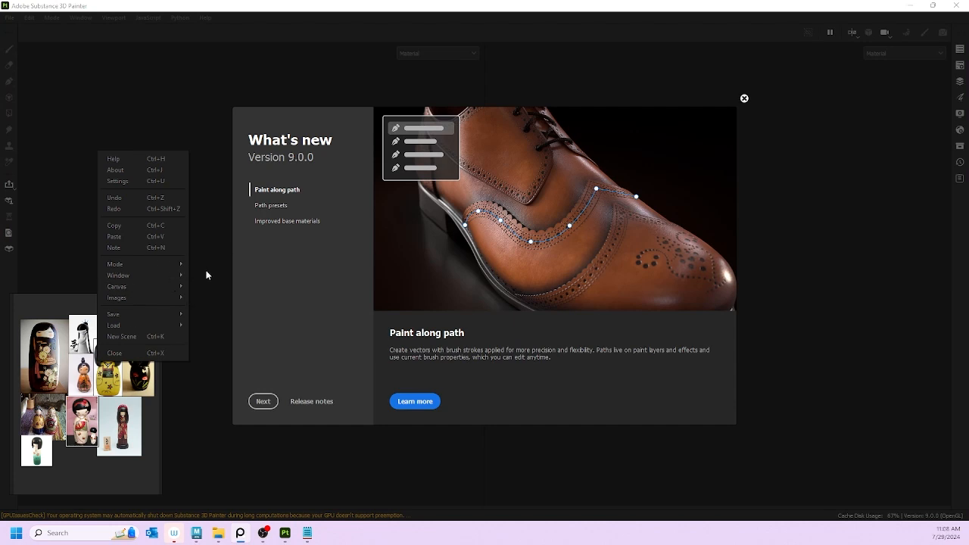
pyautogui.moveTo(180, 264)
pyautogui.click(233, 286)
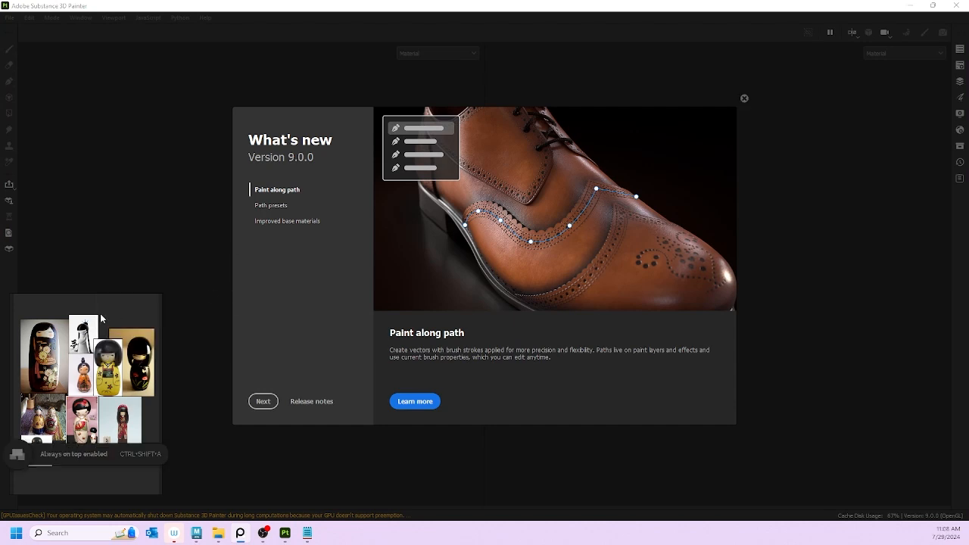
pyautogui.hotkey('ctrl', 'm')
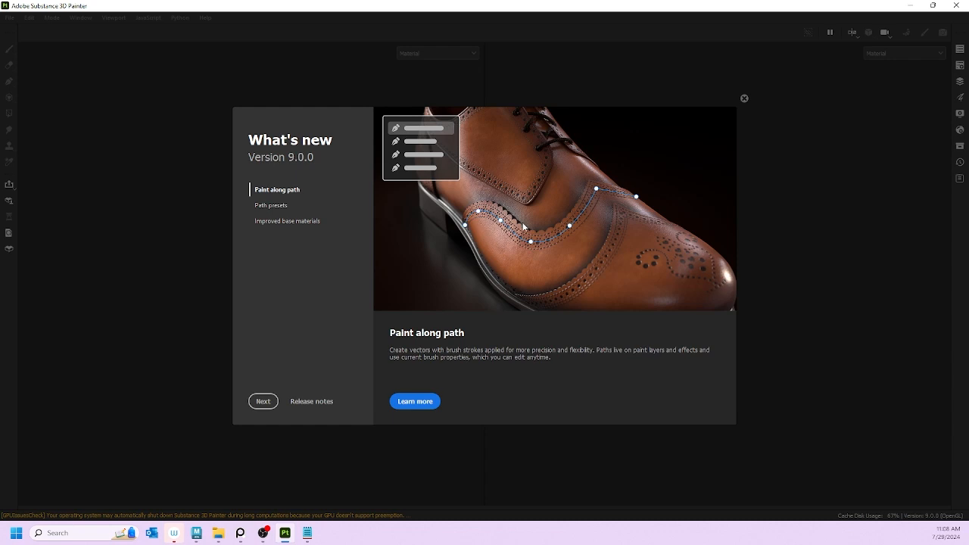
# - Dismiss the What's new window and start painting with the MeetMat sample project from the Home screen
pyautogui.click(744, 99)
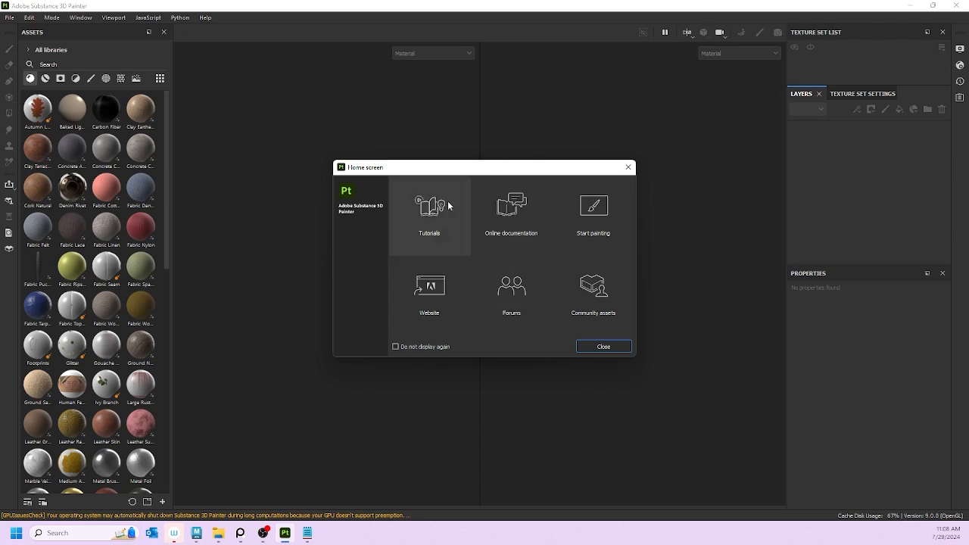
pyautogui.click(573, 208)
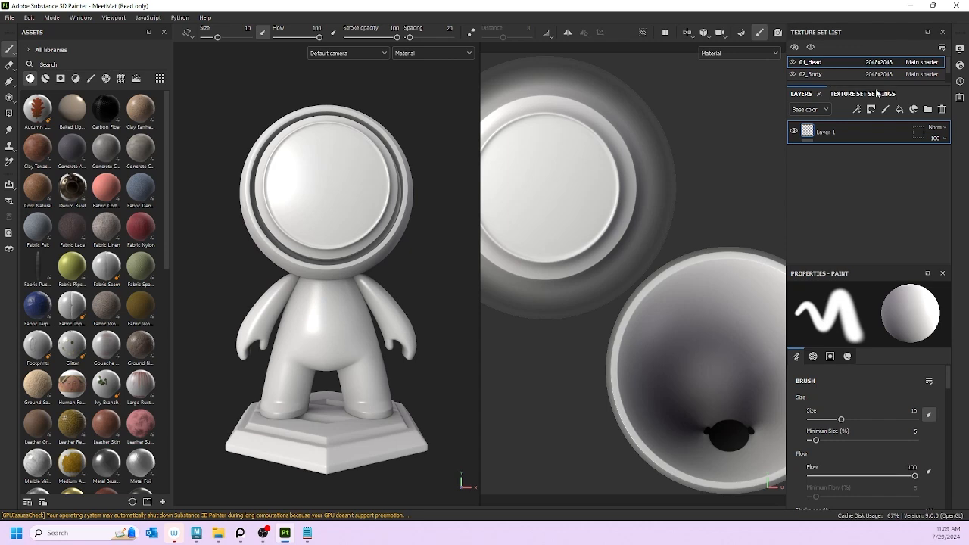
# - Dock the Assets panel beneath the viewports, and resize the panels to show all three entries in the Texture Set List
pyautogui.moveTo(34, 35); pyautogui.dragTo(134, 508)
pyautogui.moveTo(285, 394); pyautogui.dragTo(290, 331)
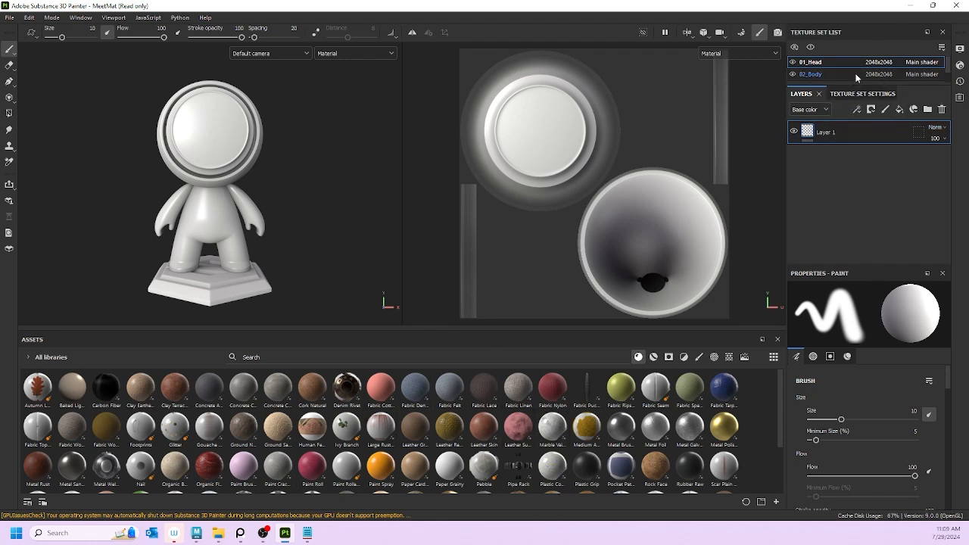
pyautogui.moveTo(850, 88); pyautogui.dragTo(860, 130)
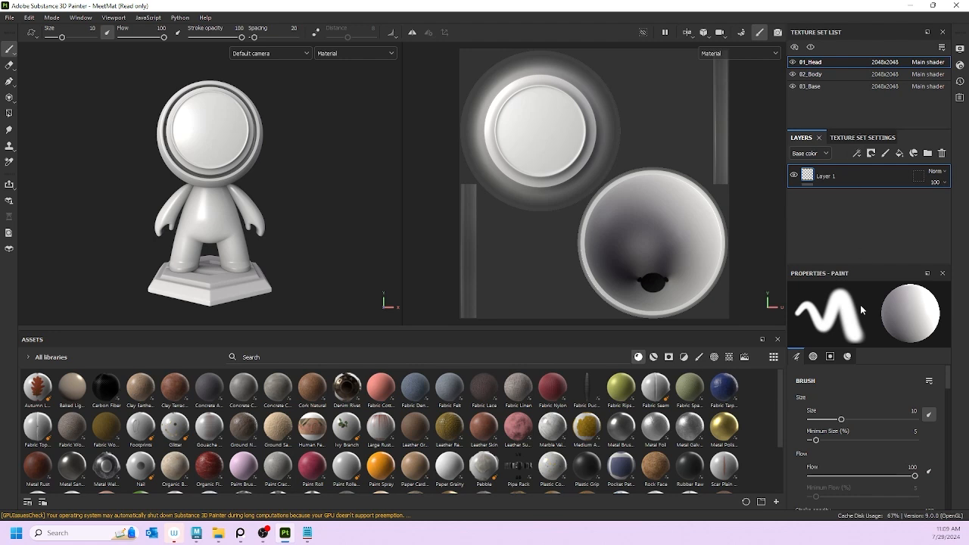
pyautogui.moveTo(862, 265)
pyautogui.mouseDown()
pyautogui.moveTo(863, 316)
pyautogui.moveTo(863, 227)
pyautogui.moveTo(862, 292)
pyautogui.moveTo(863, 277)
pyautogui.mouseUp()
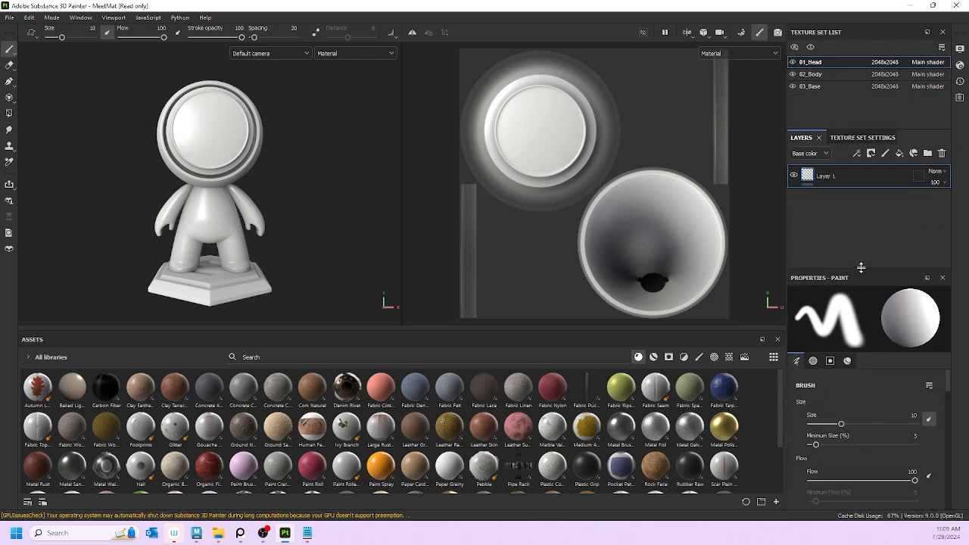
# - View the 02_Body and 03_Base texture sets, and return to 01_Head
pyautogui.click(810, 74)
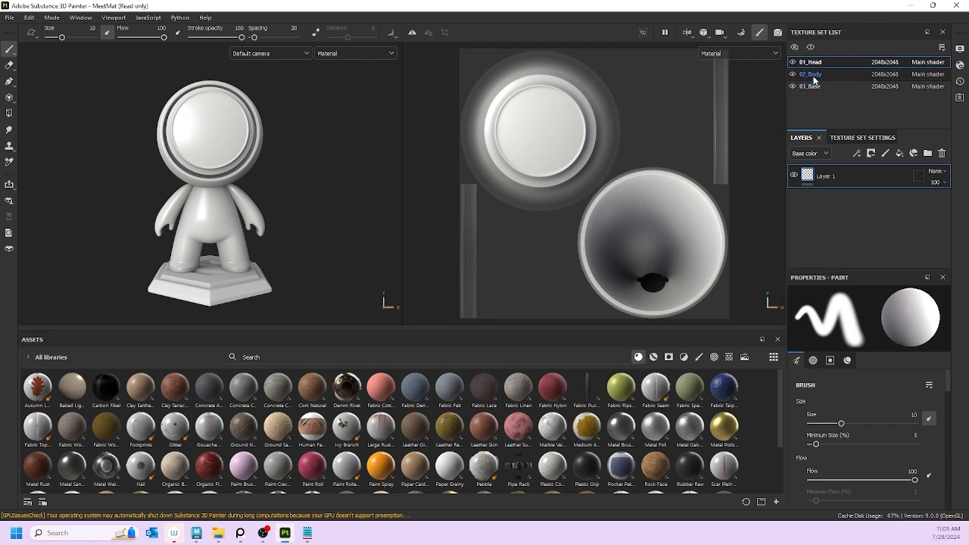
pyautogui.click(814, 87)
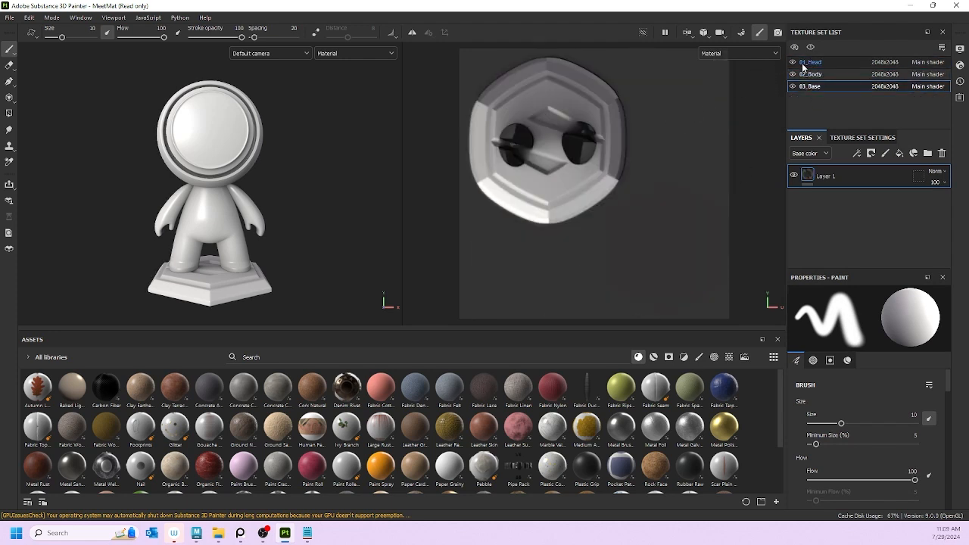
pyautogui.click(810, 62)
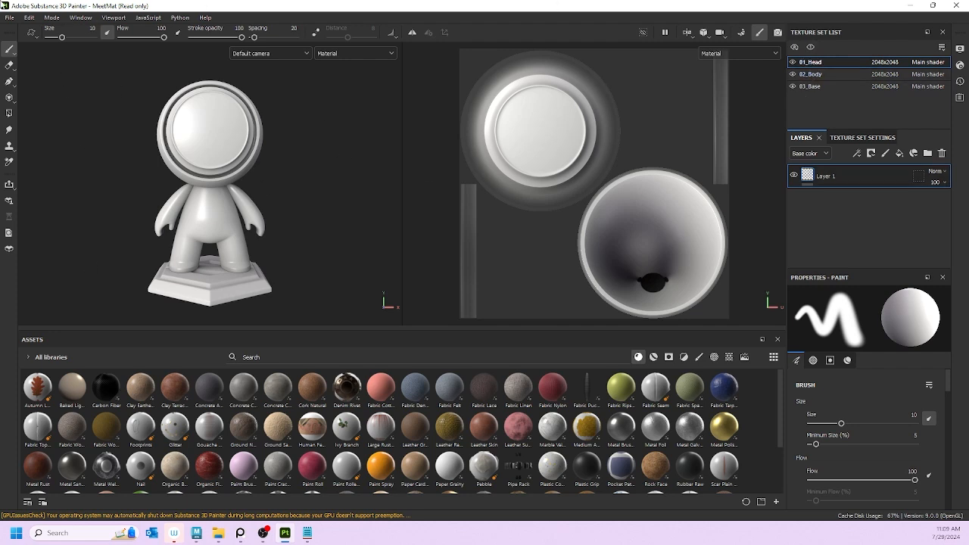
# - Start a new project with the PBR - Metallic Roughness Alpha-blend (starter_assets) template
pyautogui.click(6, 17)
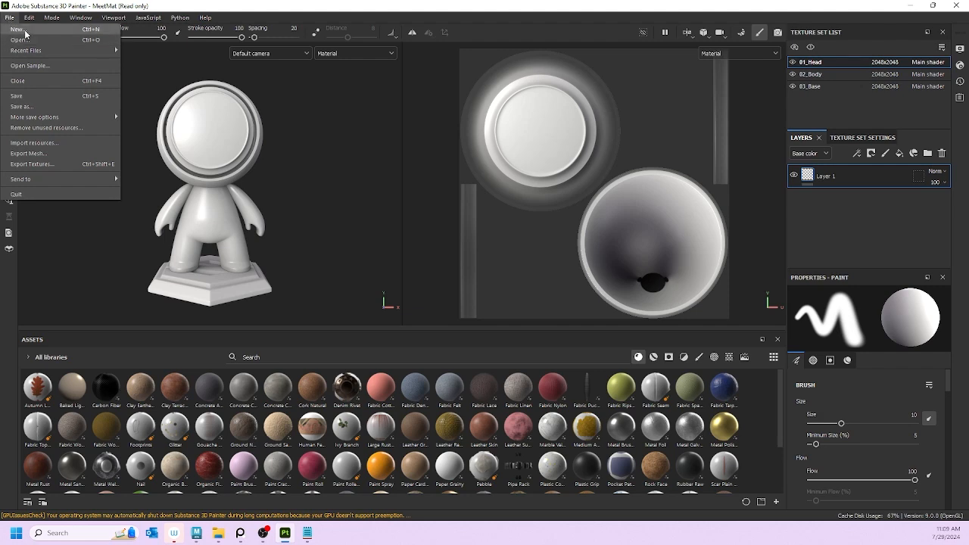
pyautogui.click(19, 29)
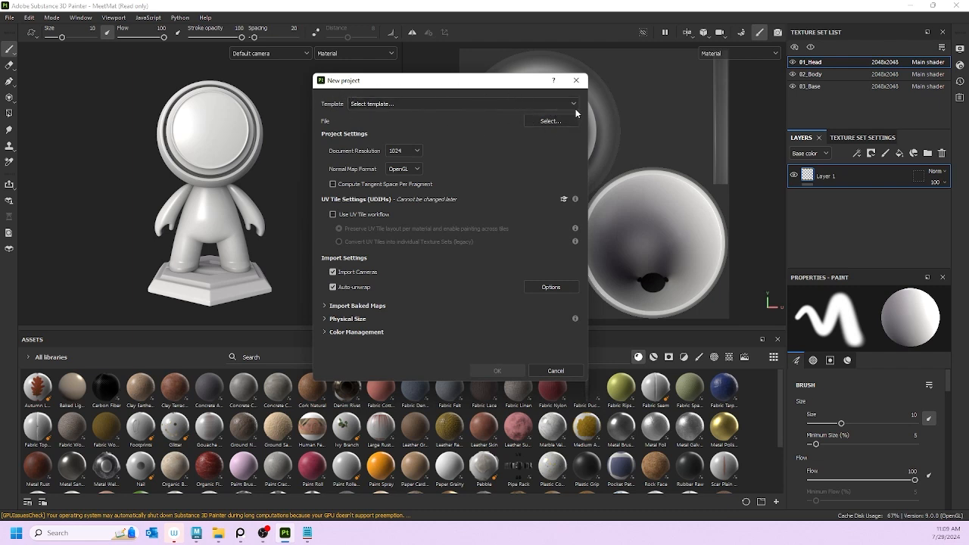
pyautogui.click(475, 102)
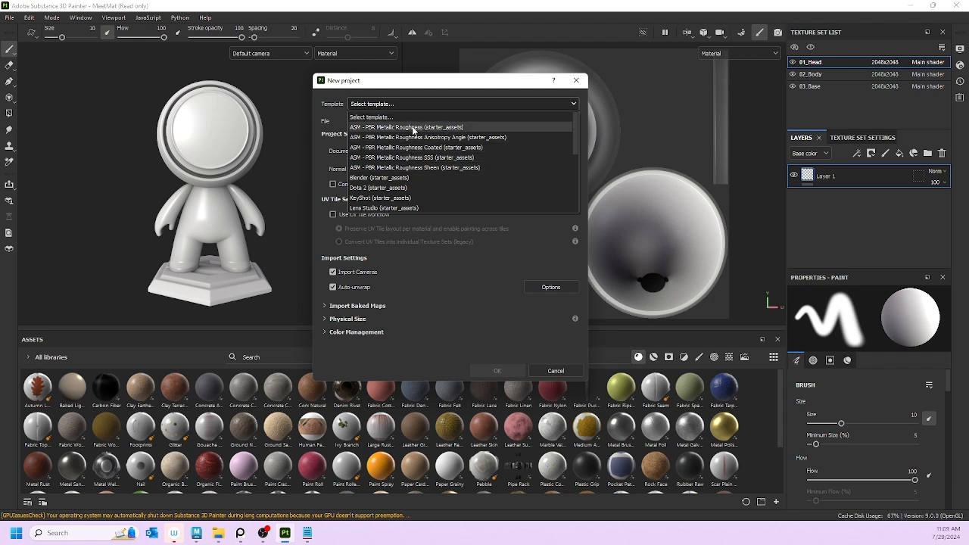
pyautogui.scroll(-2, 409, 187)
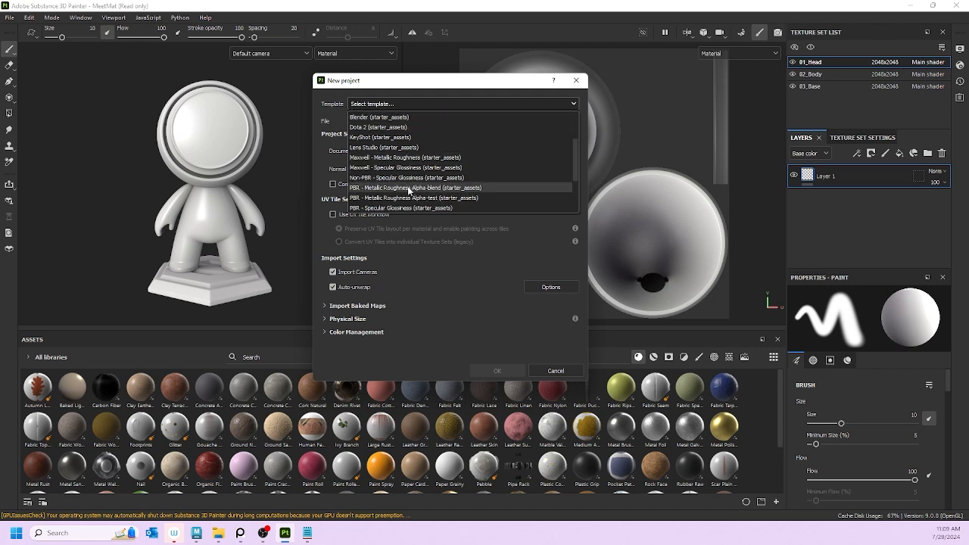
pyautogui.scroll(-2, 409, 189)
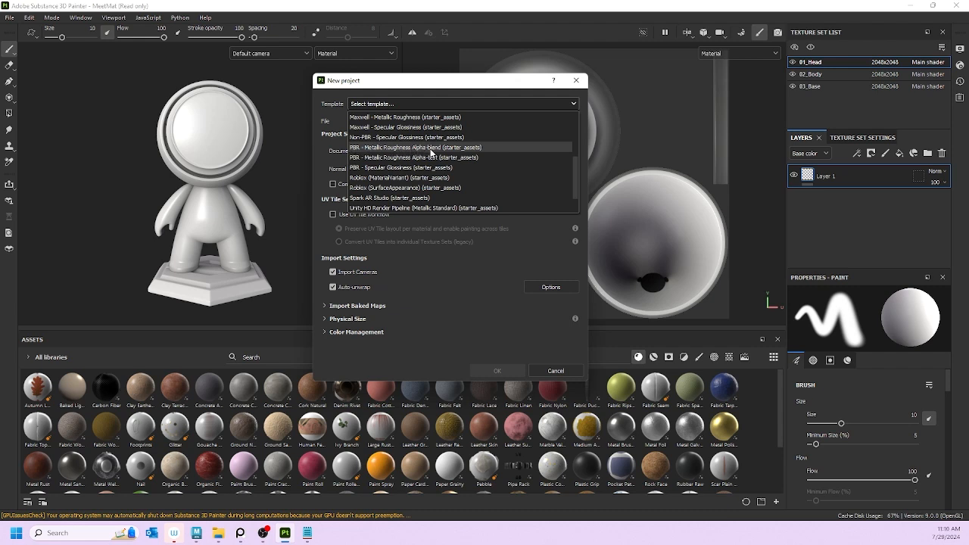
pyautogui.click(438, 150)
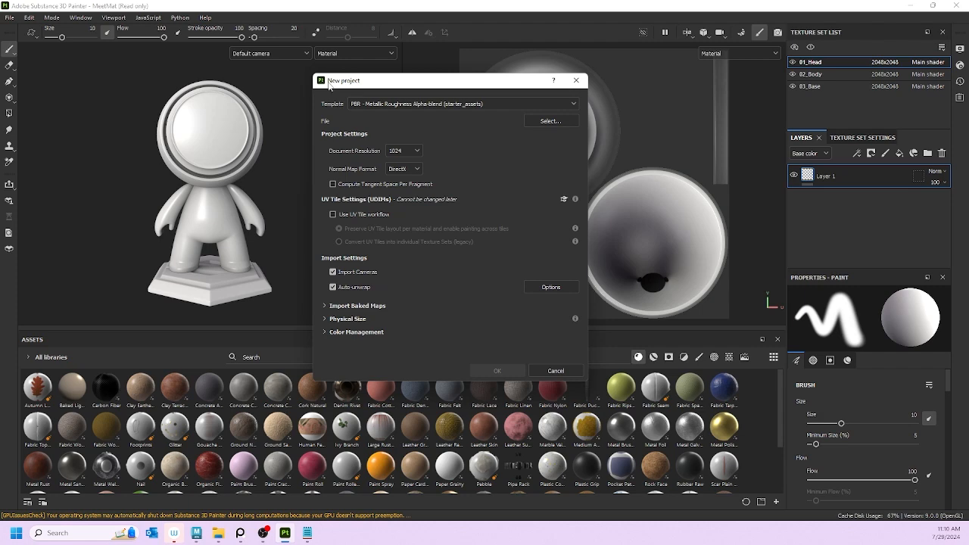
# - Browse for the new project's mesh file in the Magic Share folder on the Data1 (M:) network drive
pyautogui.click(571, 124)
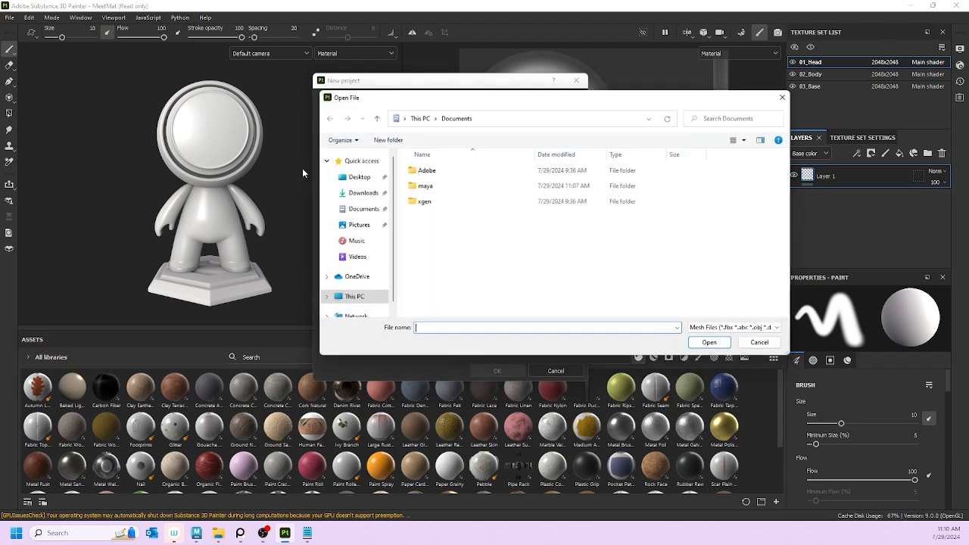
pyautogui.click(423, 186)
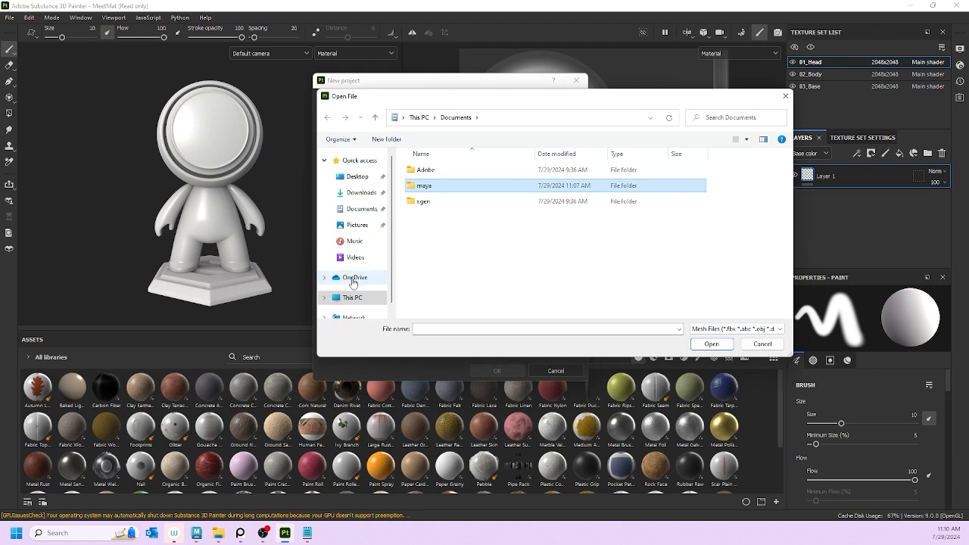
pyautogui.click(352, 298)
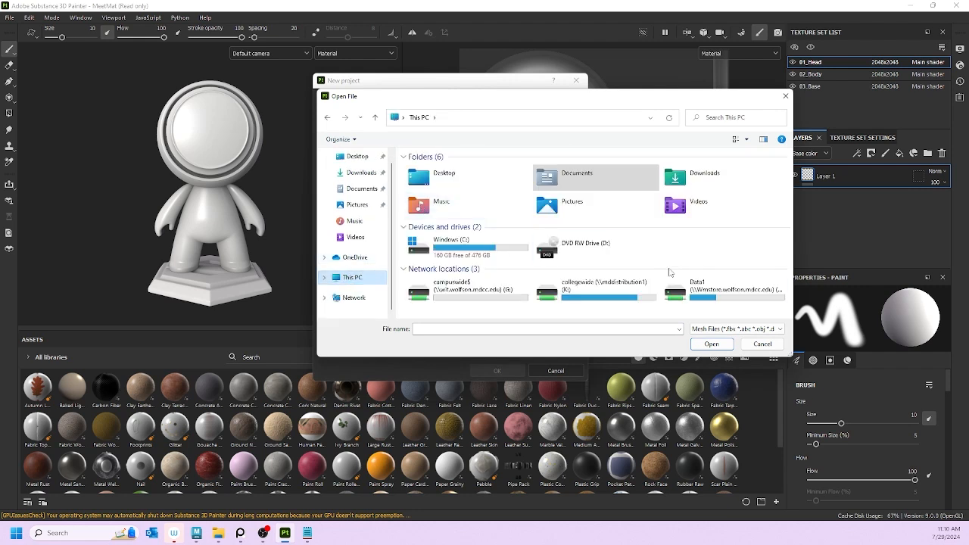
pyautogui.doubleClick(733, 294)
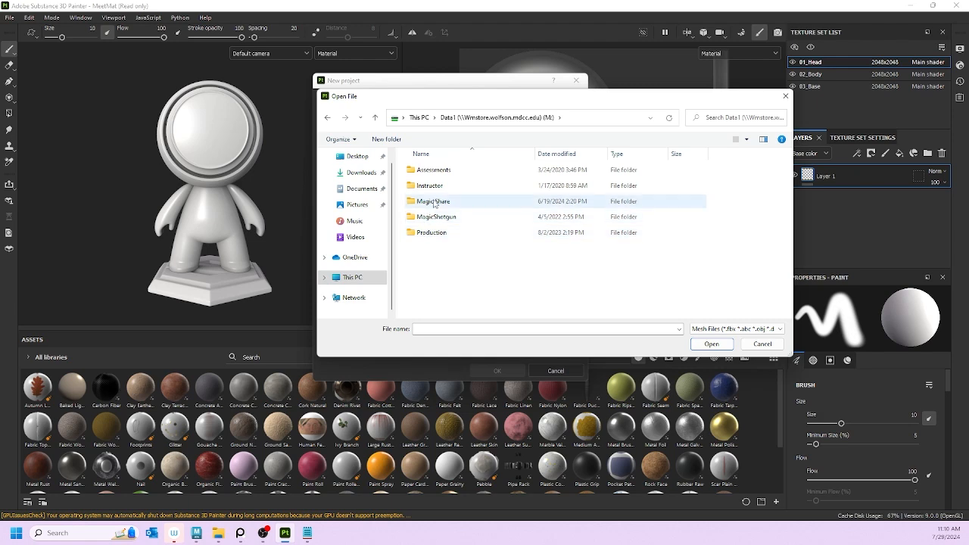
pyautogui.doubleClick(434, 201)
pyautogui.scroll(-2, 434, 216)
pyautogui.scroll(2, 435, 216)
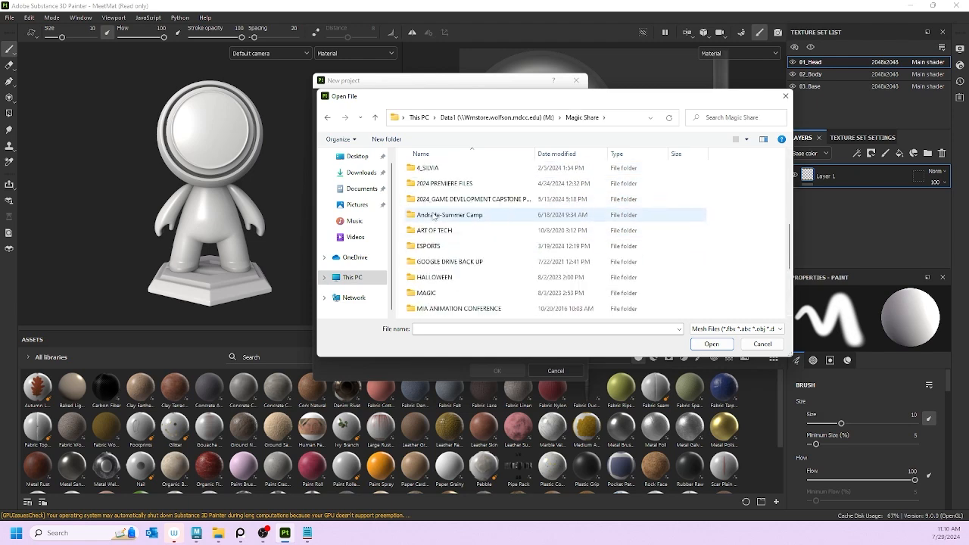
pyautogui.scroll(3, 439, 284)
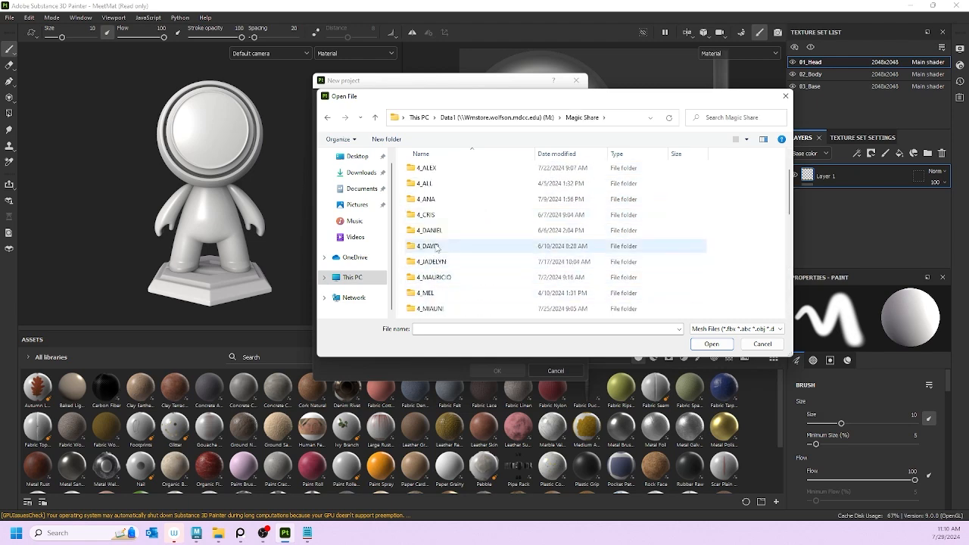
pyautogui.scroll(-3, 437, 248)
pyautogui.scroll(-2, 436, 239)
pyautogui.scroll(2, 435, 220)
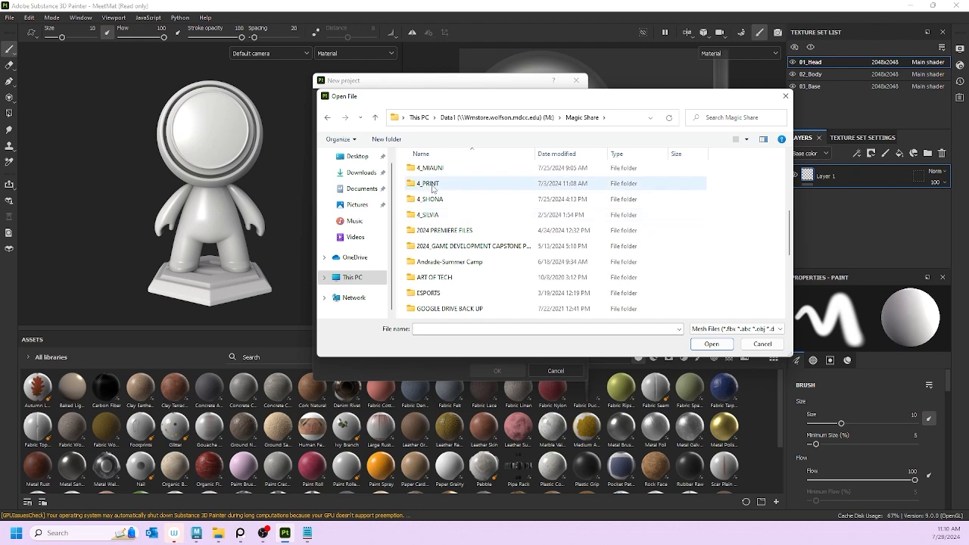
# - Load the Doll FBX file from the scenes folder of SubstancePainterTutorials as the project mesh
pyautogui.doubleClick(430, 199)
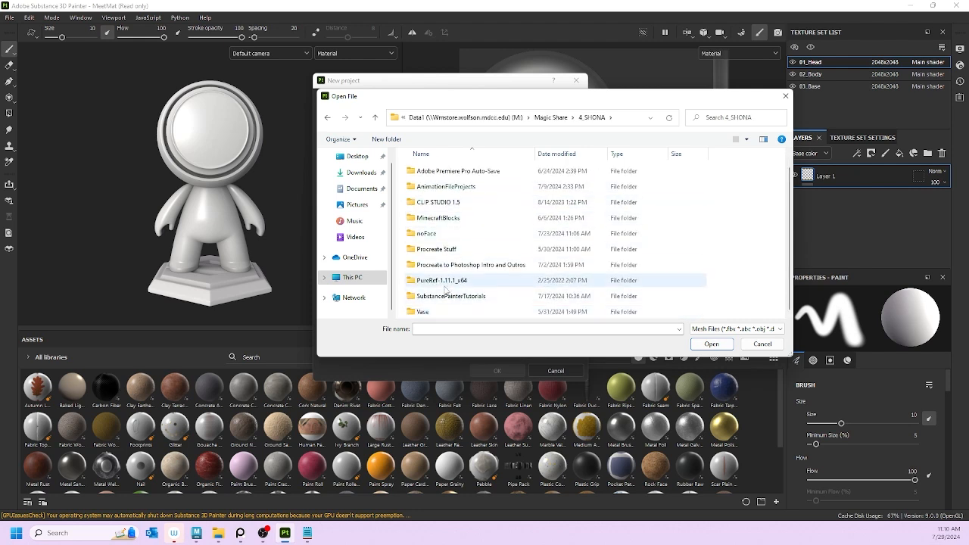
pyautogui.doubleClick(447, 296)
pyautogui.scroll(-3, 435, 258)
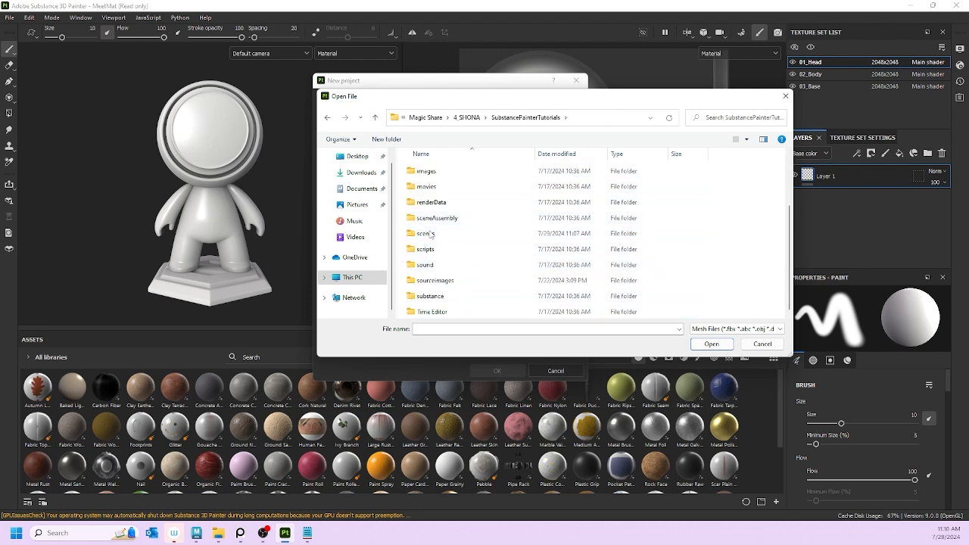
pyautogui.doubleClick(426, 233)
pyautogui.click(424, 201)
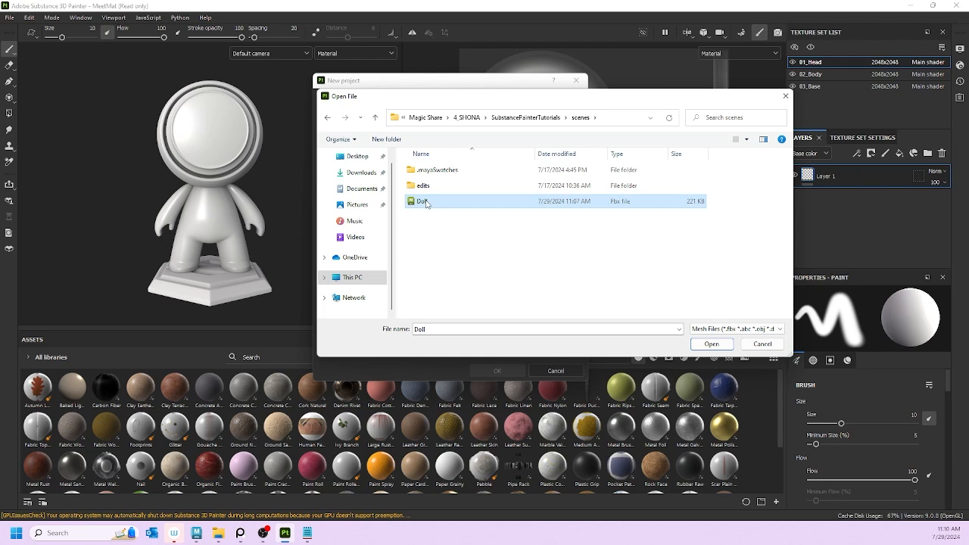
pyautogui.click(712, 344)
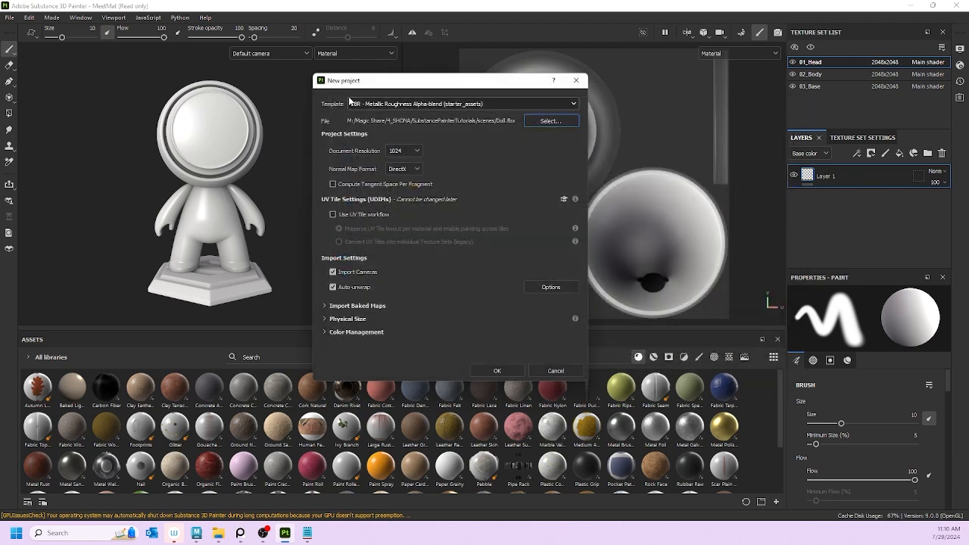
# - Set the new project's document resolution to 2048
pyautogui.click(397, 155)
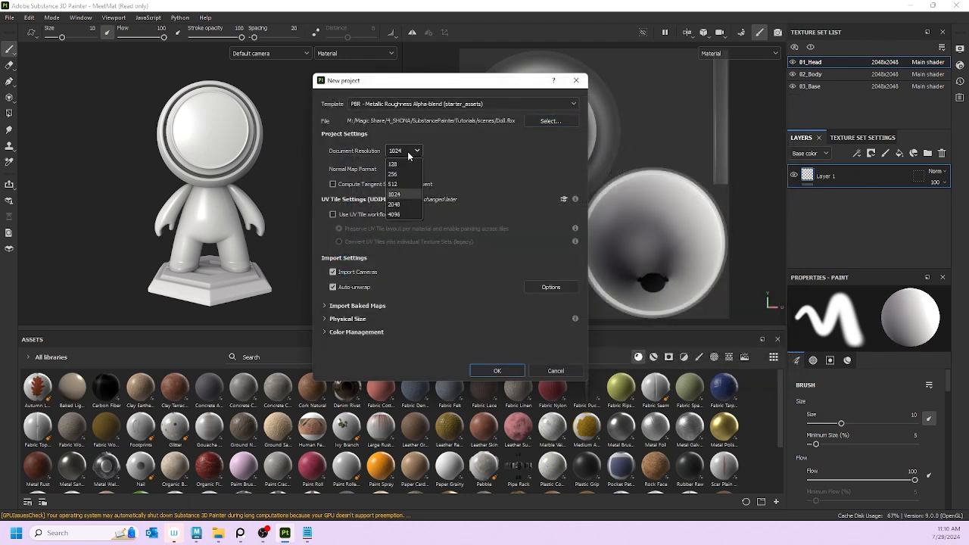
pyautogui.click(401, 205)
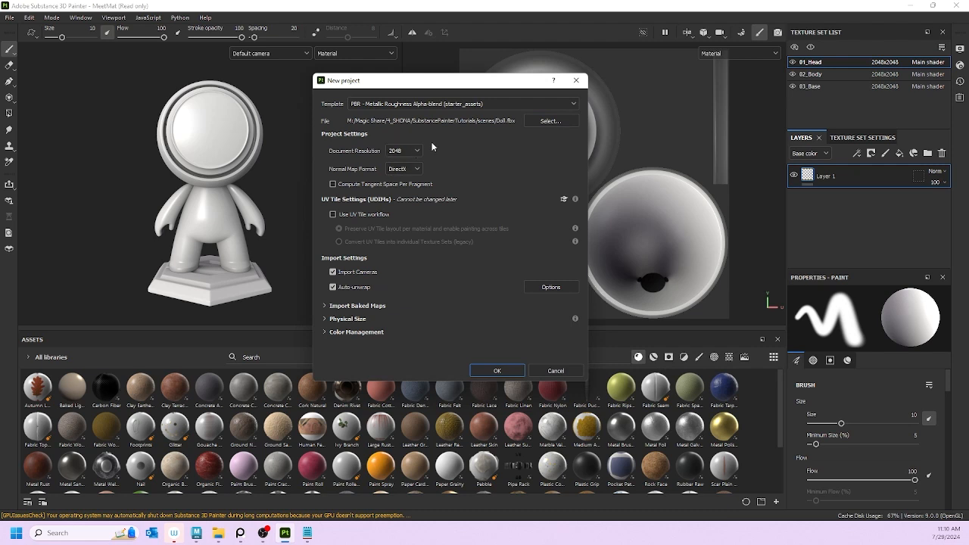
pyautogui.click(415, 150)
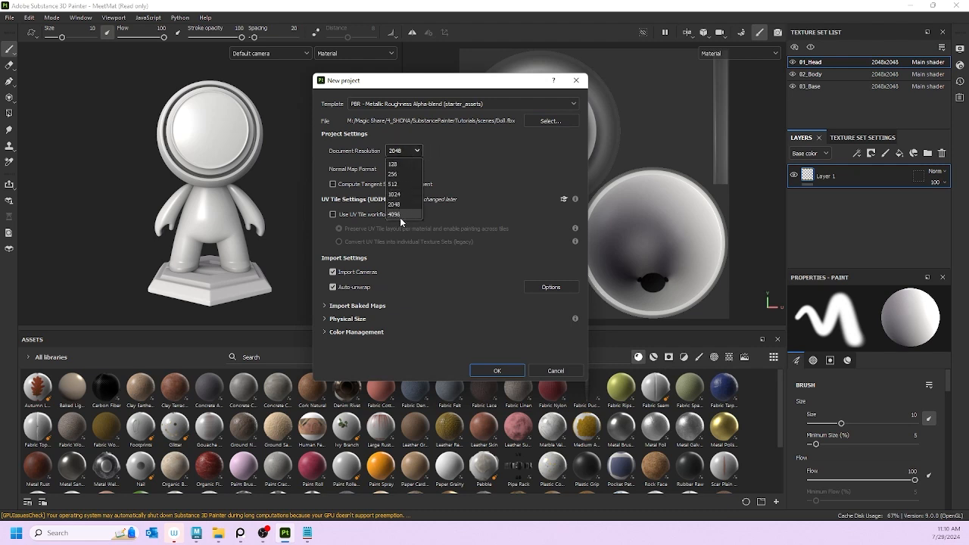
pyautogui.click(400, 205)
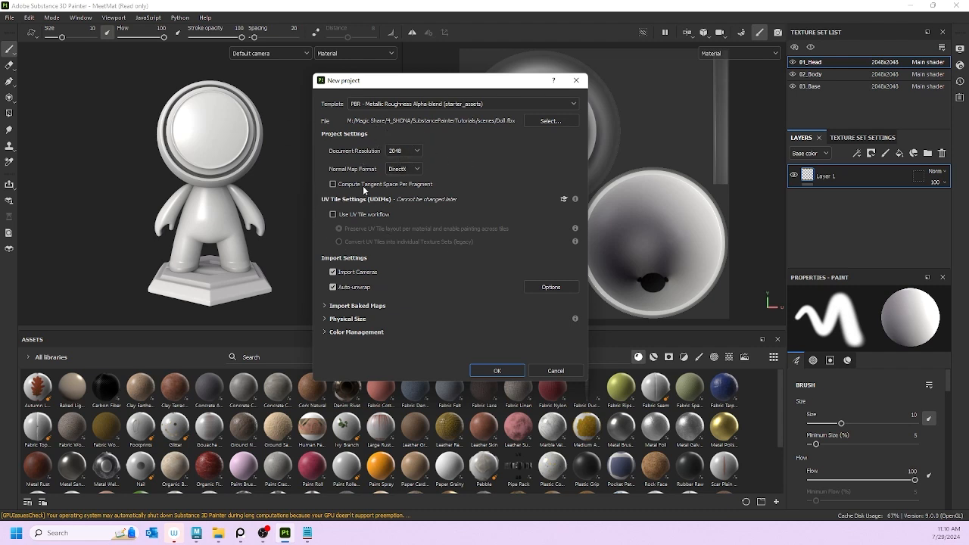
# - Enable the UV Tile workflow with tiles converted into individual Texture Sets (legacy), and disable Import Cameras and Auto-unwrap
pyautogui.click(334, 214)
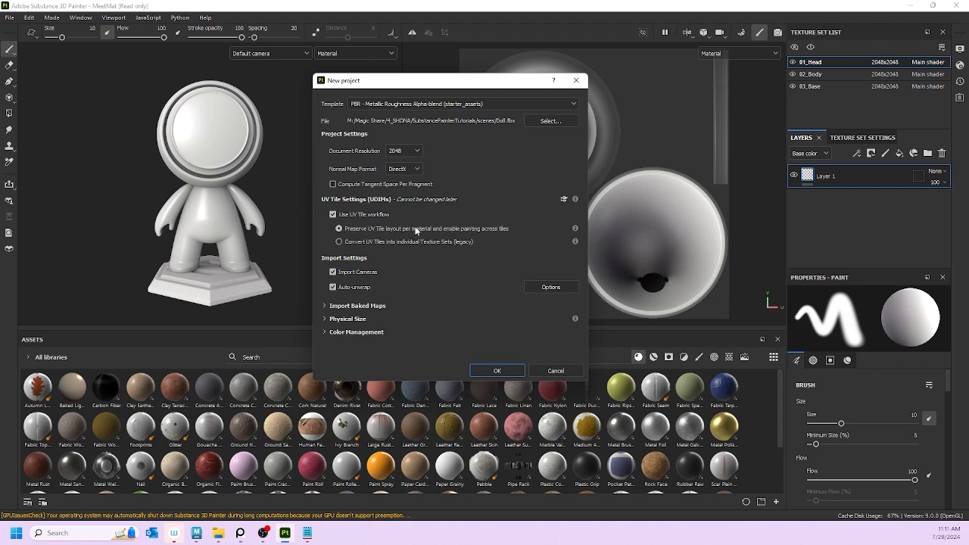
pyautogui.click(340, 242)
pyautogui.click(333, 272)
pyautogui.click(333, 287)
# - Review the Import Baked Maps, Physical Size and Color Management settings of the new project
pyautogui.click(325, 306)
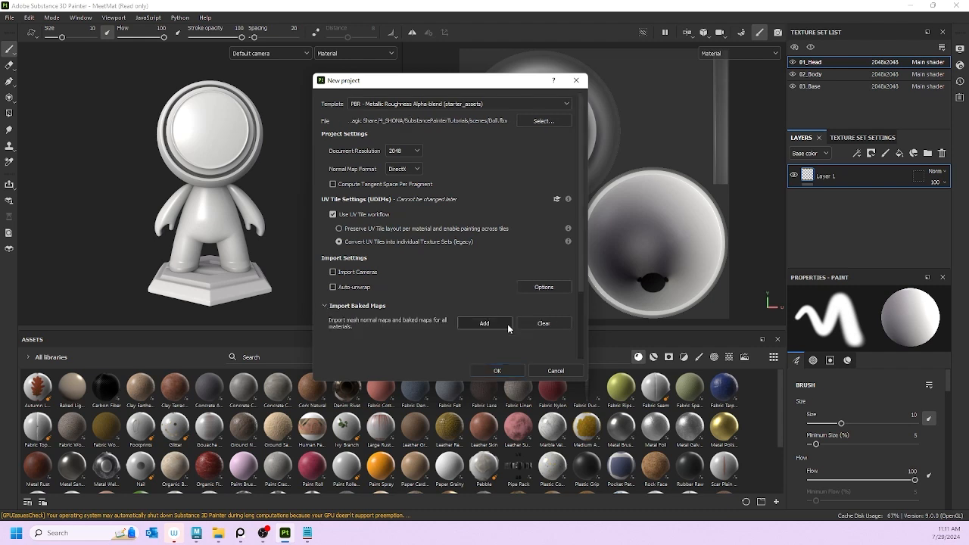
pyautogui.click(326, 306)
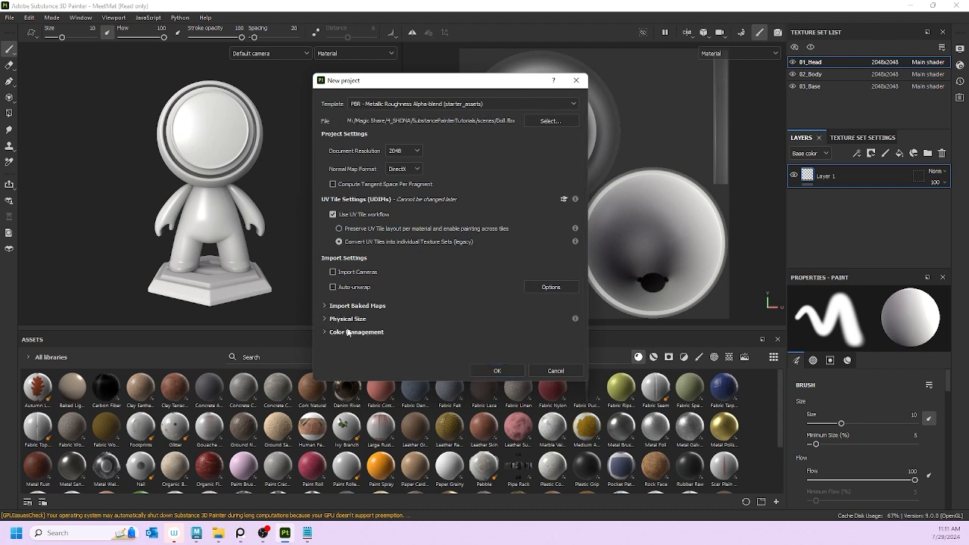
pyautogui.click(326, 319)
pyautogui.scroll(-1, 374, 335)
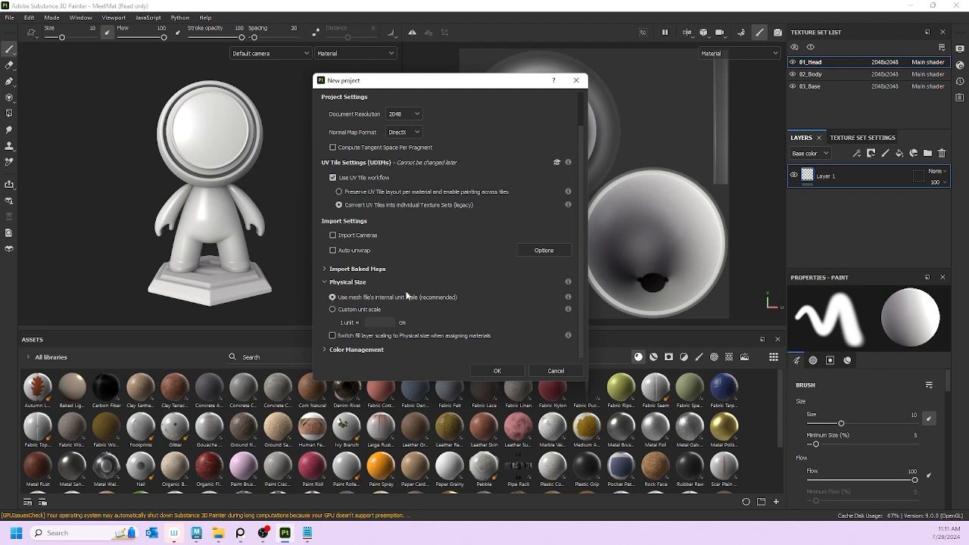
pyautogui.click(325, 282)
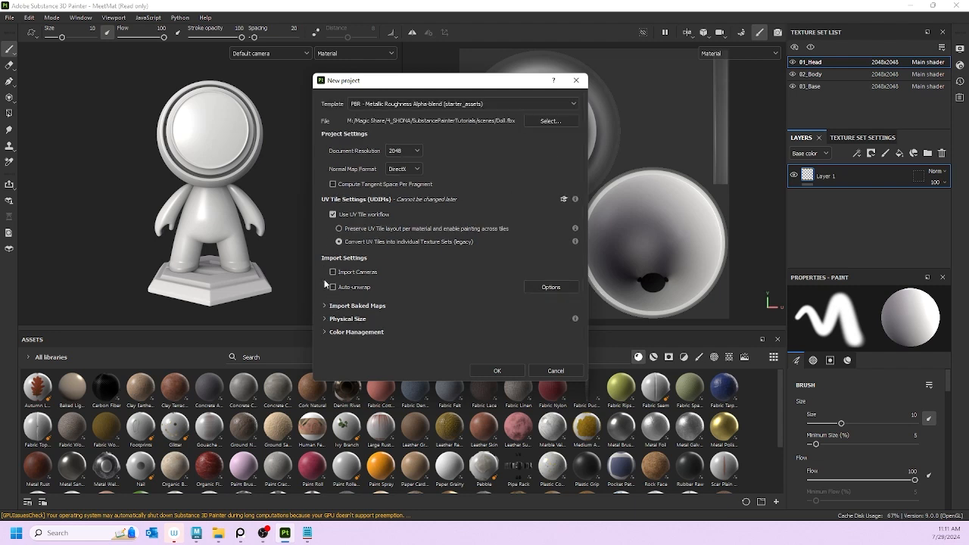
pyautogui.click(325, 332)
pyautogui.scroll(-2, 352, 311)
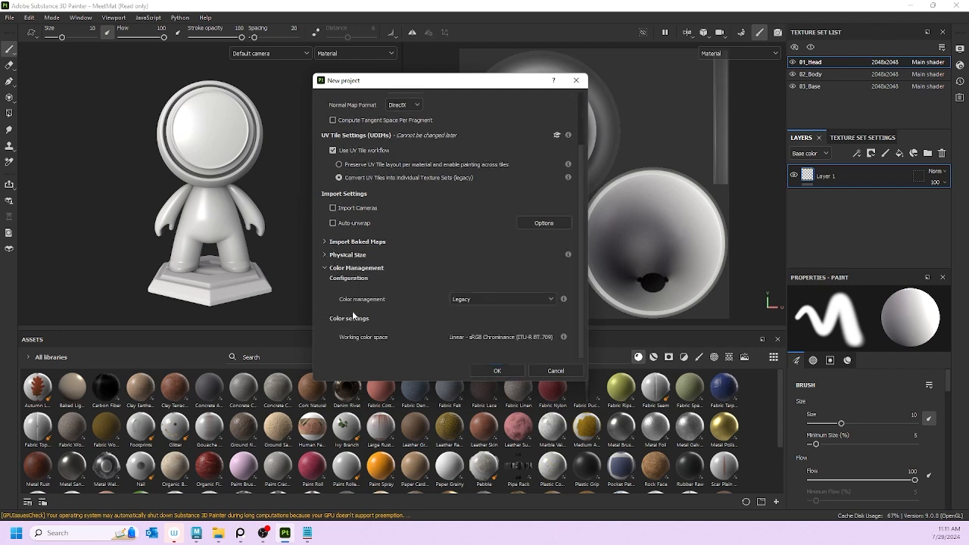
pyautogui.click(324, 269)
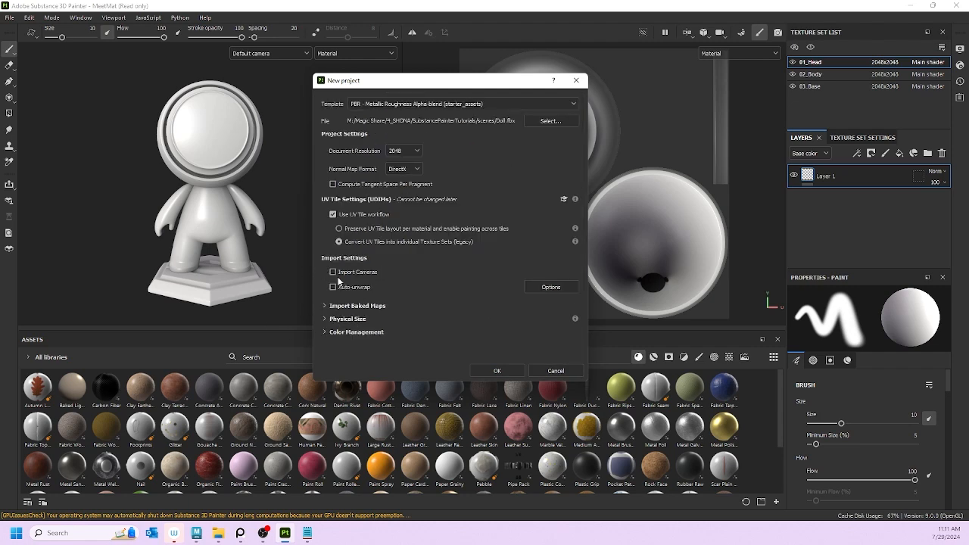
# - Create the new project from the Doll mesh with the chosen settings
pyautogui.click(497, 371)
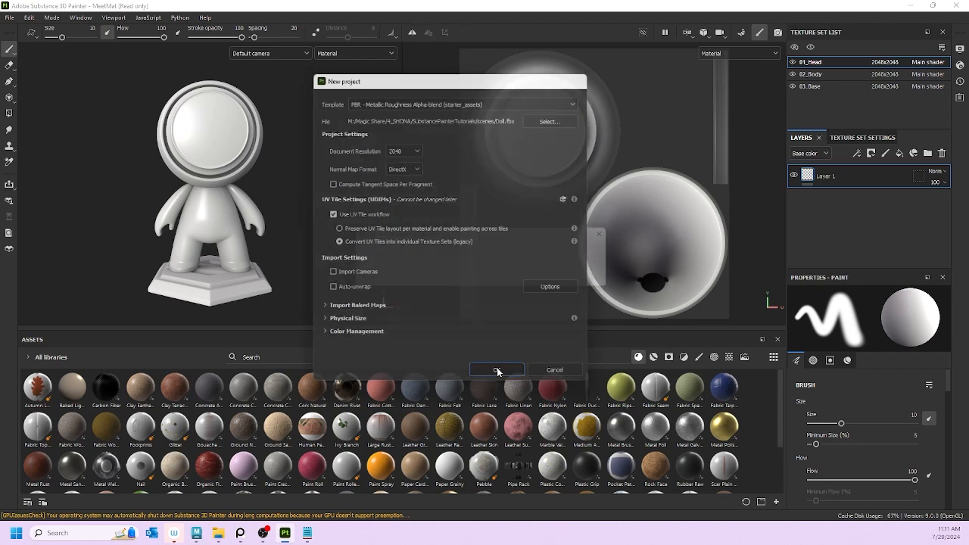
pyautogui.click(449, 280)
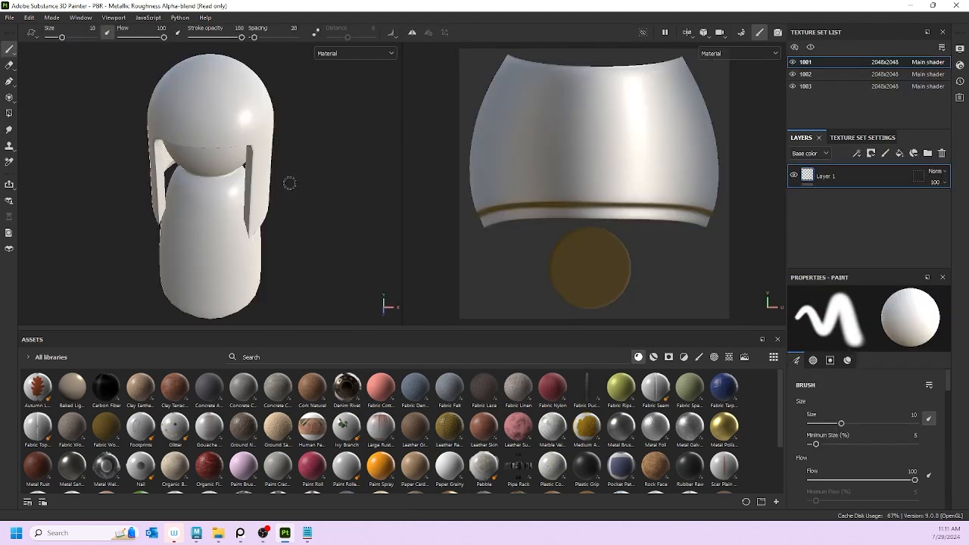
# - Toggle the visibility of texture sets 1001 and 1002 to identify their parts, and hide texture set 1003
pyautogui.keyDown('alt'); pyautogui.moveTo(306, 183); pyautogui.dragTo(159, 136); pyautogui.keyUp('alt')
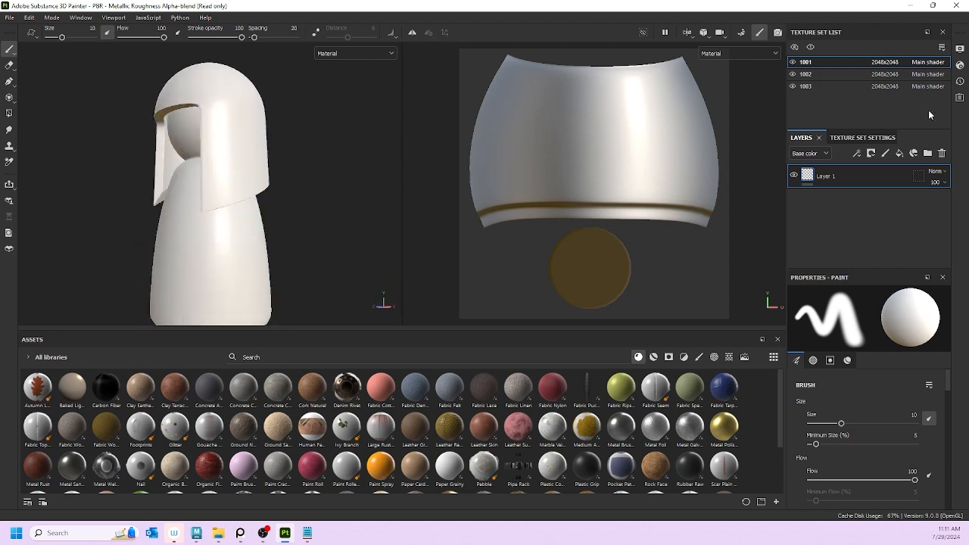
pyautogui.click(792, 63)
pyautogui.click(791, 63)
pyautogui.click(792, 74)
pyautogui.click(792, 74)
pyautogui.click(792, 86)
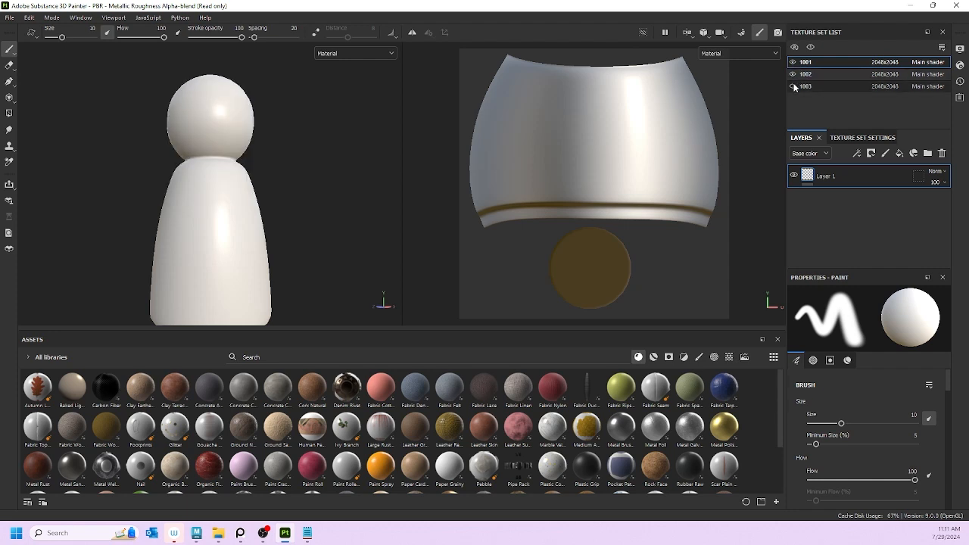
# - Examine the doll's head and body from several angles and distances in the 3D view
pyautogui.moveTo(225, 184)
pyautogui.keyDown('alt'); pyautogui.mouseDown()
pyautogui.moveTo(329, 190)
pyautogui.moveTo(225, 190)
pyautogui.moveTo(261, 224)
pyautogui.moveTo(432, 197)
pyautogui.moveTo(264, 189)
pyautogui.moveTo(318, 154)
pyautogui.moveTo(305, 184)
pyautogui.mouseUp(); pyautogui.keyUp('alt')
pyautogui.keyDown('alt'); pyautogui.moveTo(301, 182); pyautogui.dragTo(259, 181, button='middle'); pyautogui.keyUp('alt')
pyautogui.keyDown('alt'); pyautogui.moveTo(256, 169); pyautogui.dragTo(221, 104, button='right'); pyautogui.keyUp('alt')
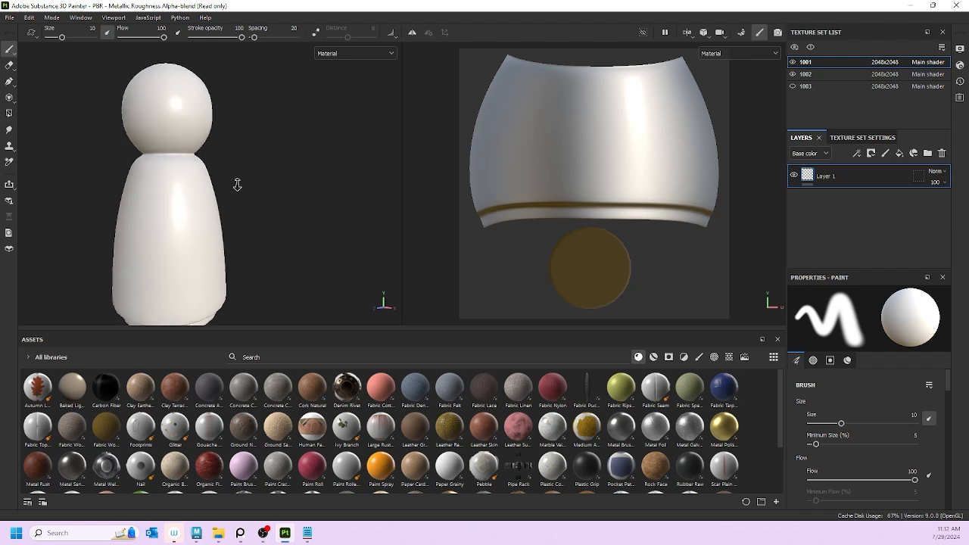
pyautogui.keyDown('alt'); pyautogui.moveTo(237, 185); pyautogui.dragTo(190, 123, button='right'); pyautogui.keyUp('alt')
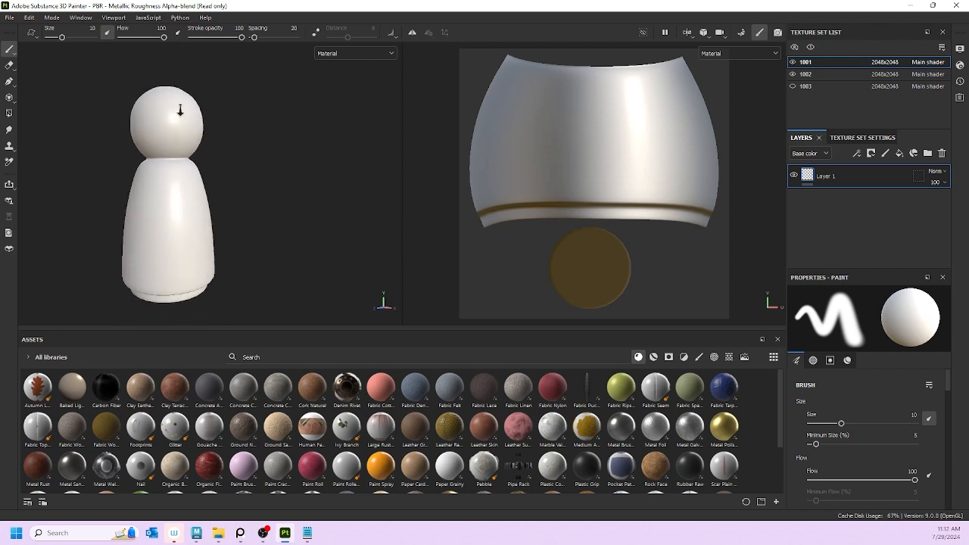
pyautogui.keyDown('alt'); pyautogui.moveTo(245, 228); pyautogui.dragTo(165, 167, button='right'); pyautogui.keyUp('alt')
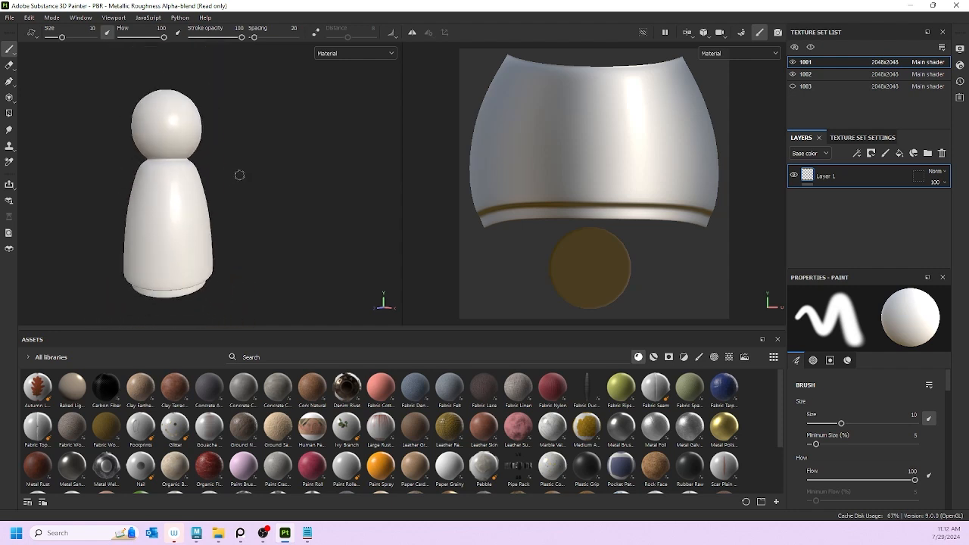
pyautogui.keyDown('alt'); pyautogui.moveTo(239, 175); pyautogui.dragTo(161, 89, button='right'); pyautogui.keyUp('alt')
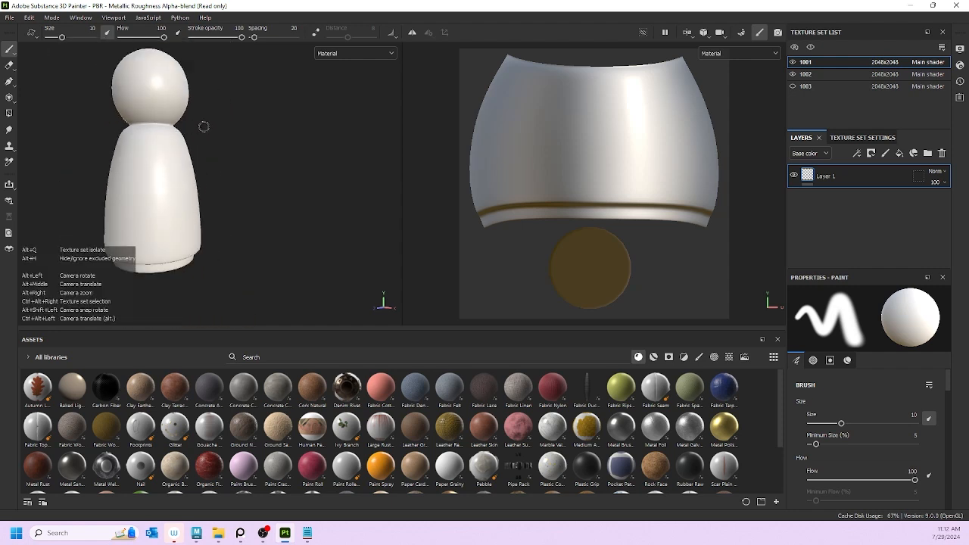
pyautogui.keyDown('alt'); pyautogui.moveTo(197, 124); pyautogui.dragTo(242, 159, button='middle'); pyautogui.keyUp('alt')
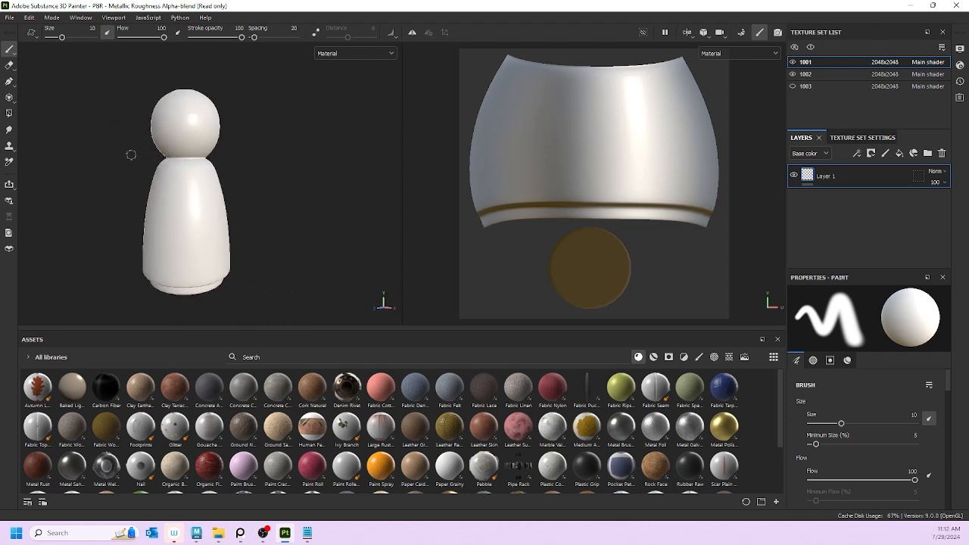
pyautogui.moveTo(131, 155)
pyautogui.keyDown('alt'); pyautogui.mouseDown()
pyautogui.moveTo(249, 169)
pyautogui.moveTo(89, 156)
pyautogui.moveTo(208, 159)
pyautogui.moveTo(318, 171)
pyautogui.moveTo(326, 181)
pyautogui.moveTo(138, 202)
pyautogui.moveTo(472, 212)
pyautogui.moveTo(169, 156)
pyautogui.moveTo(210, 147)
pyautogui.moveTo(248, 197)
pyautogui.moveTo(171, 131)
pyautogui.moveTo(266, 119)
pyautogui.moveTo(273, 141)
pyautogui.mouseUp(); pyautogui.keyUp('alt')
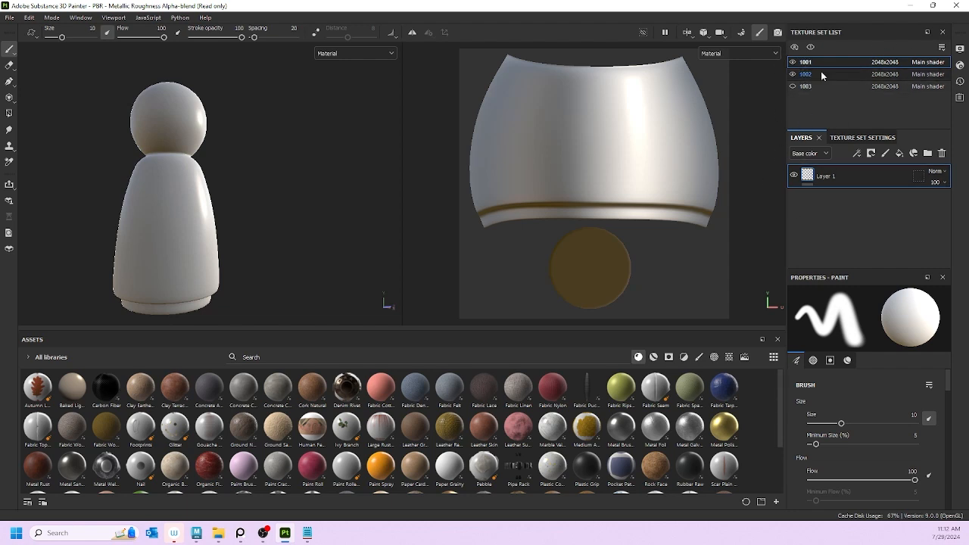
# - Check which part texture set 1001 covers, rename it as body, and select texture set 1002
pyautogui.click(793, 63)
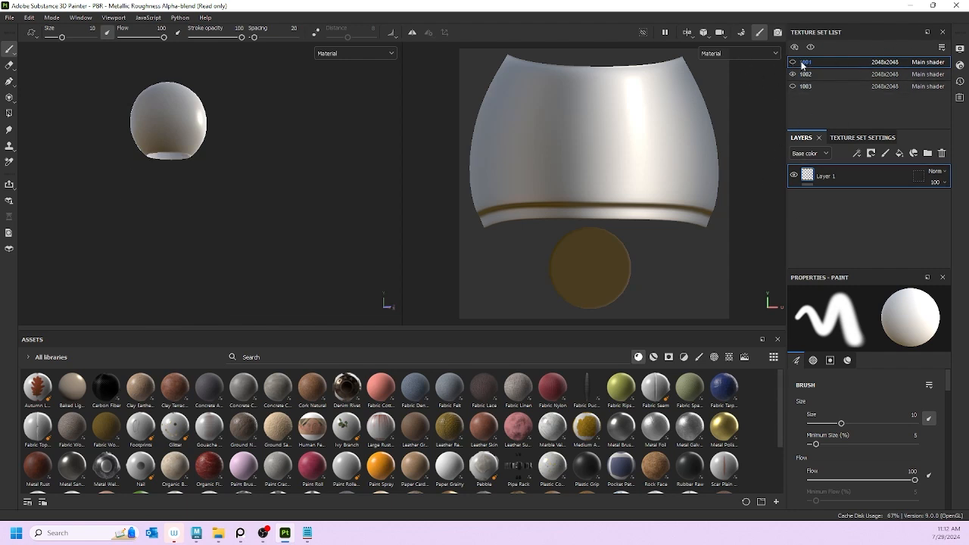
pyautogui.click(792, 63)
pyautogui.doubleClick(804, 63)
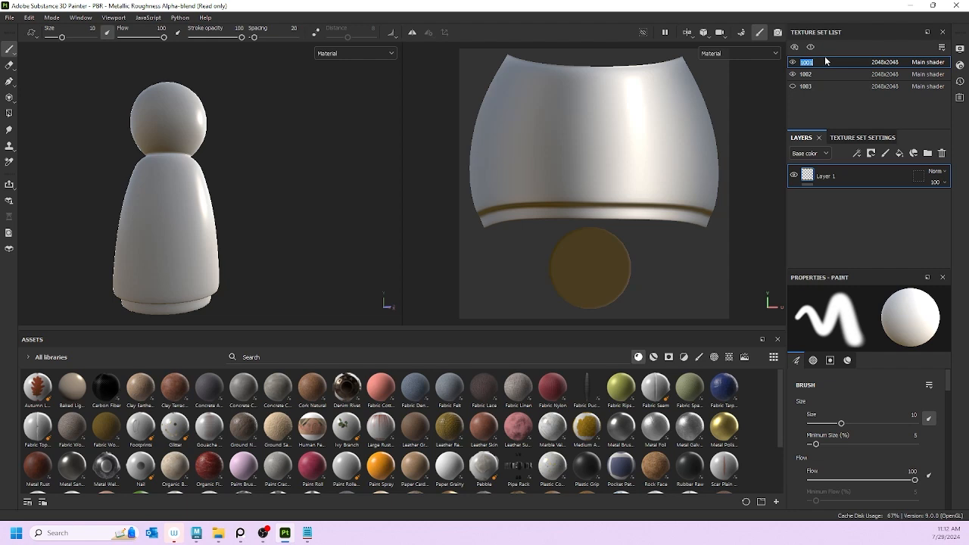
pyautogui.write('vody')
pyautogui.press('Delete')
pyautogui.write('body')
pyautogui.click(801, 75)
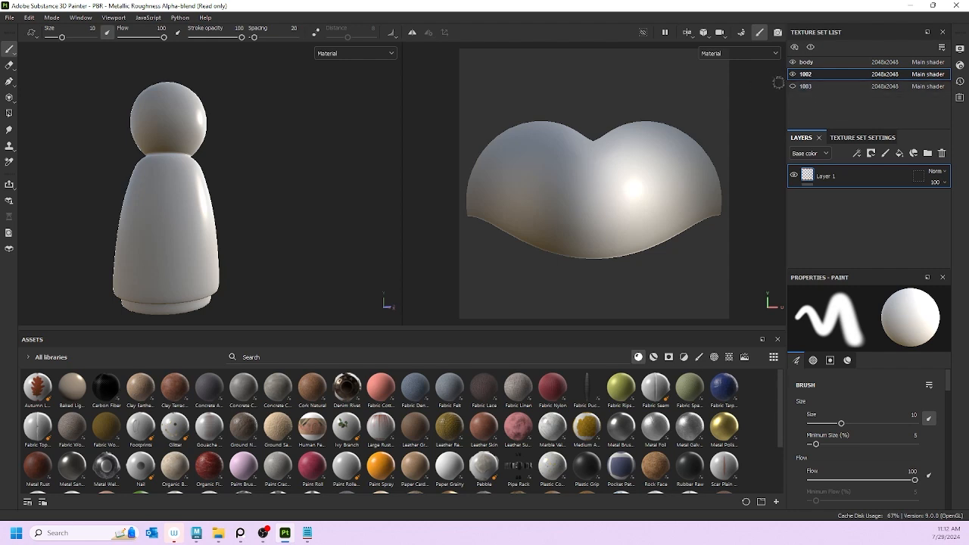
# - Toggle the visibility of texture set 1002 to check its part, and rename it as head
pyautogui.click(792, 74)
pyautogui.click(792, 74)
pyautogui.doubleClick(806, 74)
pyautogui.write('head')
# - Make texture set 1003 visible again and rename it as hair
pyautogui.doubleClick(804, 87)
pyautogui.click(793, 86)
pyautogui.doubleClick(807, 86)
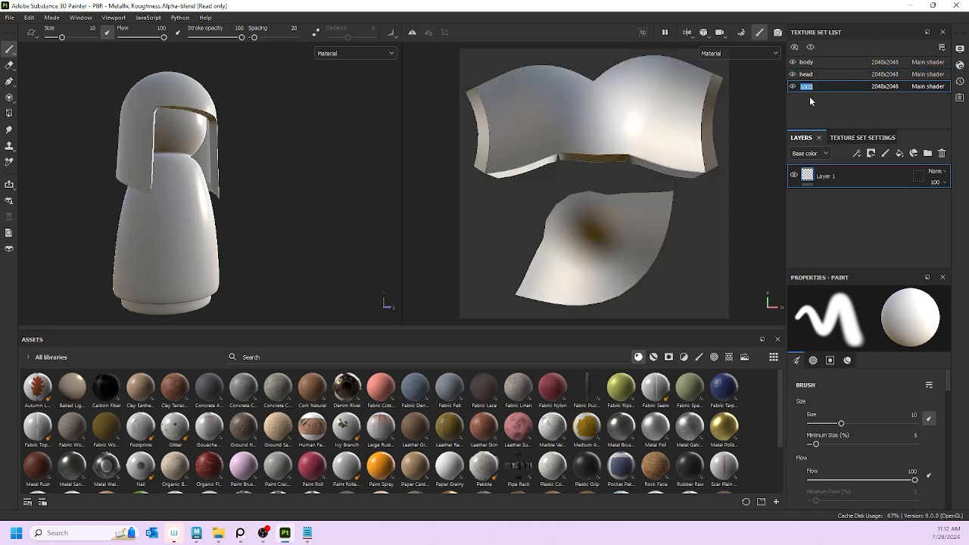
pyautogui.write('hair')
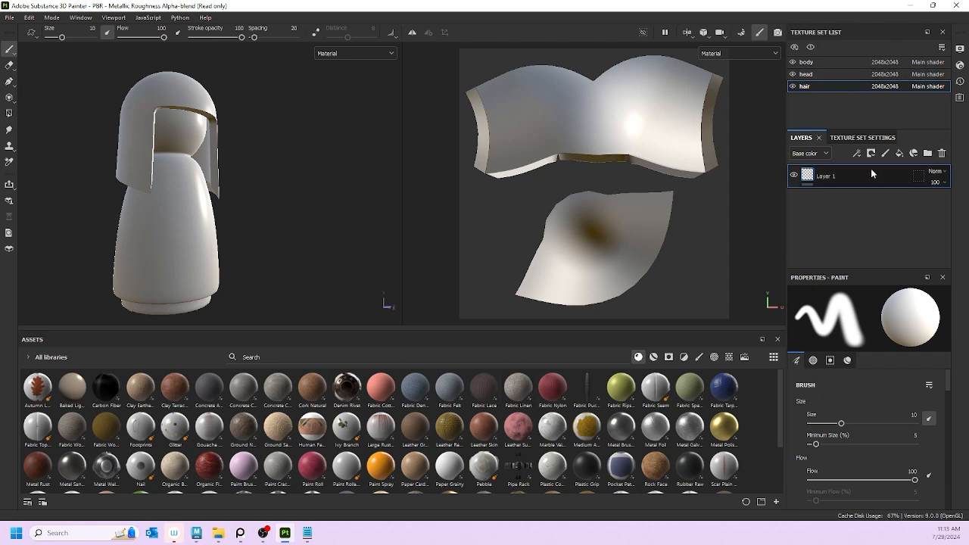
# - Open the hair texture set's settings, give them more height, and go through the channels to the mesh maps section
pyautogui.click(854, 138)
pyautogui.scroll(-5, 877, 216)
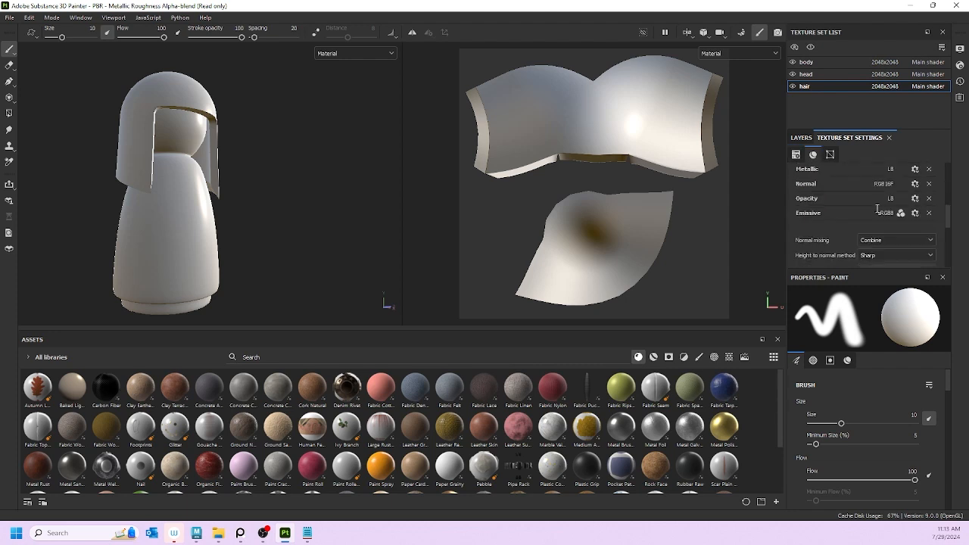
pyautogui.scroll(3, 875, 213)
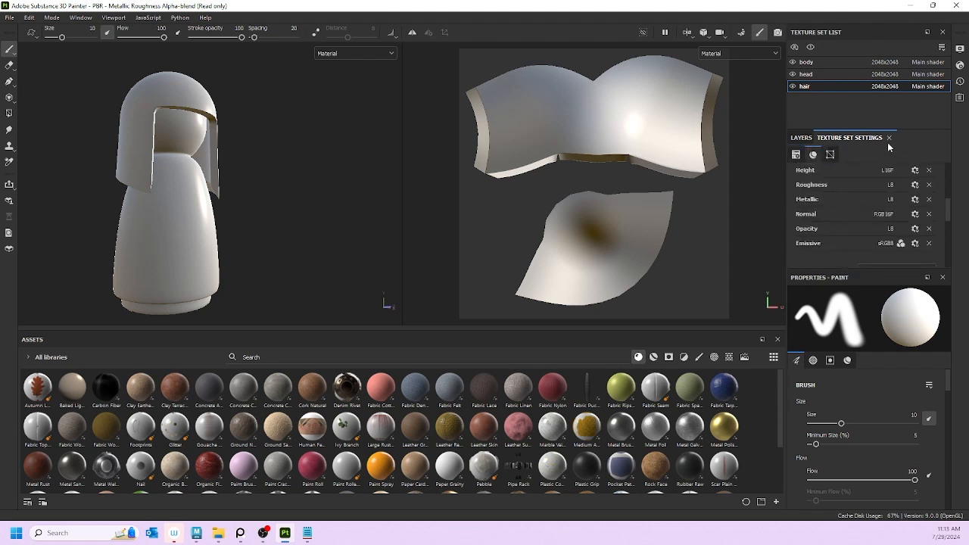
pyautogui.moveTo(909, 130); pyautogui.dragTo(904, 92)
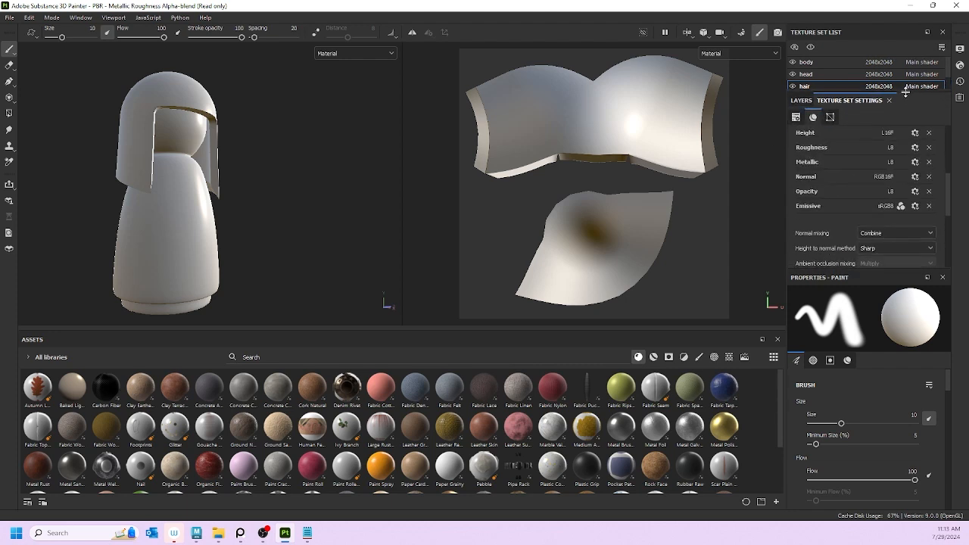
pyautogui.scroll(-5, 821, 166)
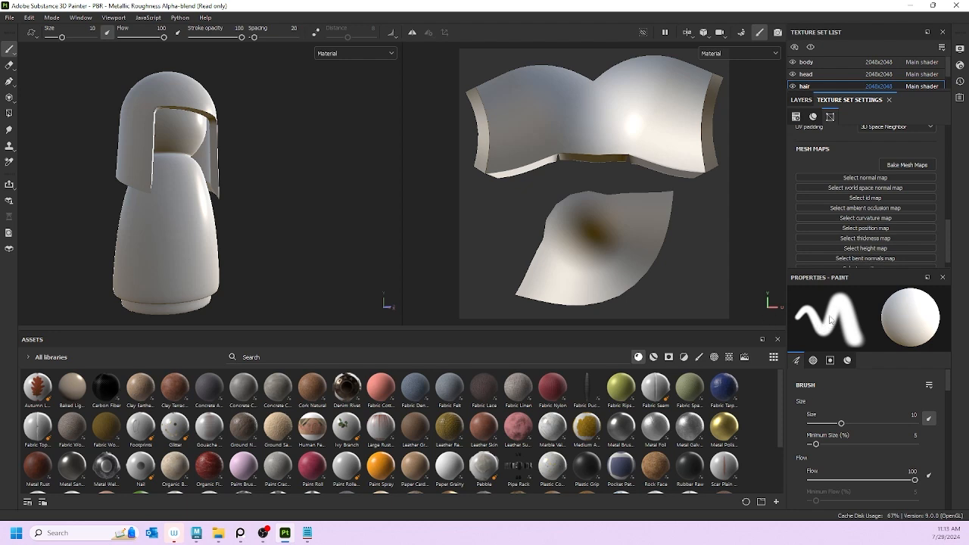
# - Enlarge the paint properties area and review the brush settings and the available brush alphas
pyautogui.click(866, 267)
pyautogui.click(811, 272)
pyautogui.moveTo(855, 273); pyautogui.dragTo(867, 87)
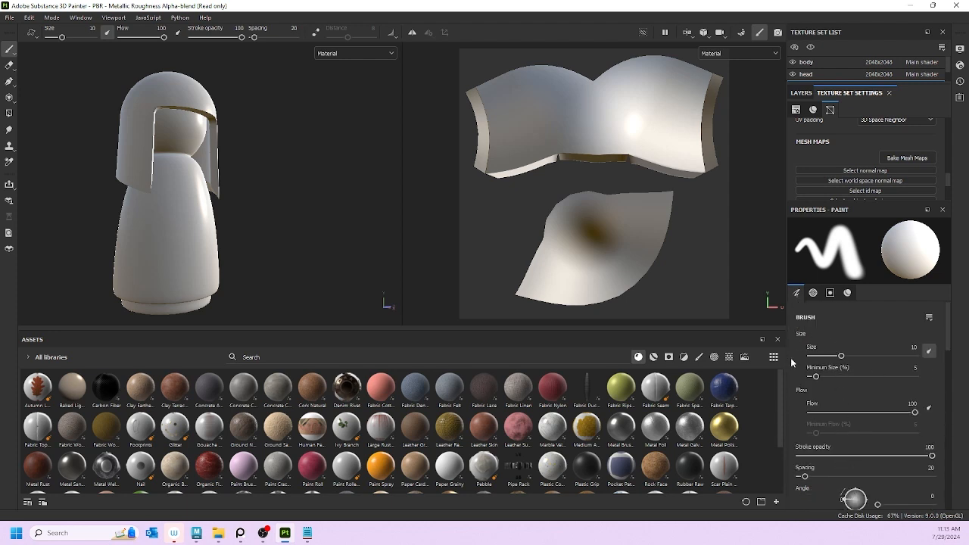
pyautogui.scroll(-2, 826, 421)
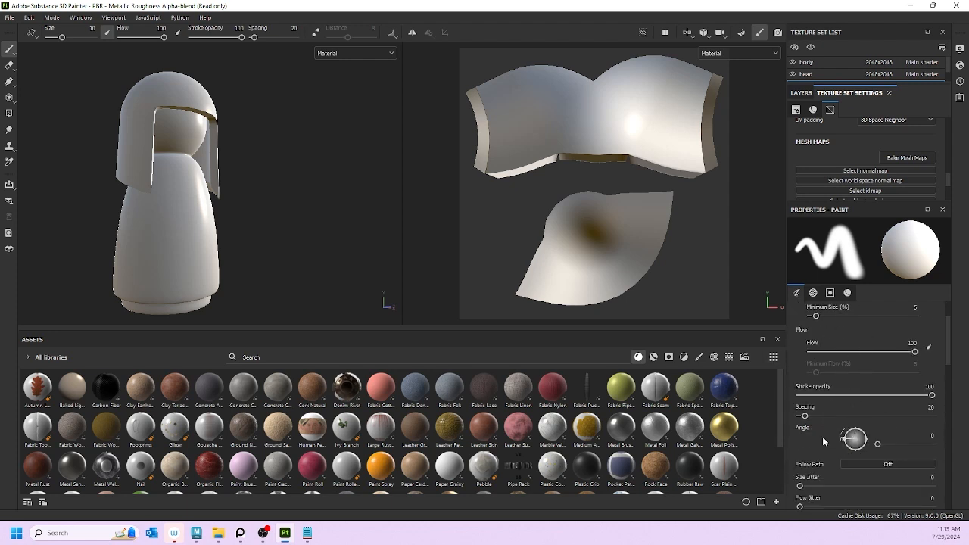
pyautogui.scroll(-2, 823, 436)
pyautogui.scroll(-2, 801, 428)
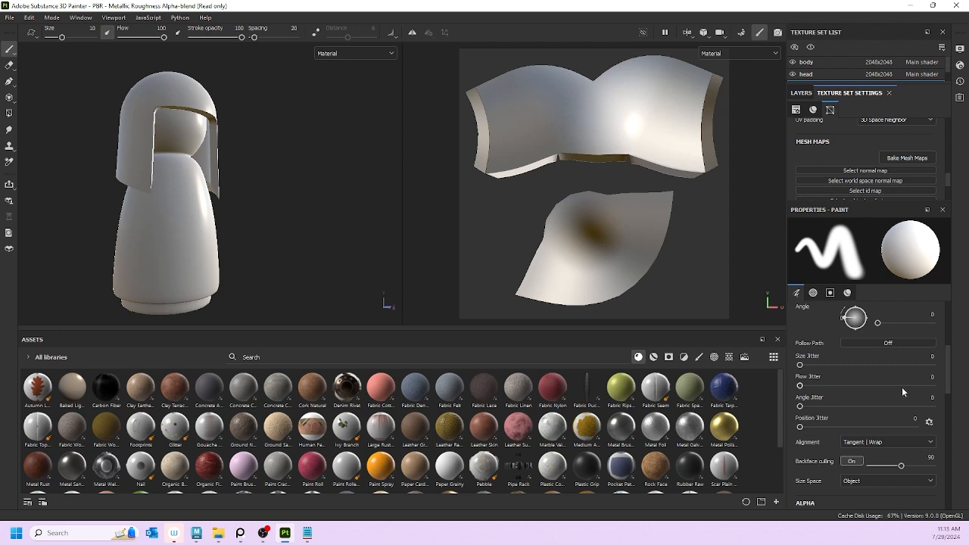
pyautogui.scroll(-5, 870, 363)
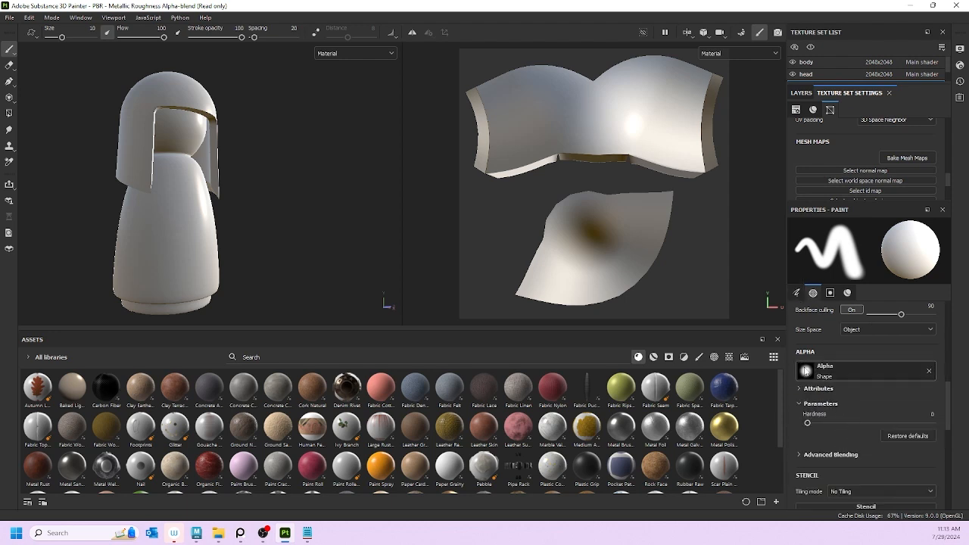
pyautogui.scroll(5, 836, 376)
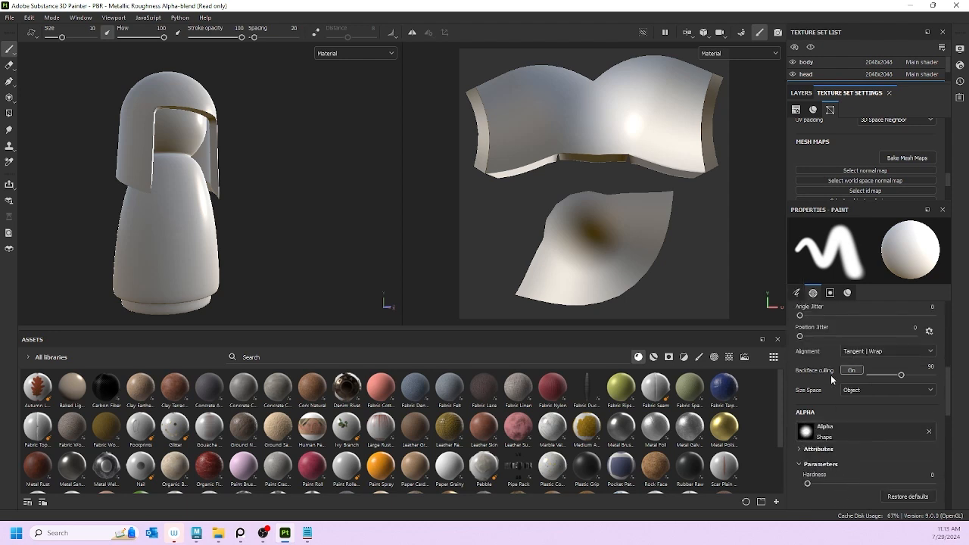
pyautogui.scroll(-6, 831, 375)
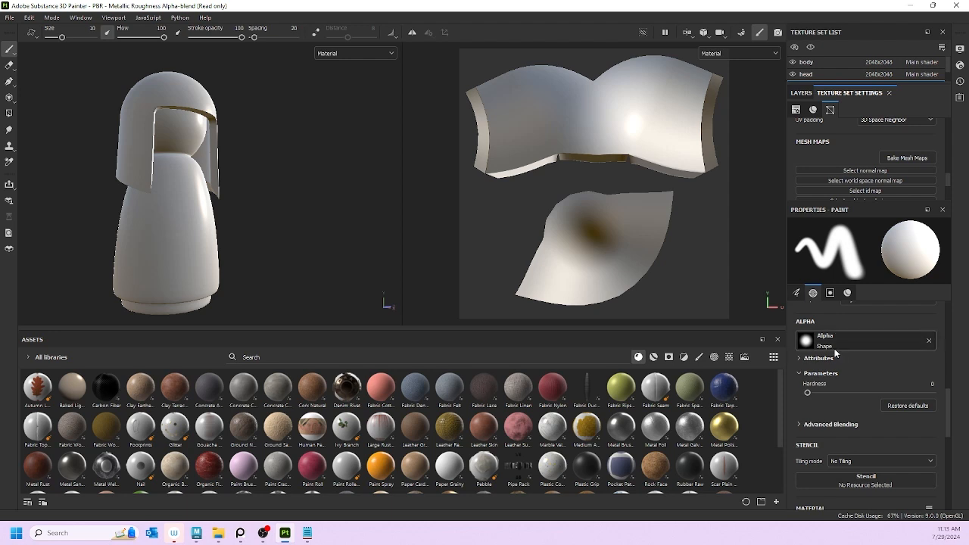
pyautogui.click(801, 342)
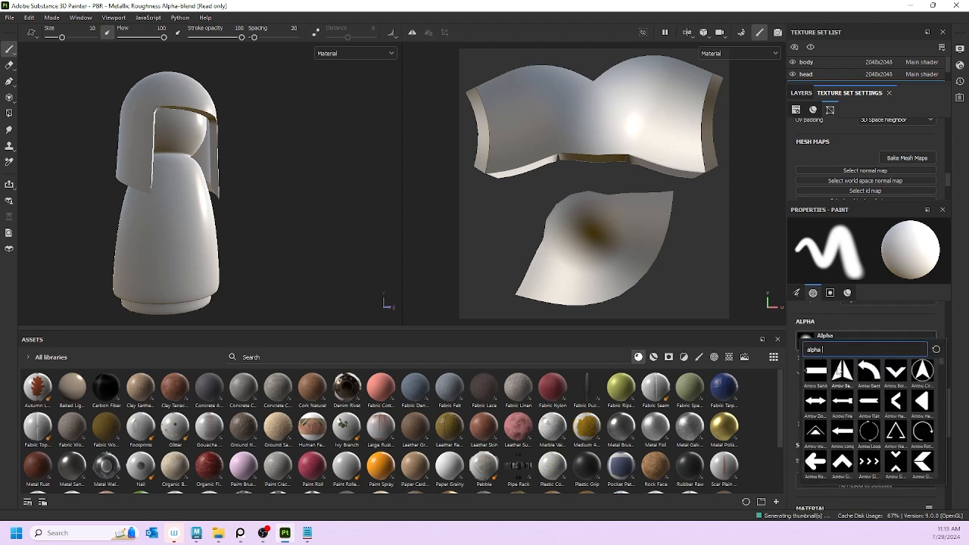
pyautogui.click(848, 316)
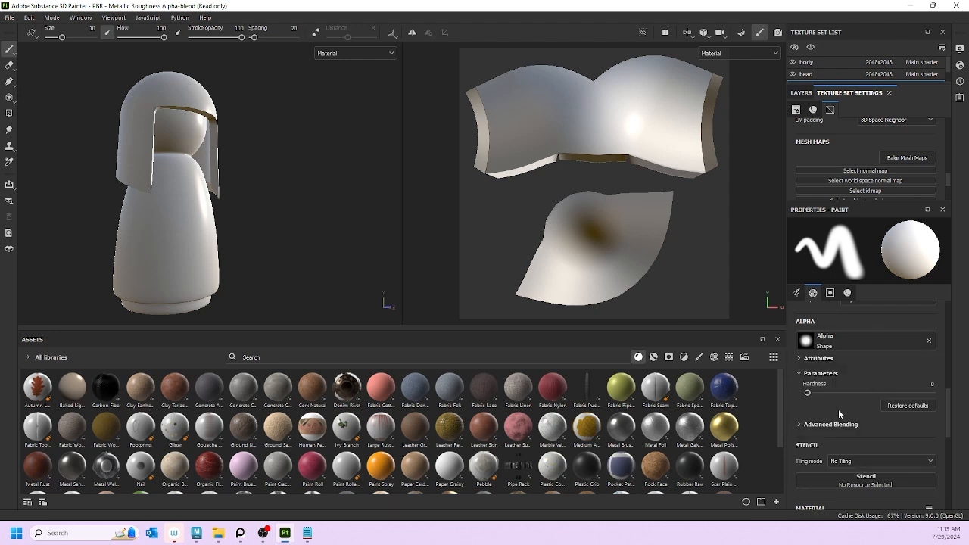
# - Review the brush's alpha hardness, stencil and material settings, including base color, metallic, roughness, normal and height
pyautogui.scroll(-1, 838, 409)
pyautogui.moveTo(808, 362)
pyautogui.mouseDown()
pyautogui.moveTo(898, 364)
pyautogui.moveTo(822, 362)
pyautogui.moveTo(865, 364)
pyautogui.mouseUp()
pyautogui.scroll(-5, 836, 369)
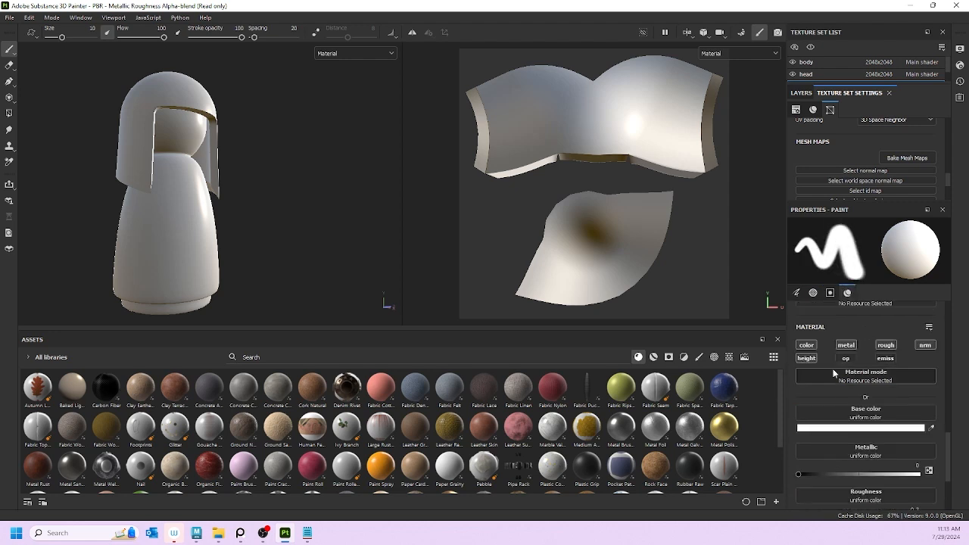
pyautogui.scroll(-4, 836, 378)
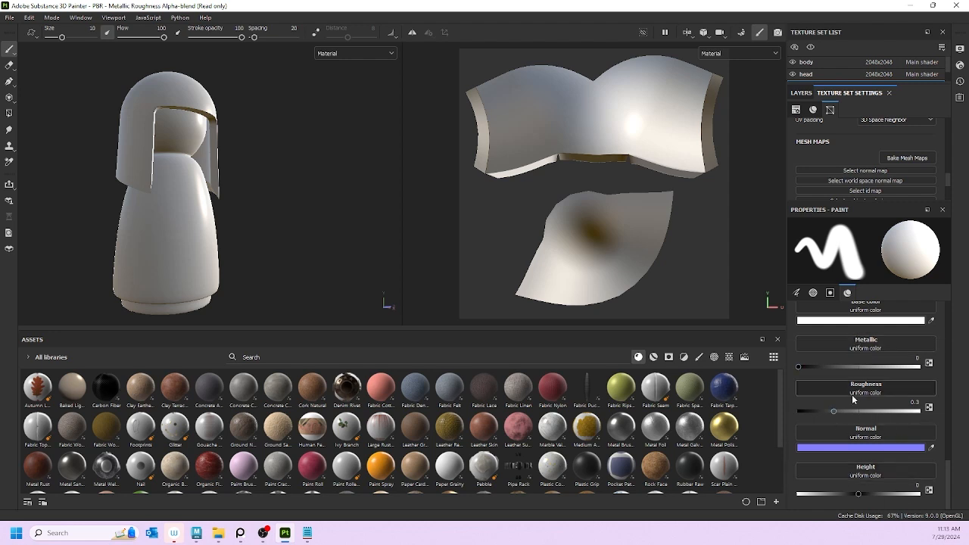
pyautogui.scroll(2, 847, 418)
pyautogui.scroll(1, 847, 418)
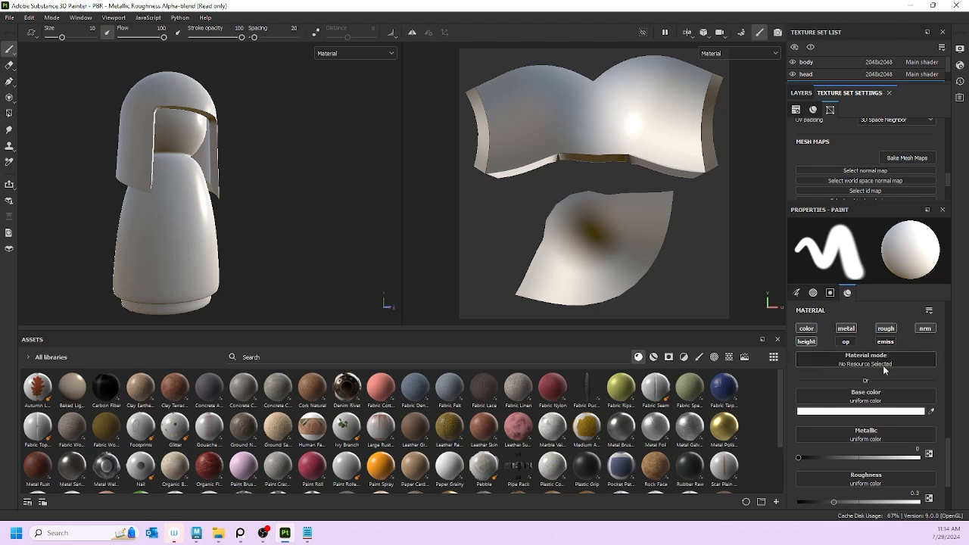
pyautogui.scroll(-3, 836, 392)
pyautogui.scroll(3, 835, 393)
pyautogui.scroll(-3, 835, 392)
pyautogui.scroll(10, 833, 388)
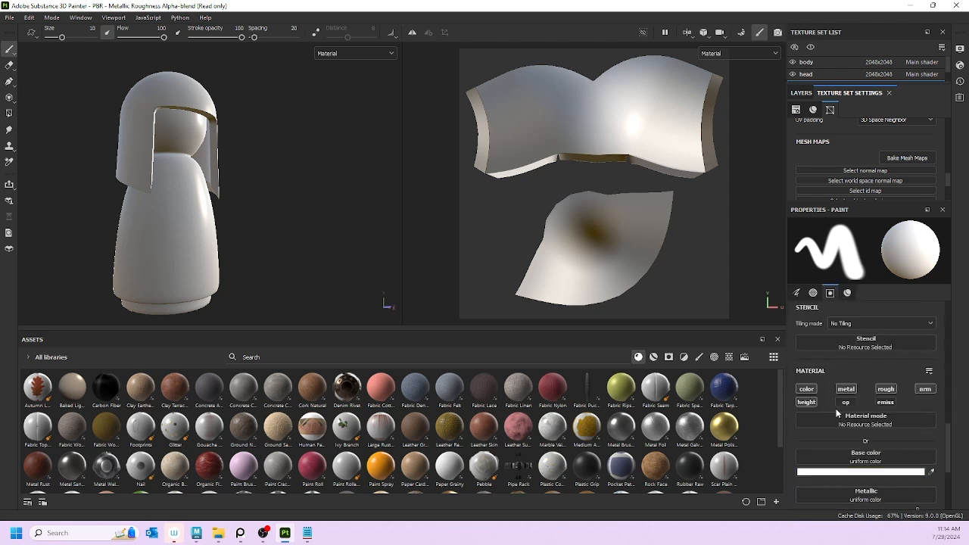
# - Shrink the paint properties area to reveal the full list of mesh maps in the texture set settings
pyautogui.click(868, 199)
pyautogui.click(818, 209)
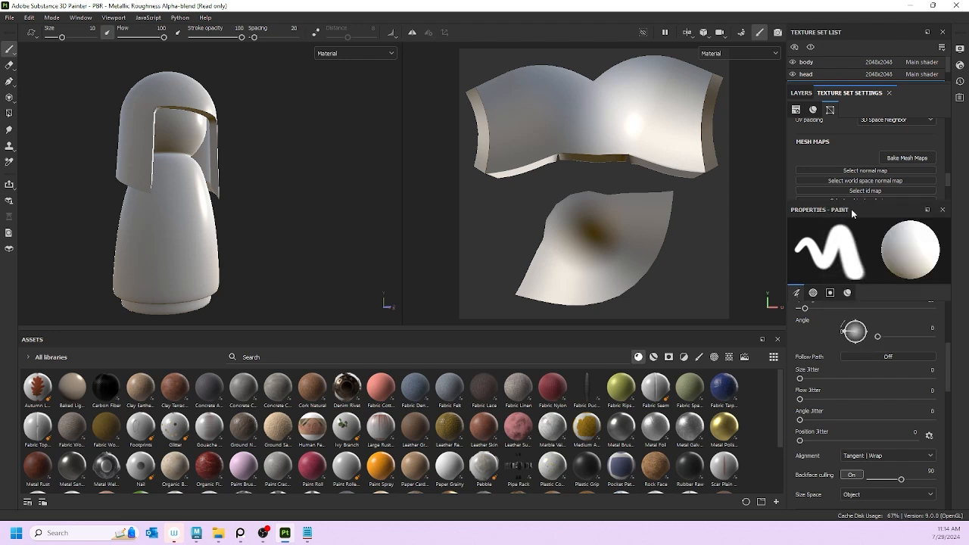
pyautogui.moveTo(867, 204); pyautogui.dragTo(862, 298)
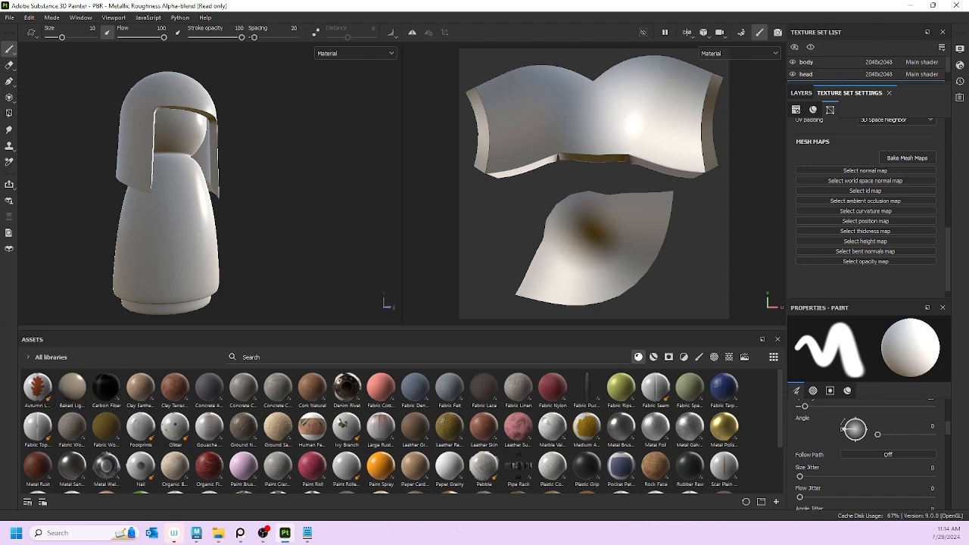
# - Browse the smart materials, smart masks and filters in the asset library, previewing filters such as Blur and Height To Normal
pyautogui.click(651, 357)
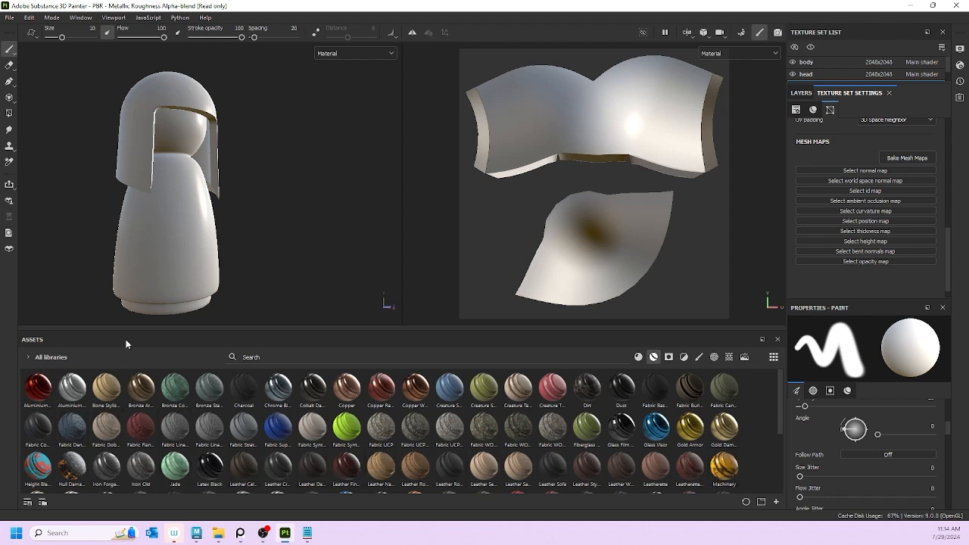
pyautogui.click(668, 357)
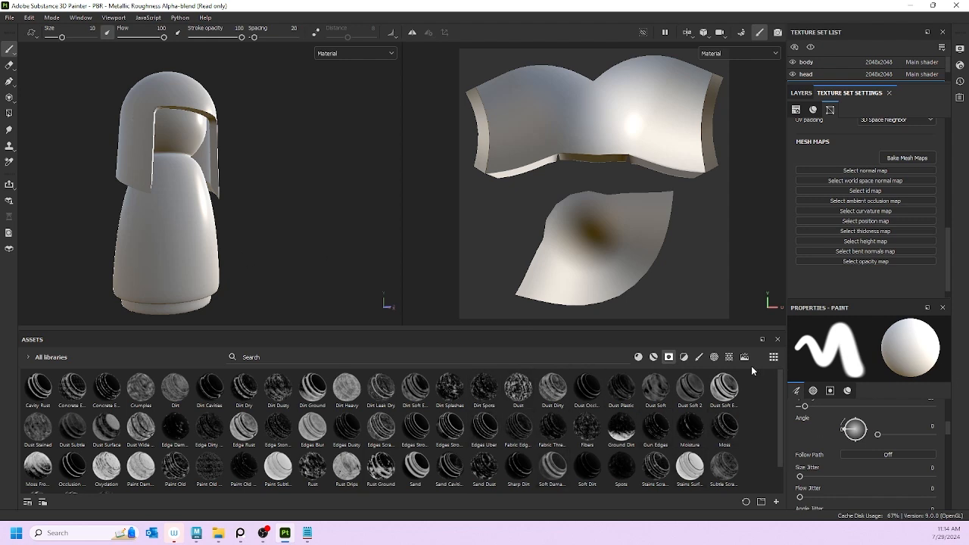
pyautogui.click(683, 357)
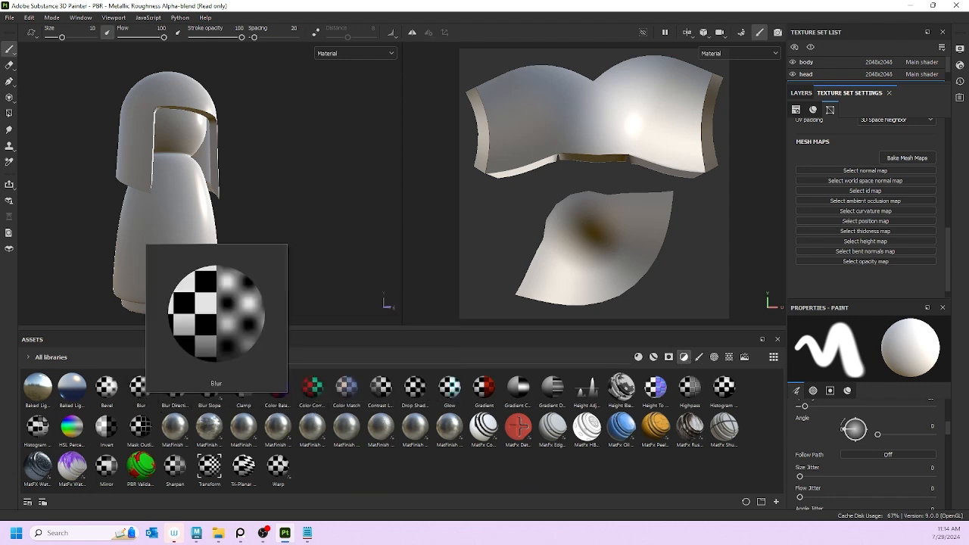
pyautogui.moveTo(144, 395)
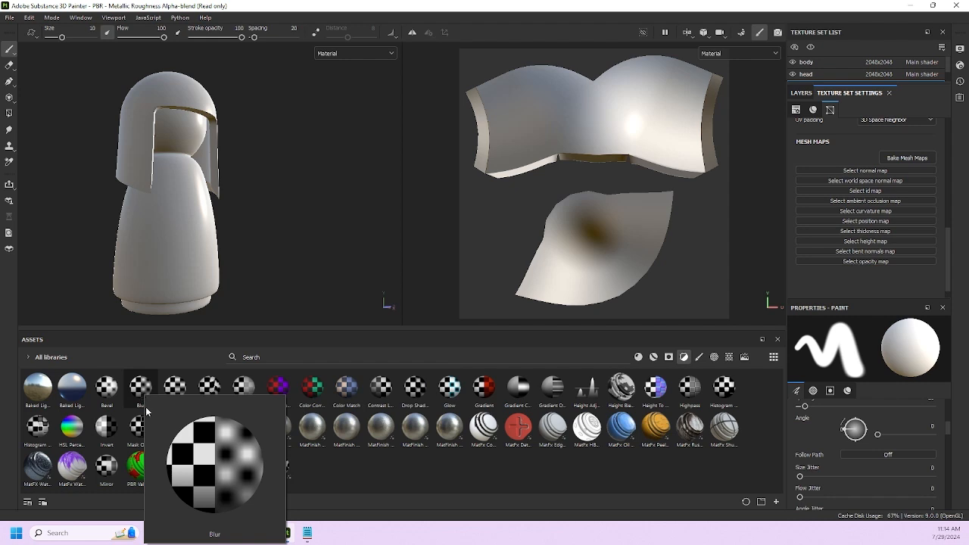
pyautogui.moveTo(657, 393)
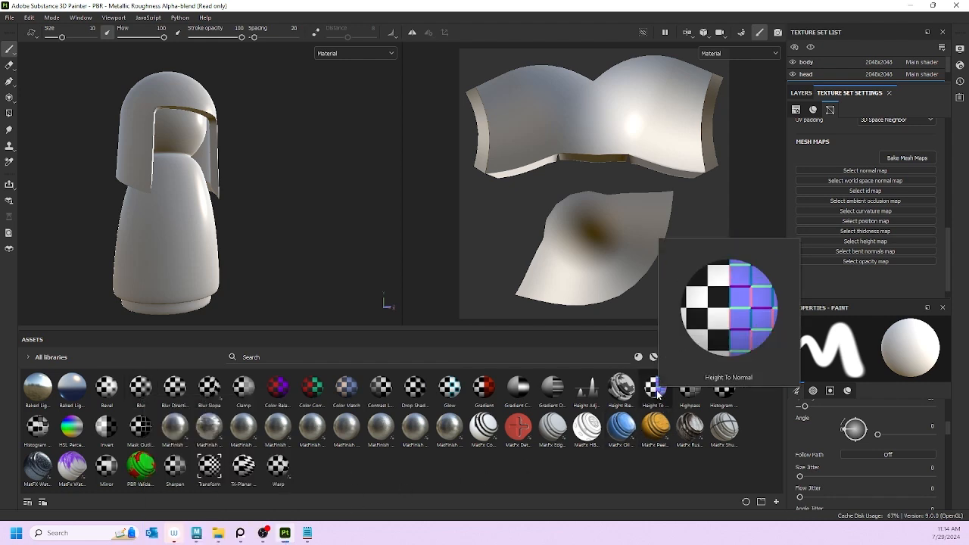
pyautogui.moveTo(617, 402)
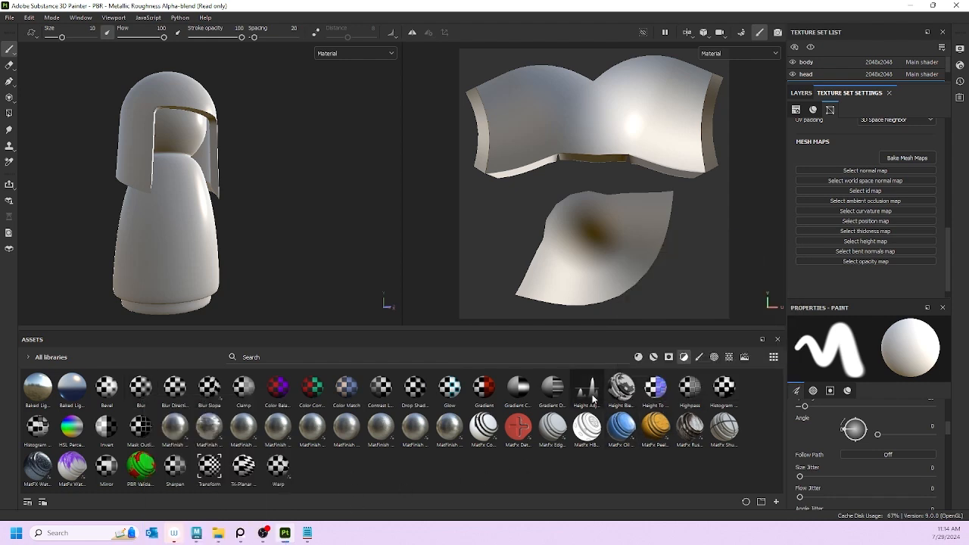
pyautogui.moveTo(312, 390)
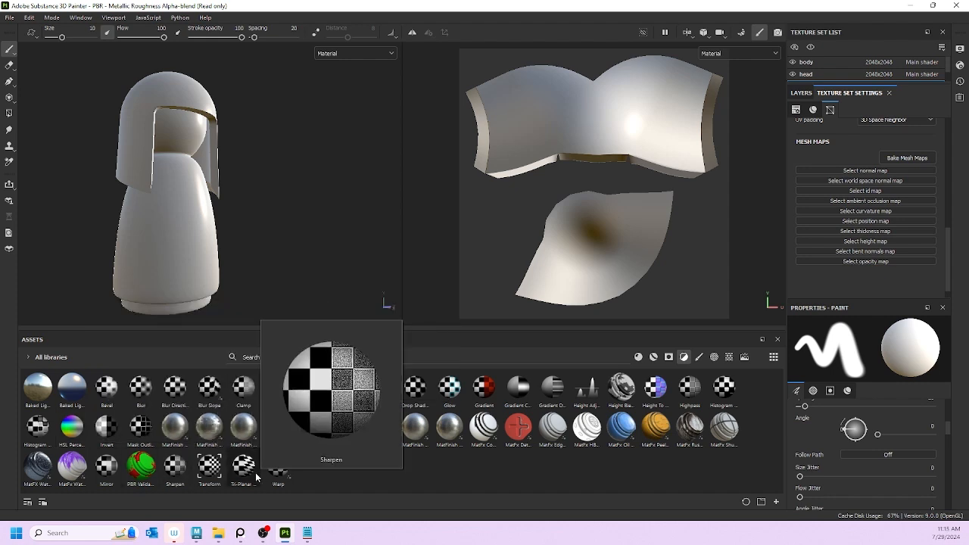
# - Browse the brush presets in the asset library, preview the Dragon Scales brush, and switch the display to alphas
pyautogui.click(699, 357)
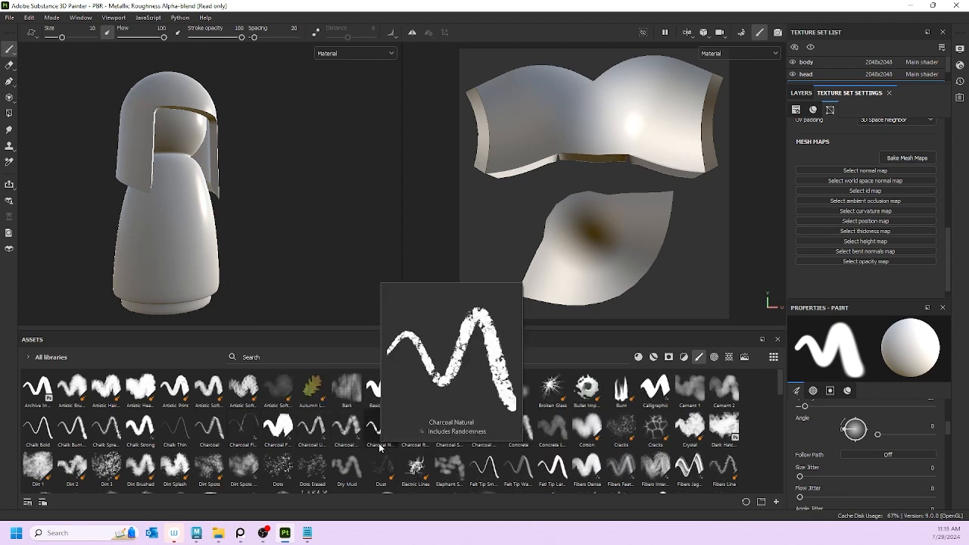
pyautogui.scroll(-5, 390, 469)
pyautogui.scroll(-5, 400, 479)
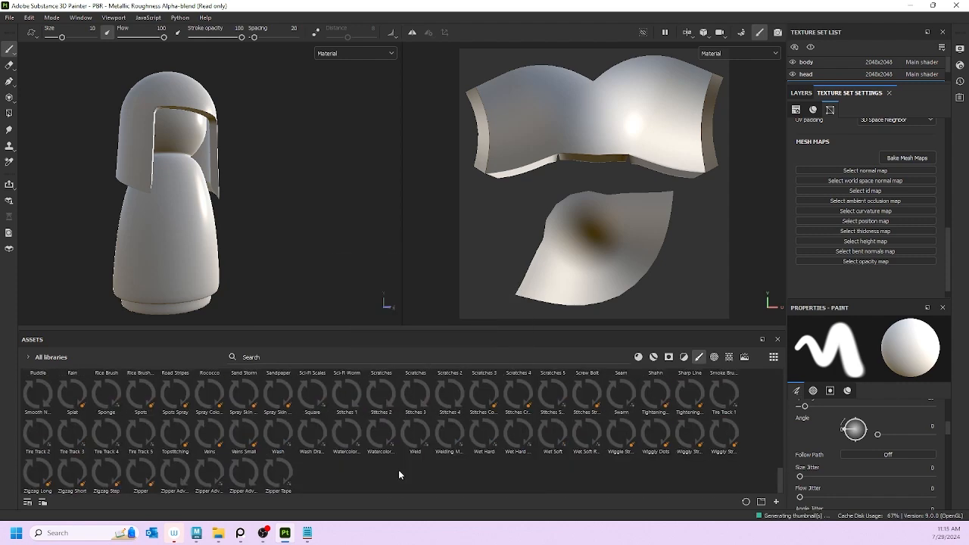
pyautogui.scroll(8, 397, 468)
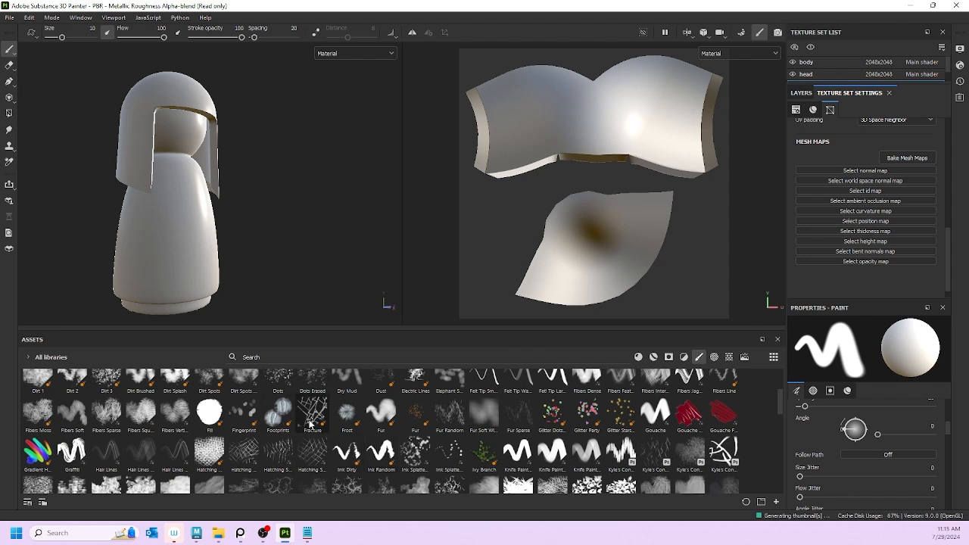
pyautogui.scroll(2, 310, 424)
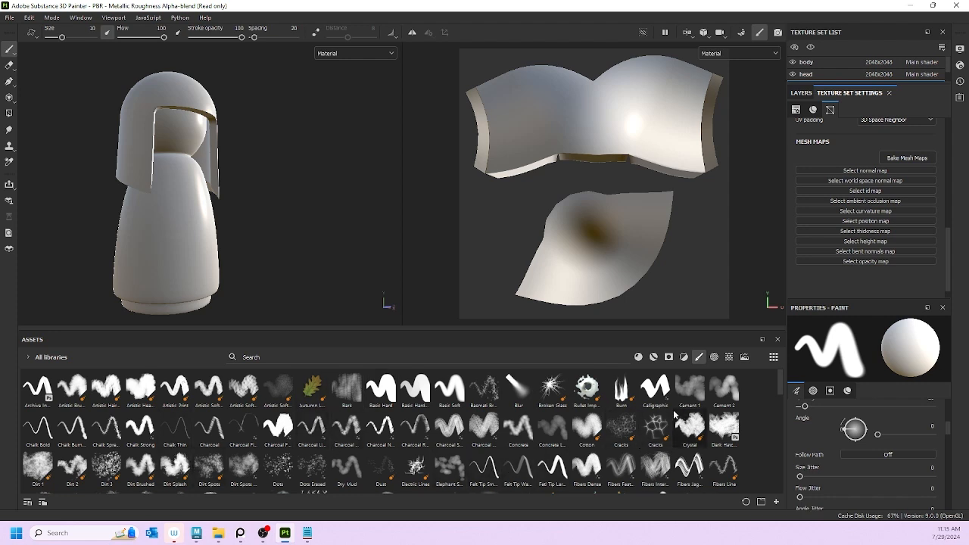
pyautogui.scroll(-3, 184, 416)
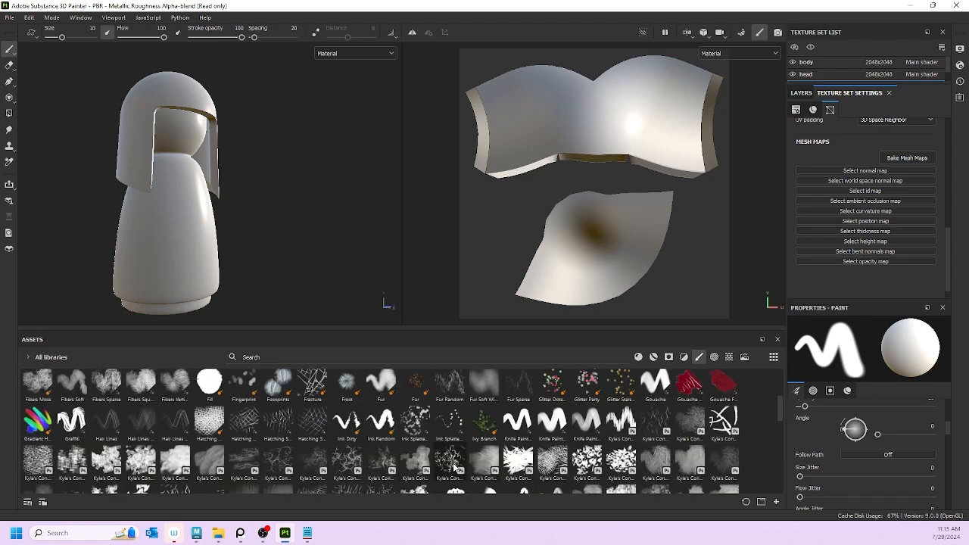
pyautogui.moveTo(449, 462)
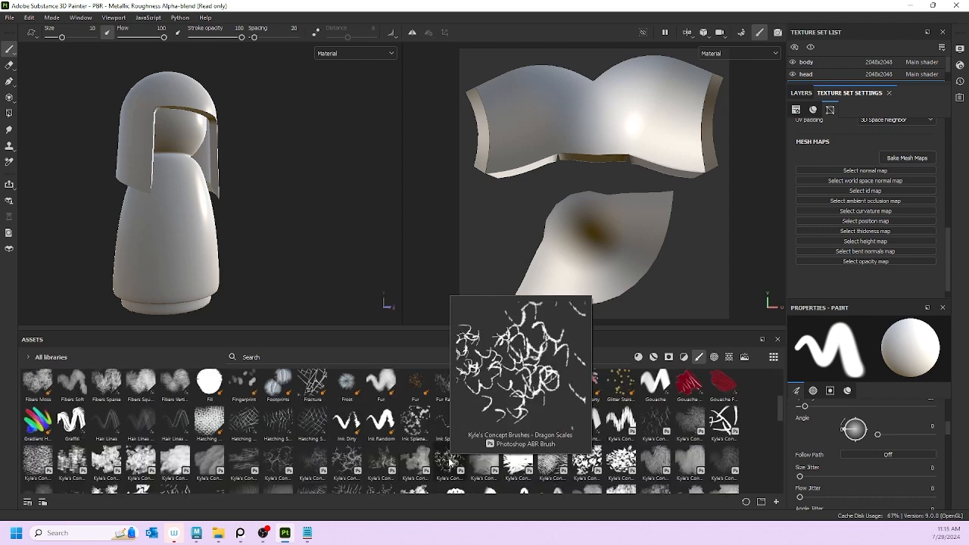
pyautogui.scroll(2, 448, 460)
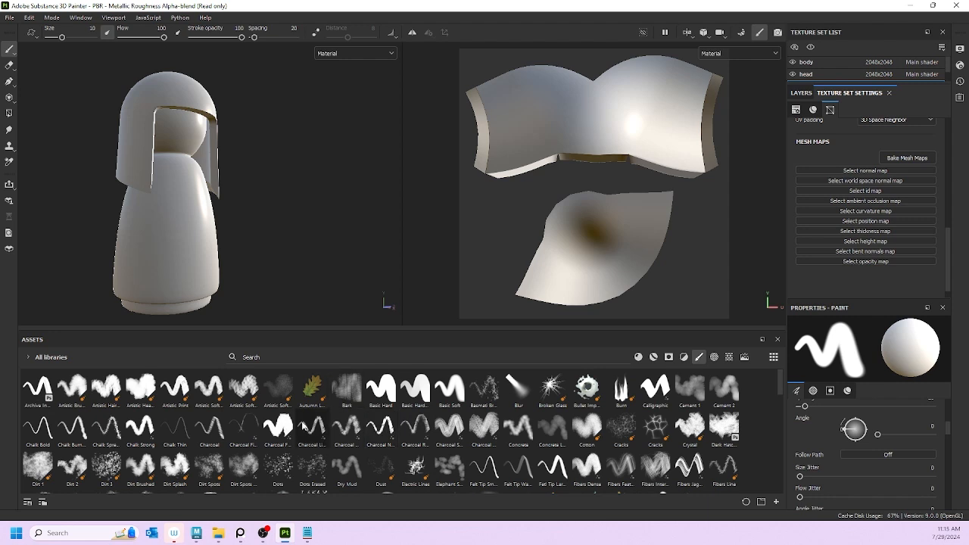
pyautogui.click(714, 359)
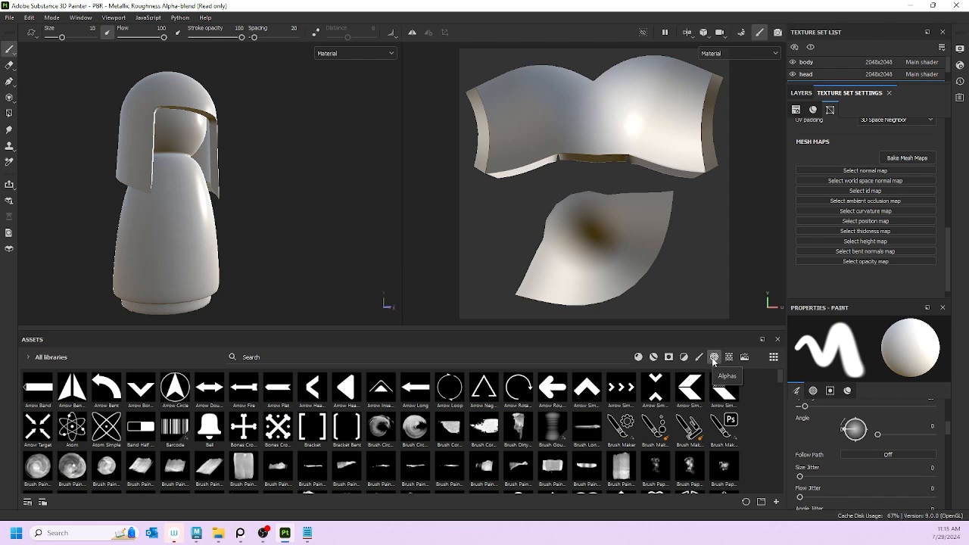
# - Browse the alphas and textures in the asset library, scrolling through the grunge and handle textures
pyautogui.click(712, 356)
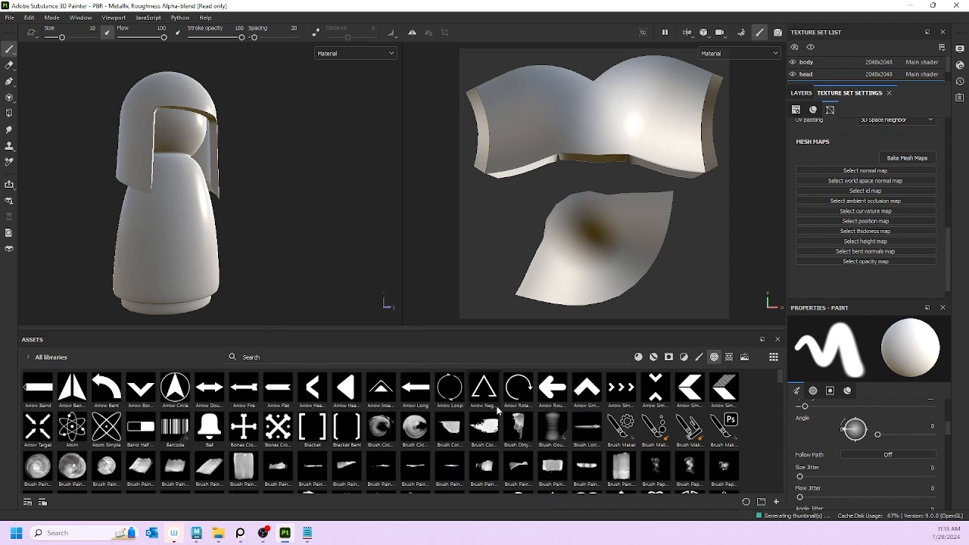
pyautogui.click(730, 356)
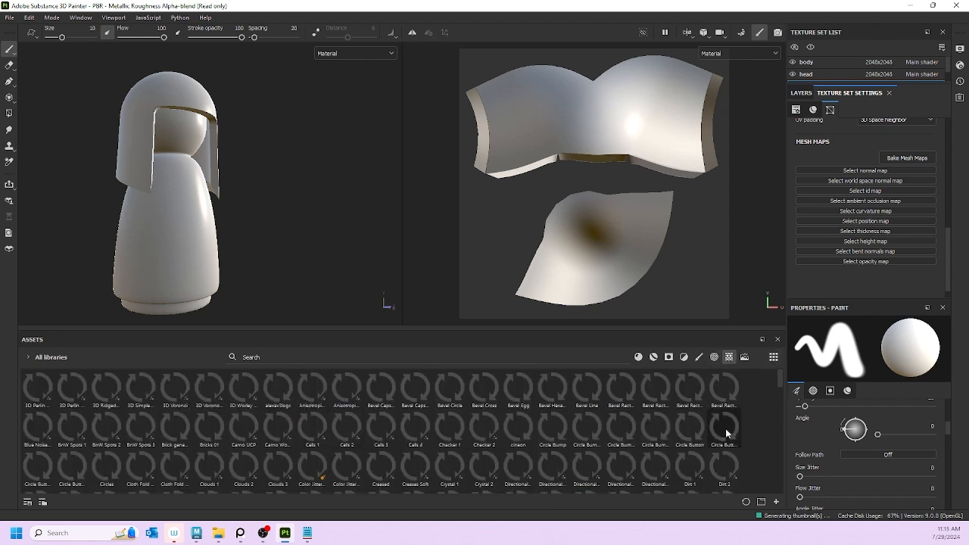
pyautogui.scroll(-5, 849, 425)
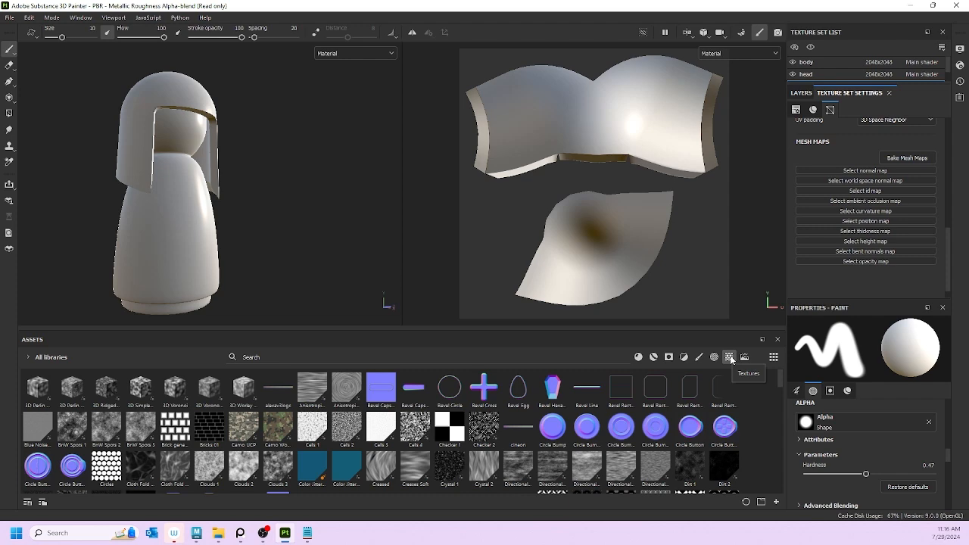
pyautogui.moveTo(174, 438)
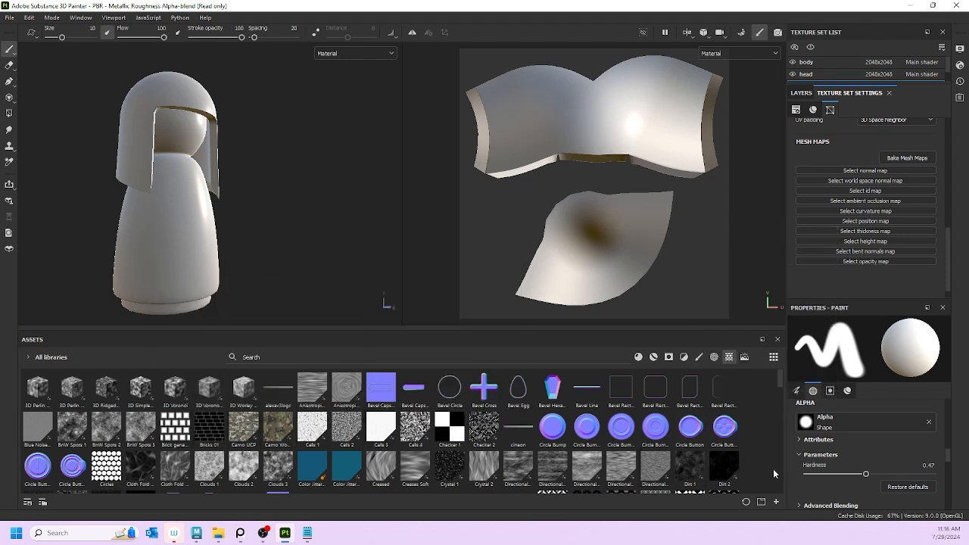
pyautogui.scroll(-10, 756, 454)
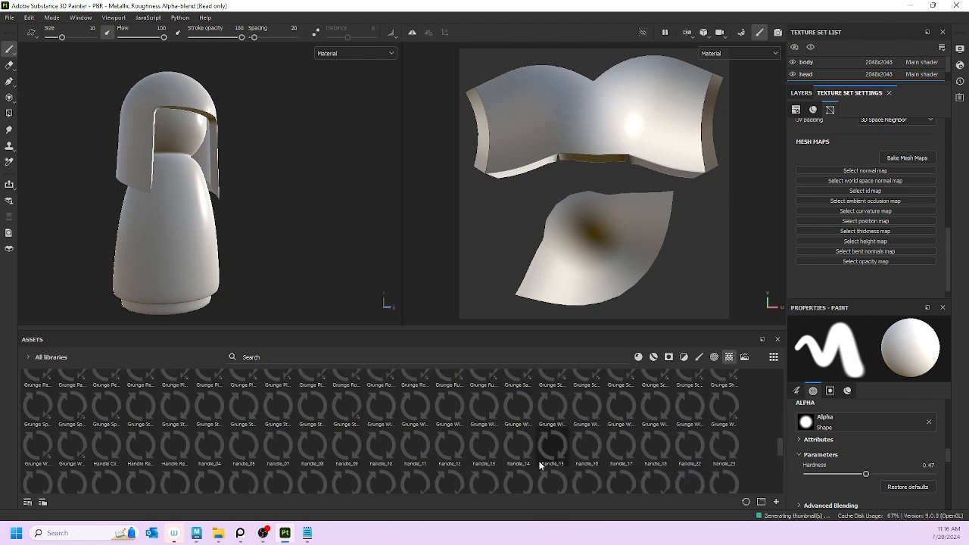
pyautogui.scroll(10, 540, 465)
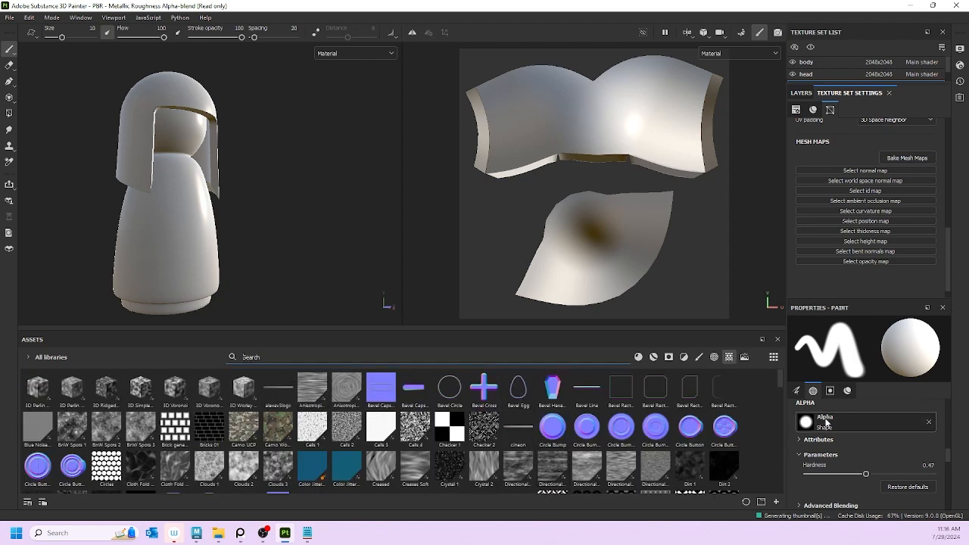
# - Display the environment maps in the asset library, previewing them with large thumbnails before returning to medium size
pyautogui.click(745, 357)
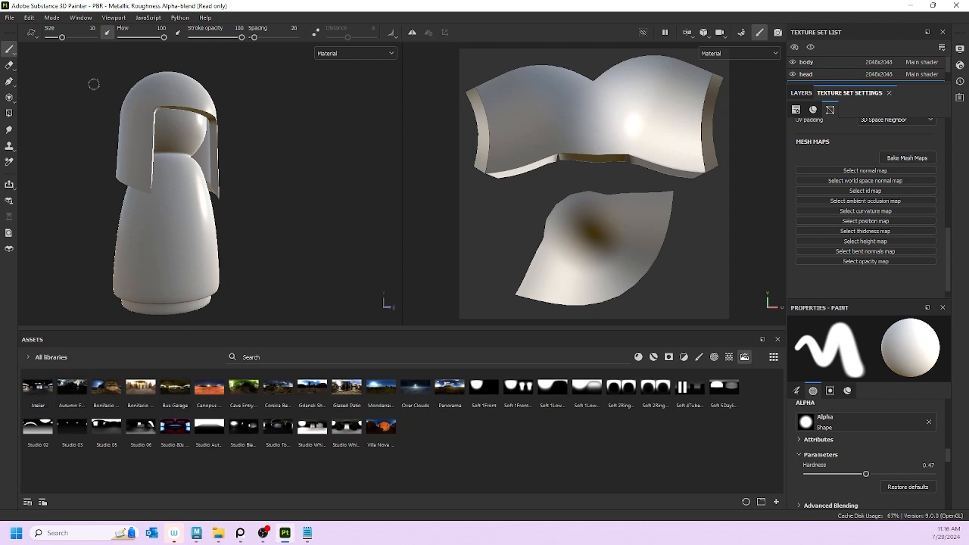
pyautogui.click(773, 359)
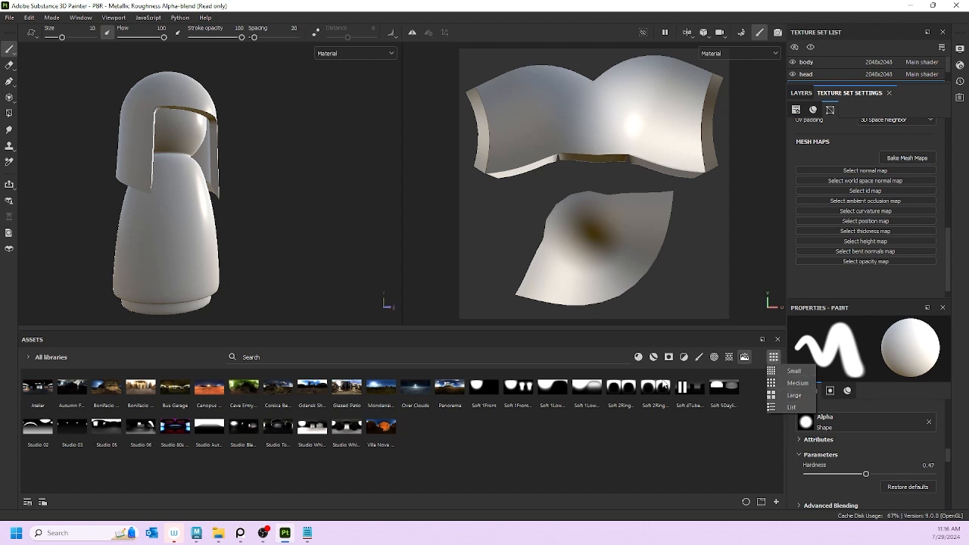
pyautogui.click(769, 396)
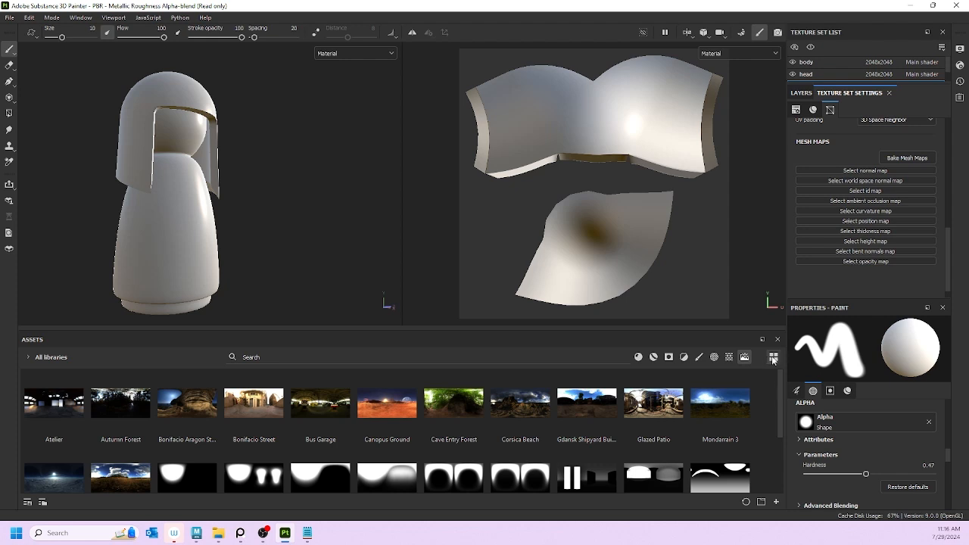
pyautogui.click(773, 385)
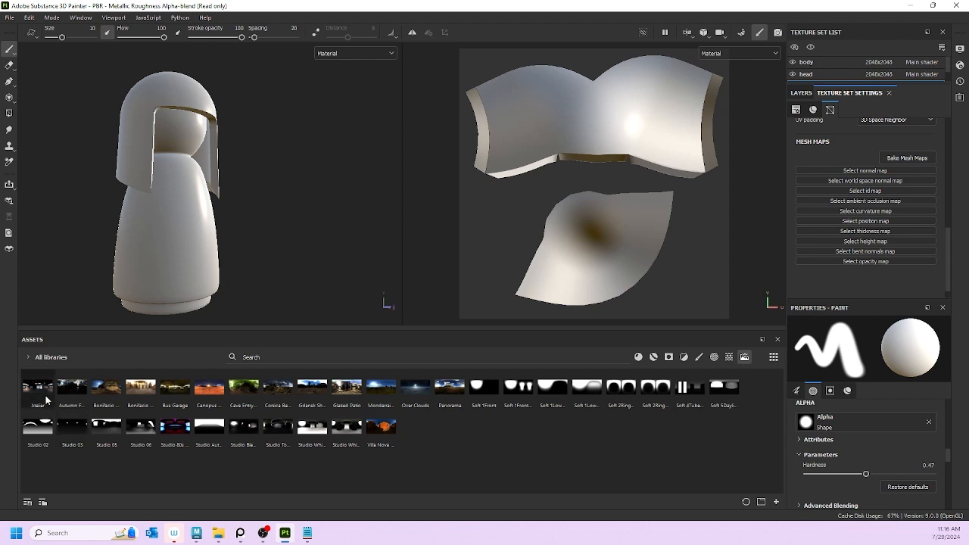
# - Filter the assets by Project, Starter assets and Your assets in turn, ending with the materials of all libraries
pyautogui.click(30, 359)
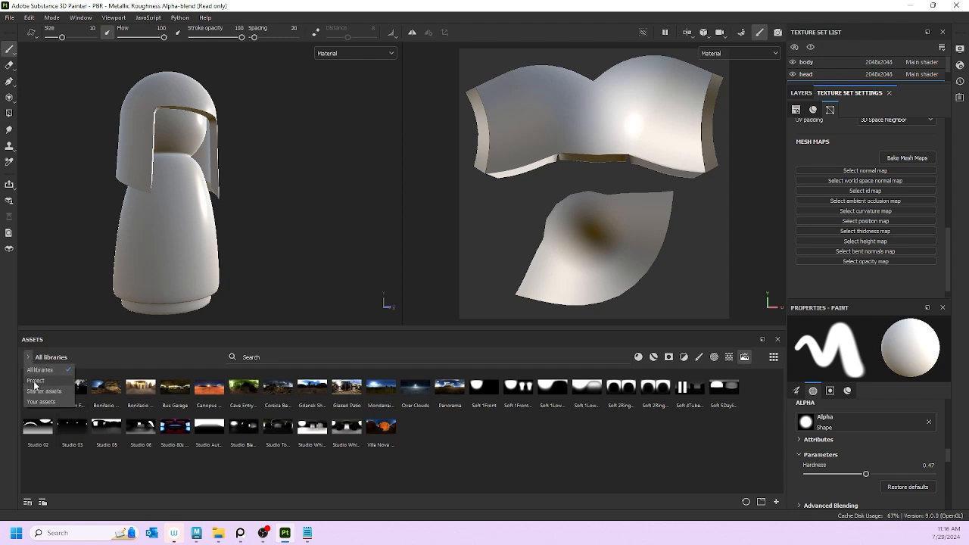
pyautogui.click(34, 378)
pyautogui.click(27, 353)
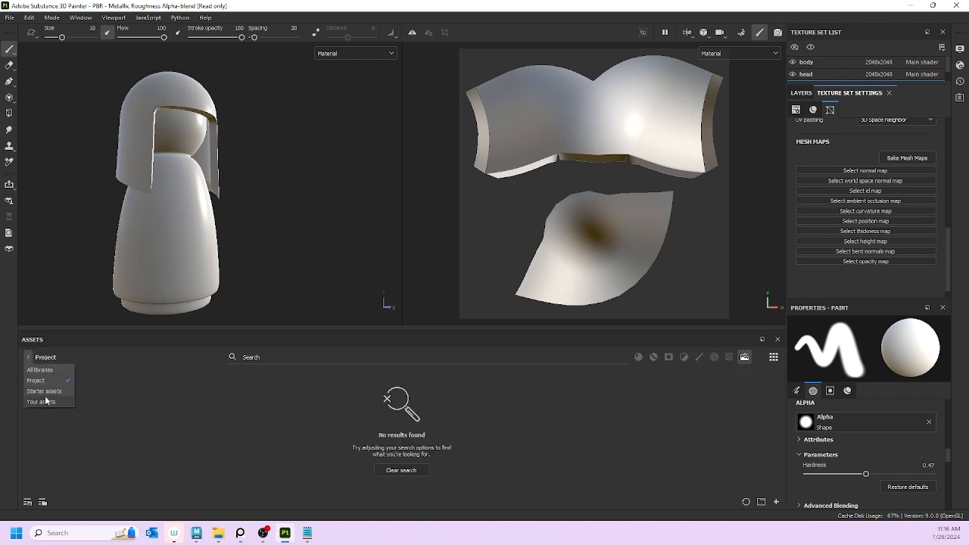
pyautogui.click(34, 389)
pyautogui.click(26, 359)
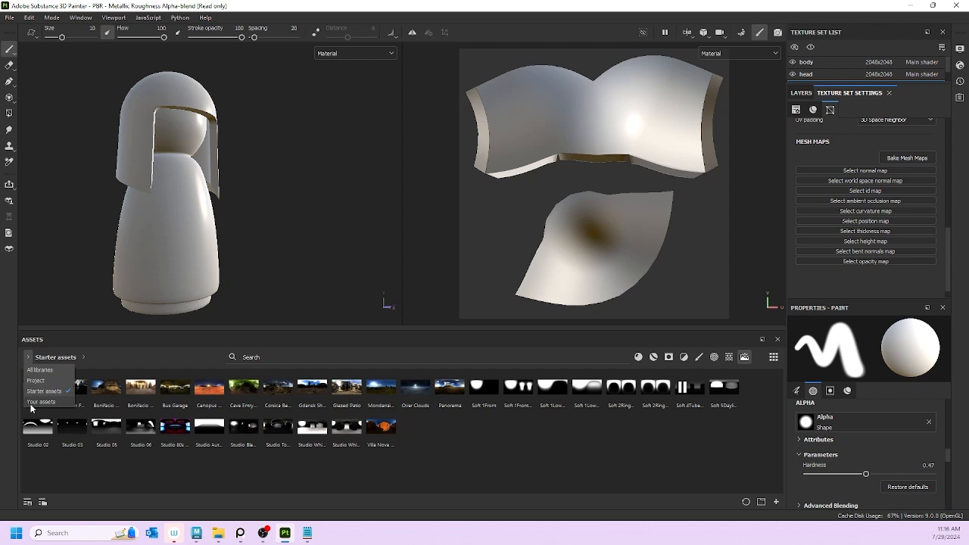
pyautogui.click(34, 399)
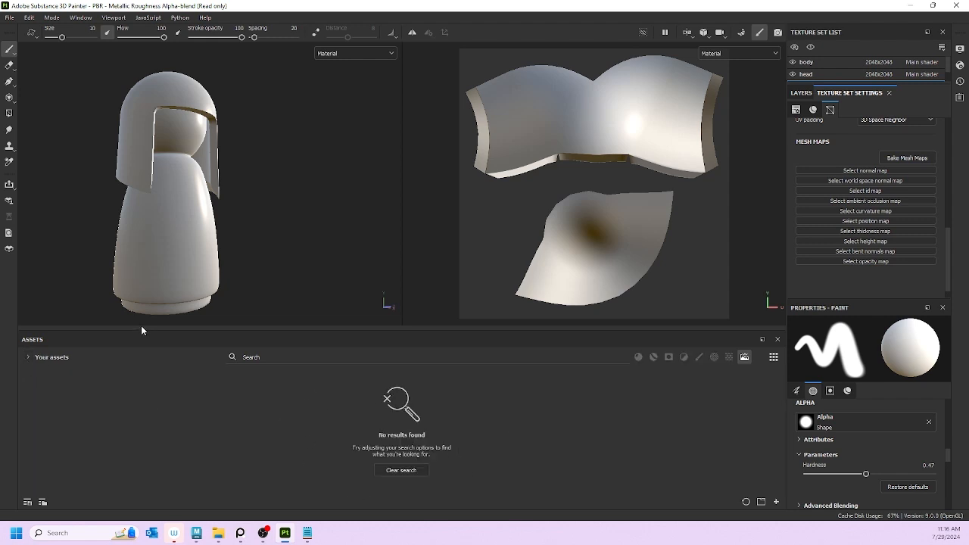
pyautogui.click(32, 356)
pyautogui.click(34, 369)
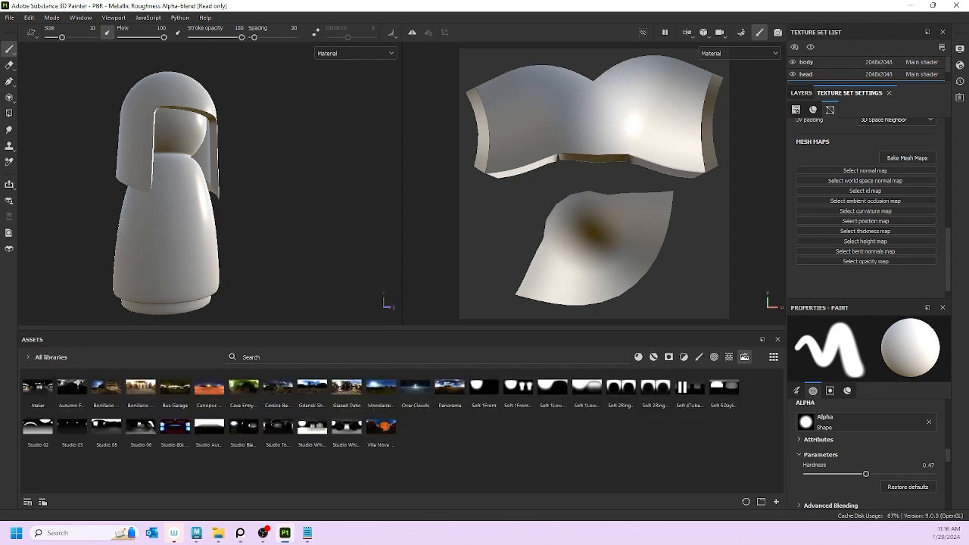
pyautogui.click(639, 356)
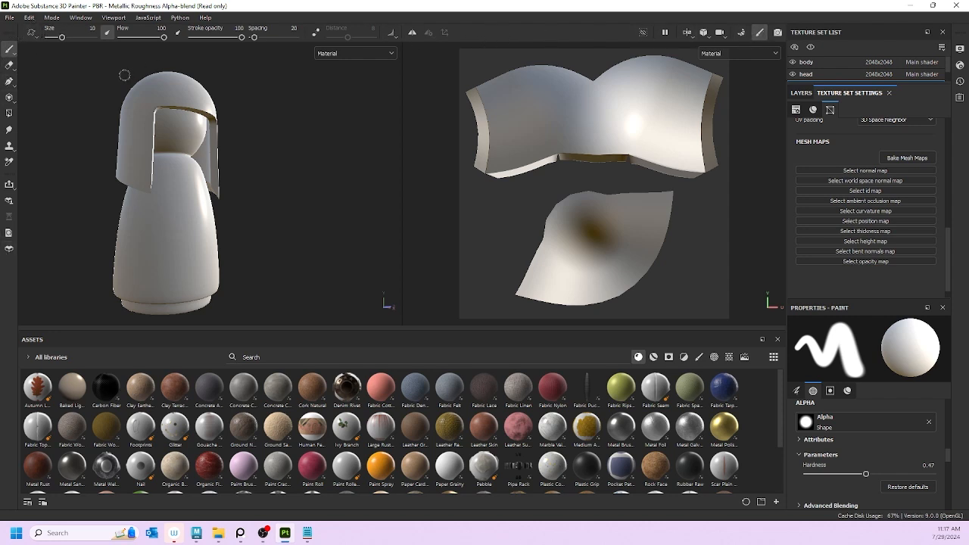
# - Review the path tool variants, try the Projection and Physical projection tools, and return to the Paint tool
pyautogui.click(10, 85)
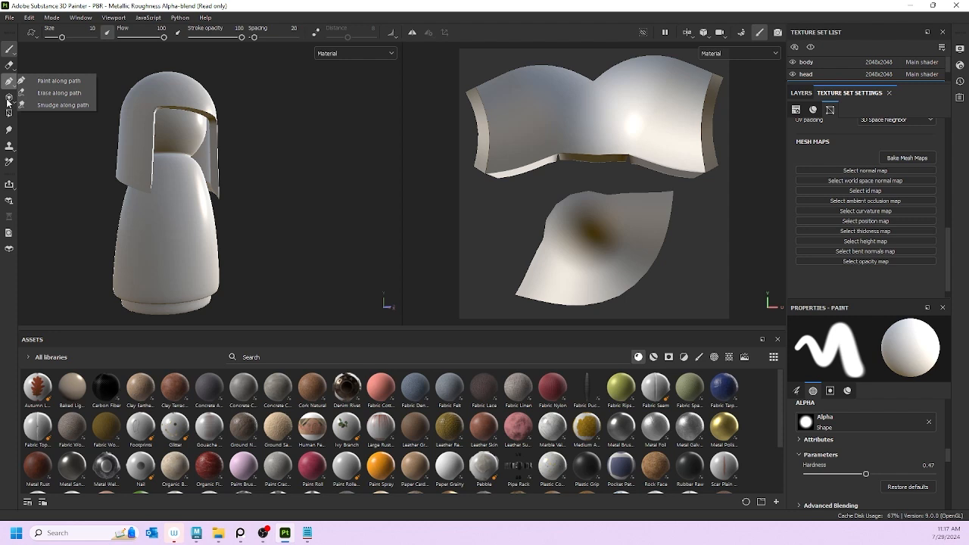
pyautogui.click(9, 98)
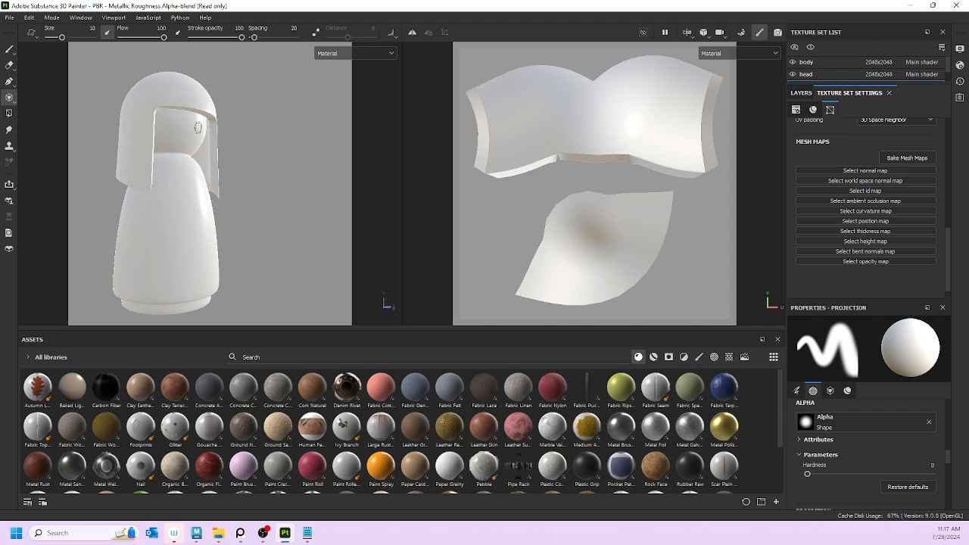
pyautogui.click(9, 97)
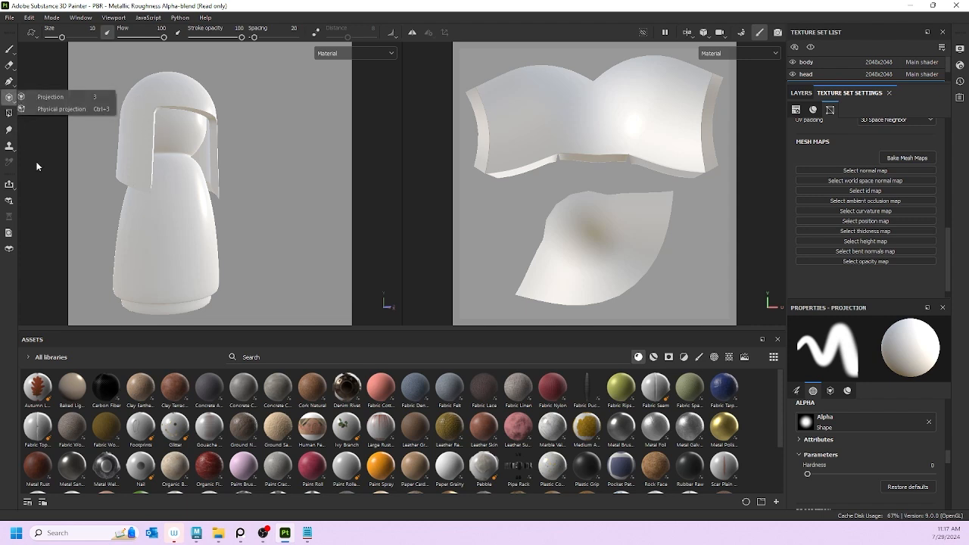
pyautogui.click(48, 109)
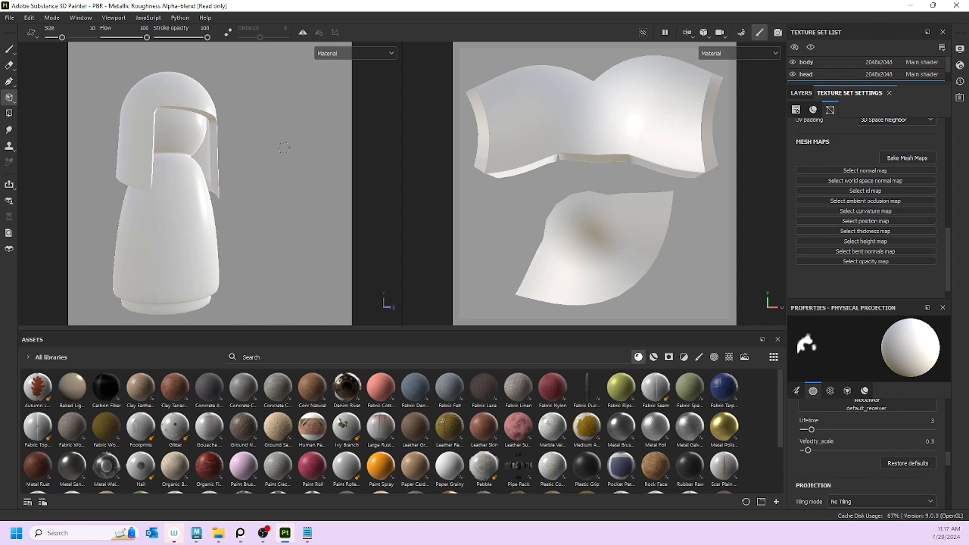
pyautogui.click(9, 98)
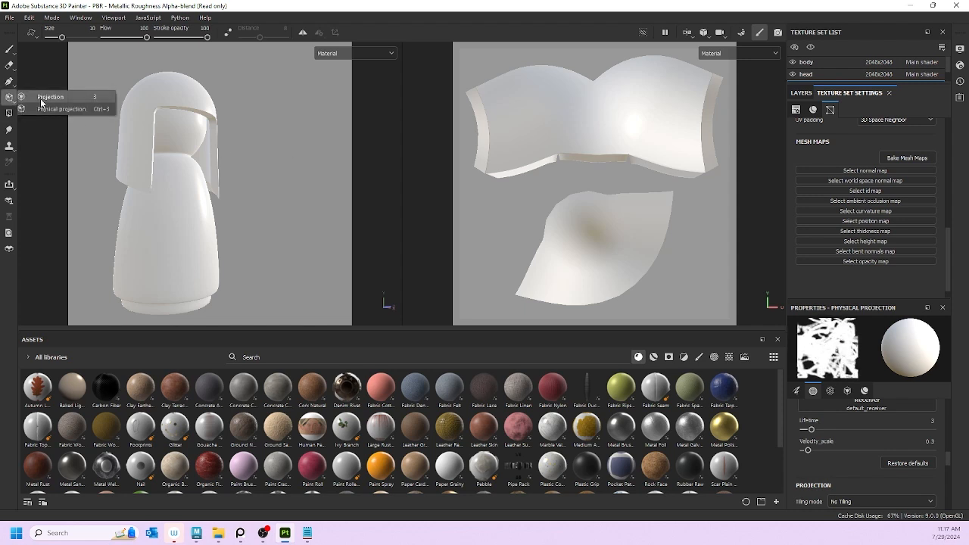
pyautogui.click(41, 97)
pyautogui.click(9, 48)
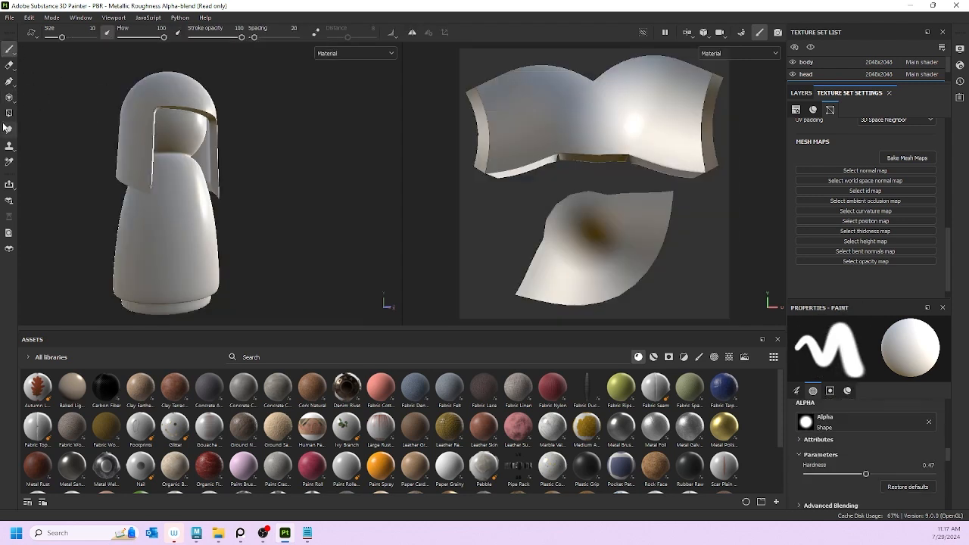
# - Preview the Polygon Fill, Smudge and Clone tools and view the Export to Photoshop option
pyautogui.click(10, 114)
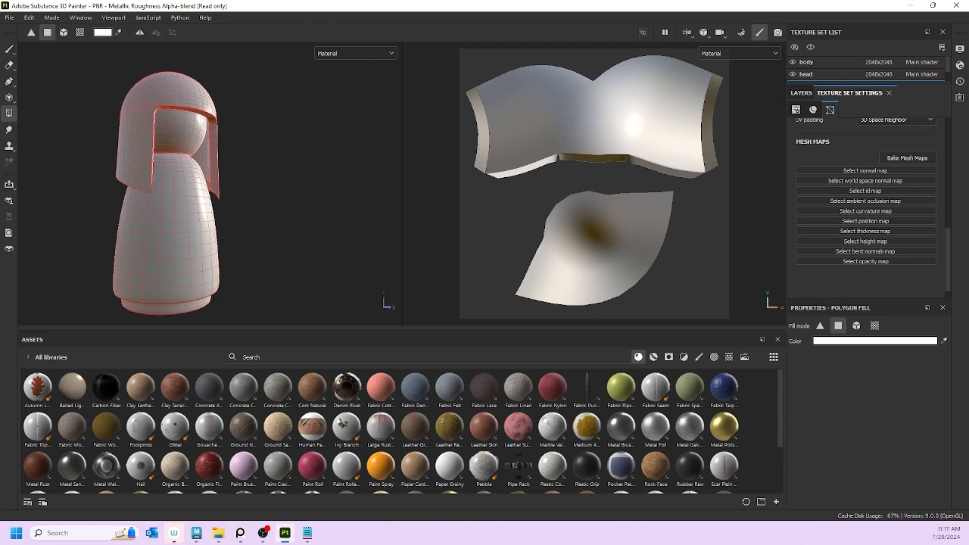
pyautogui.click(9, 146)
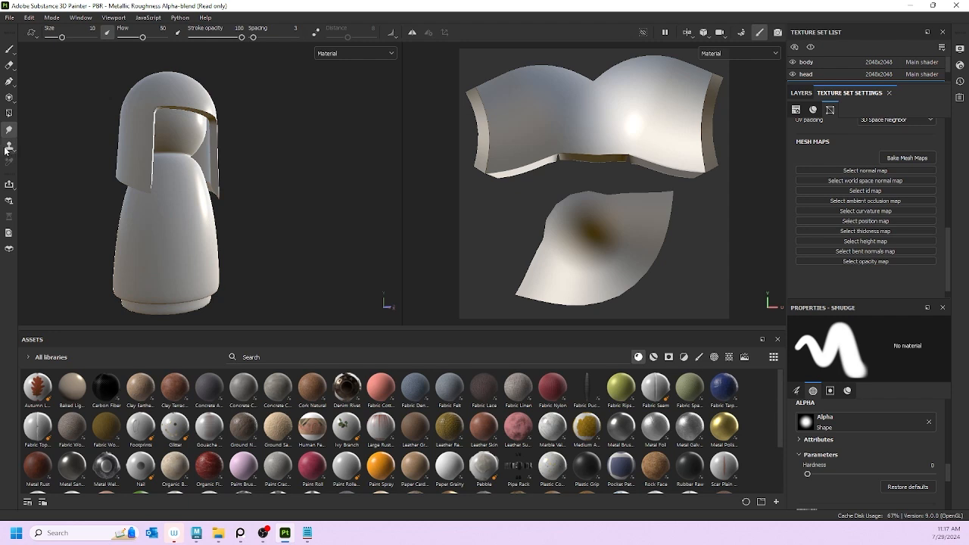
pyautogui.click(9, 145)
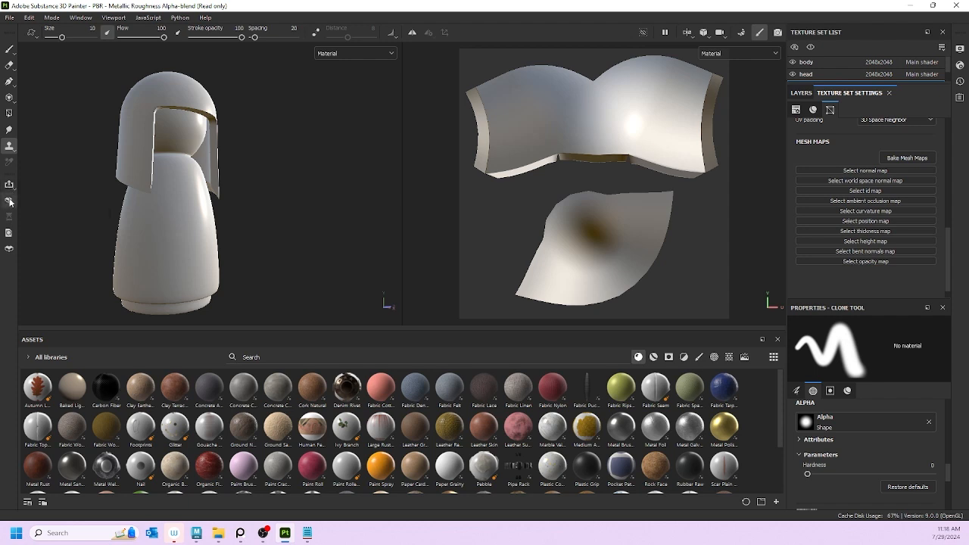
pyautogui.moveTo(12, 192)
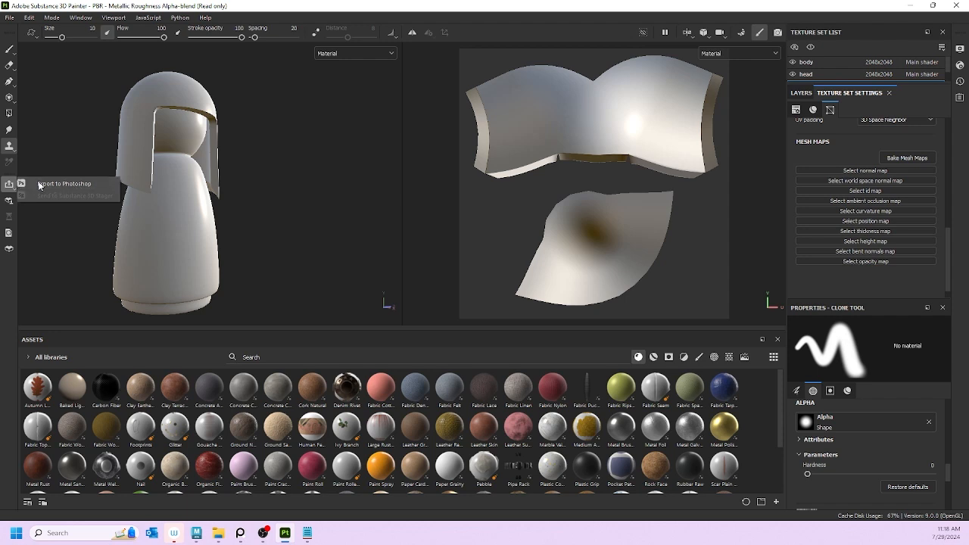
# - Switch to the Substance 3D Community Assets website and browse its free materials and models
pyautogui.click(10, 202)
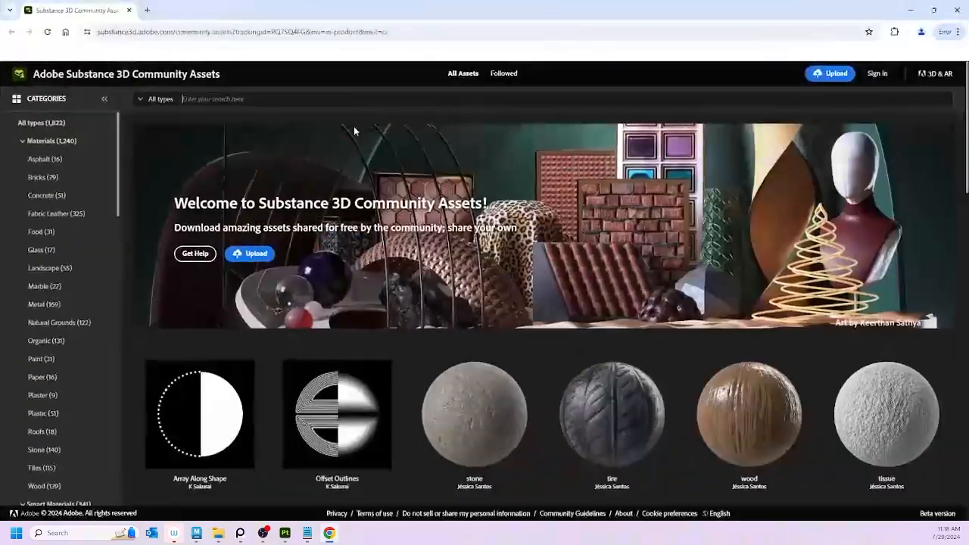
pyautogui.scroll(-10, 350, 339)
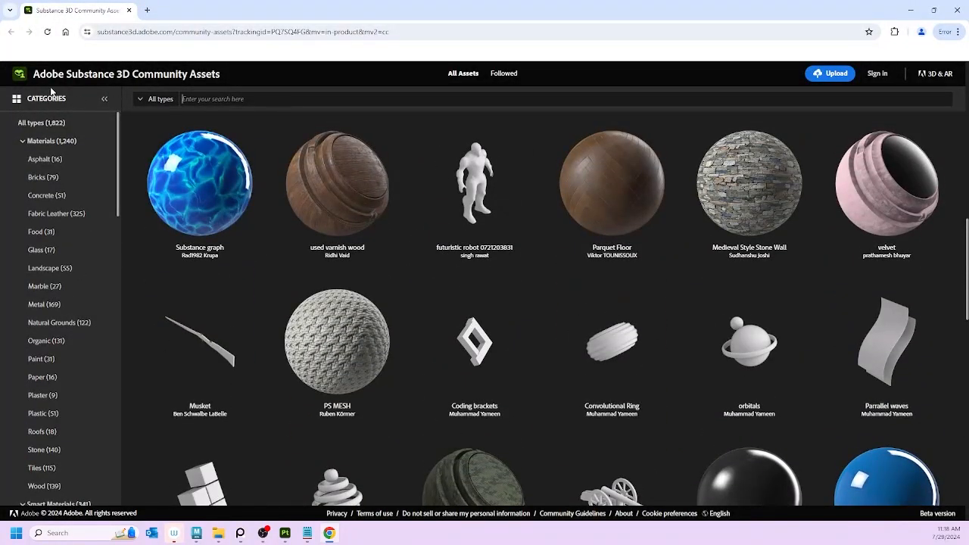
pyautogui.scroll(-6, 281, 249)
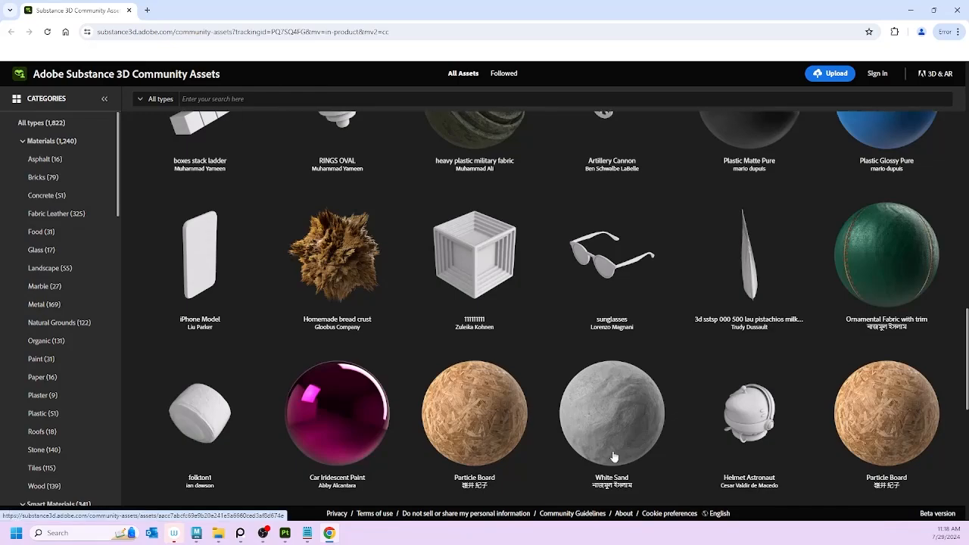
pyautogui.scroll(-8, 343, 394)
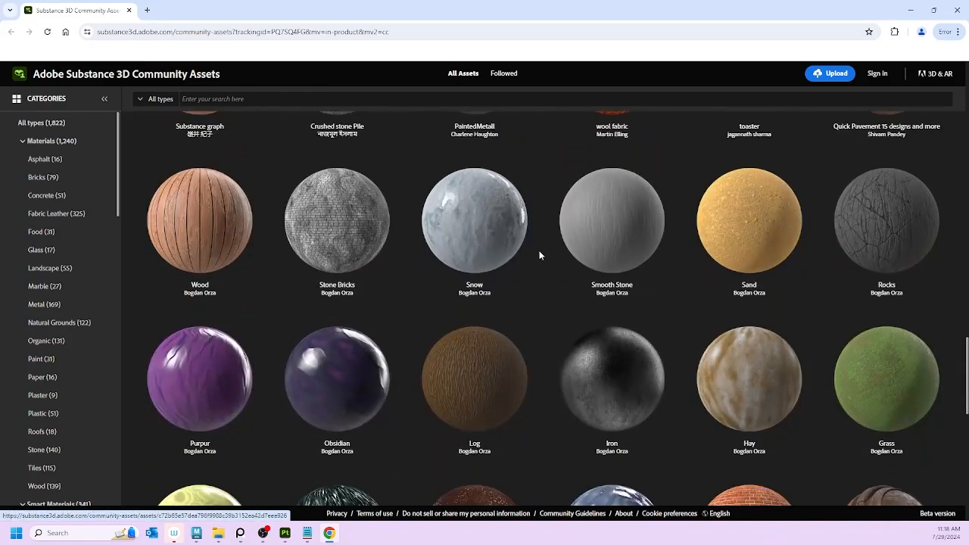
pyautogui.scroll(-3, 325, 338)
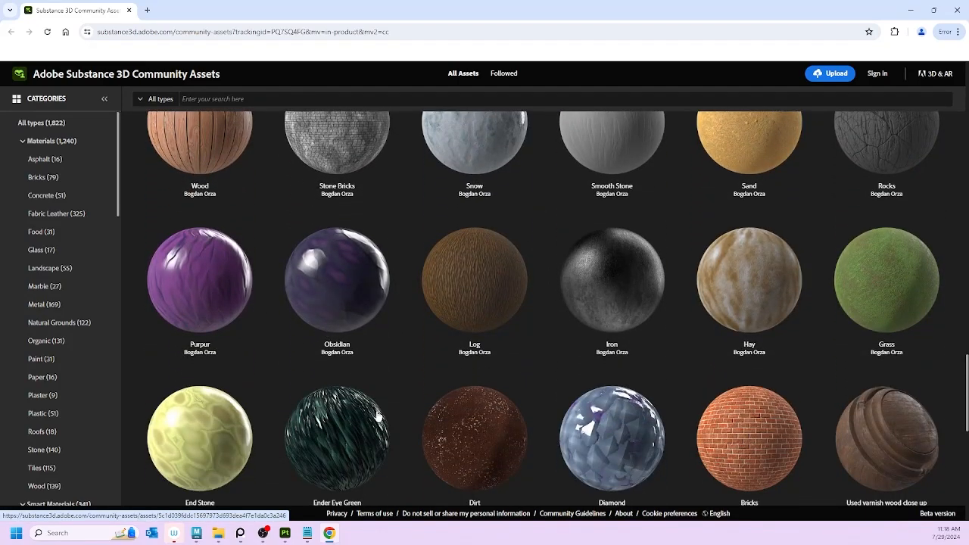
pyautogui.scroll(2, 320, 369)
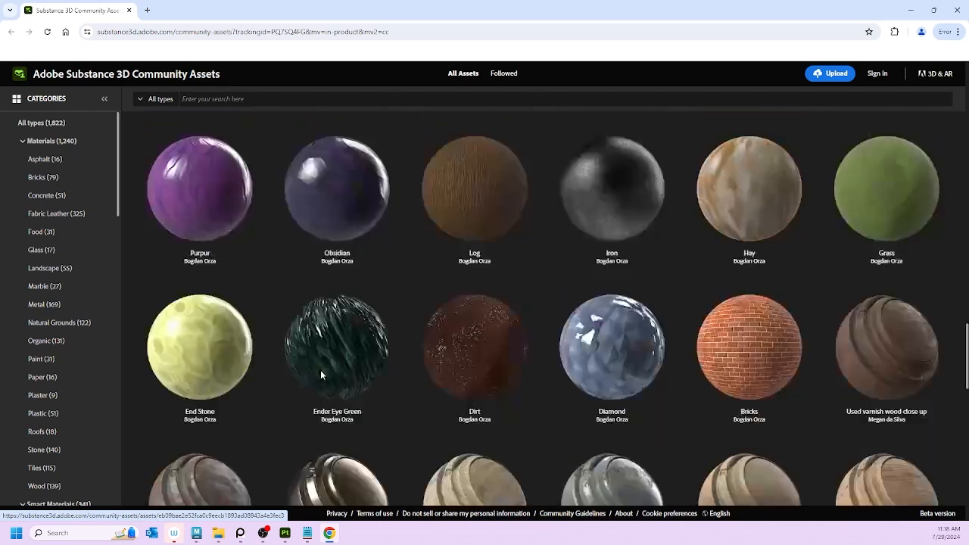
# - Open the SteetLamp Glass 02 material's page on the community site and review its file, compatibility and keyword details
pyautogui.scroll(-3, 320, 370)
pyautogui.scroll(-2, 320, 368)
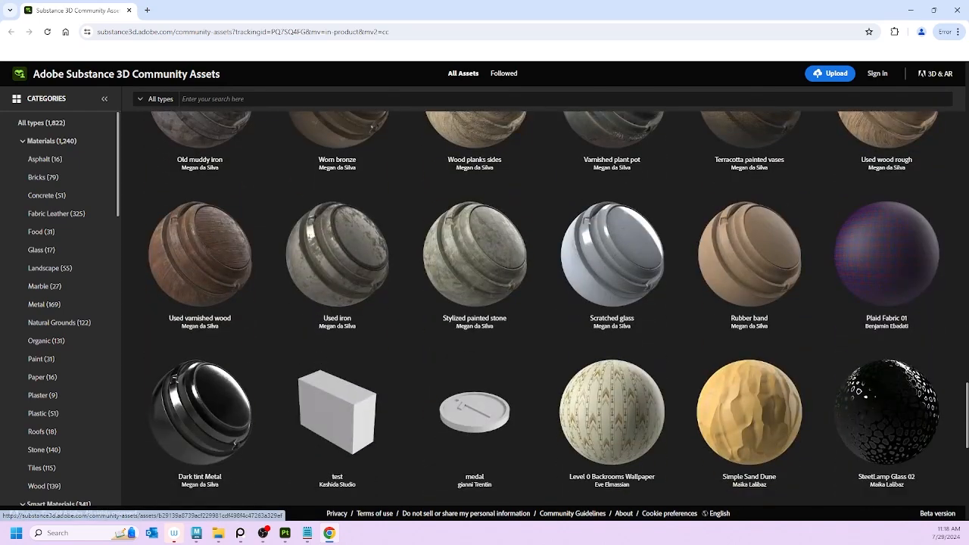
pyautogui.click(845, 440)
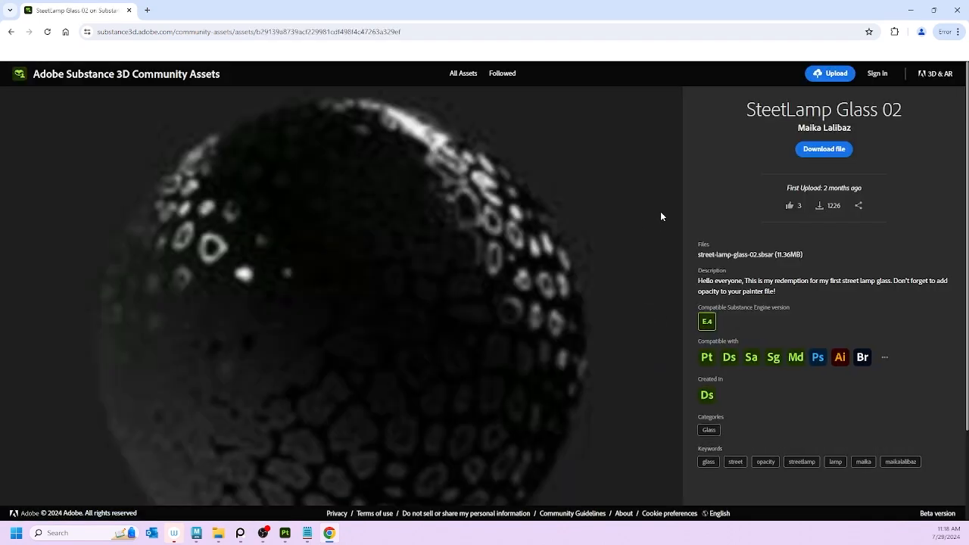
pyautogui.scroll(-3, 361, 310)
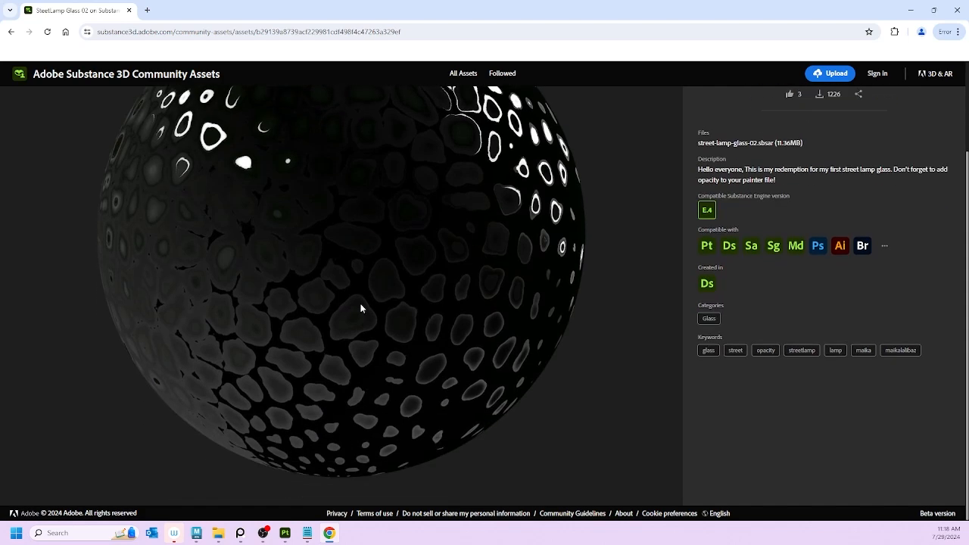
# - Close the community assets page, return to Substance 3D Painter and review the hair texture set's channels and empty mesh map slots
pyautogui.scroll(3, 361, 307)
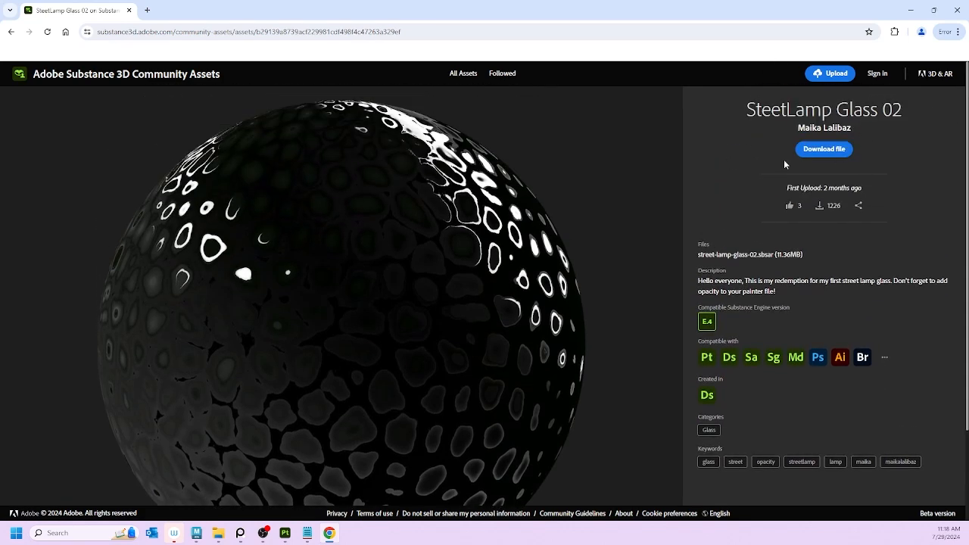
pyautogui.click(128, 10)
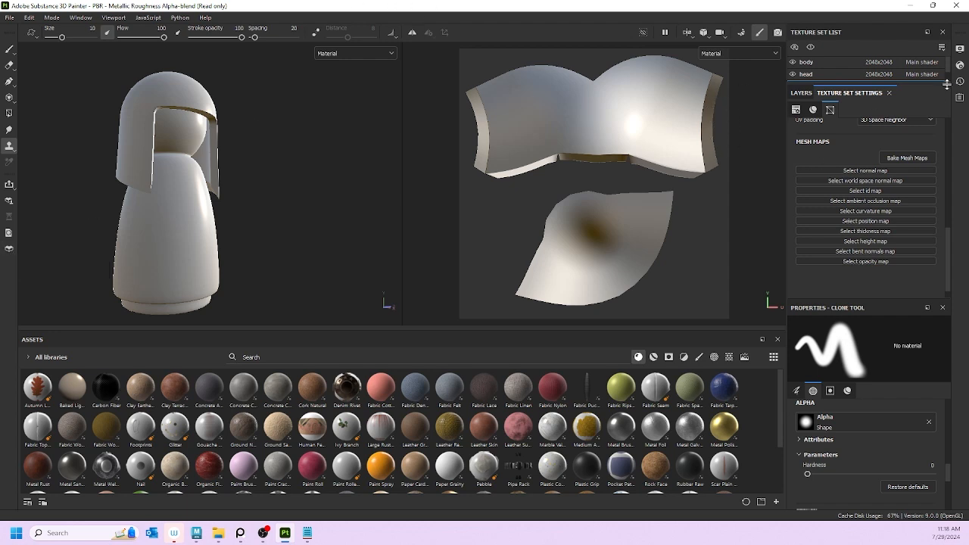
pyautogui.scroll(1, 894, 125)
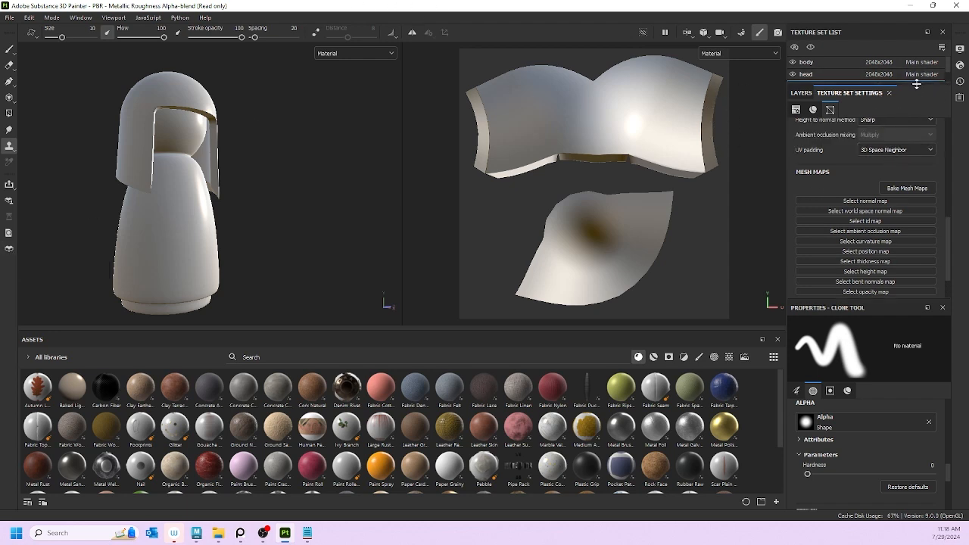
pyautogui.moveTo(917, 84); pyautogui.dragTo(922, 111)
pyautogui.scroll(5, 846, 197)
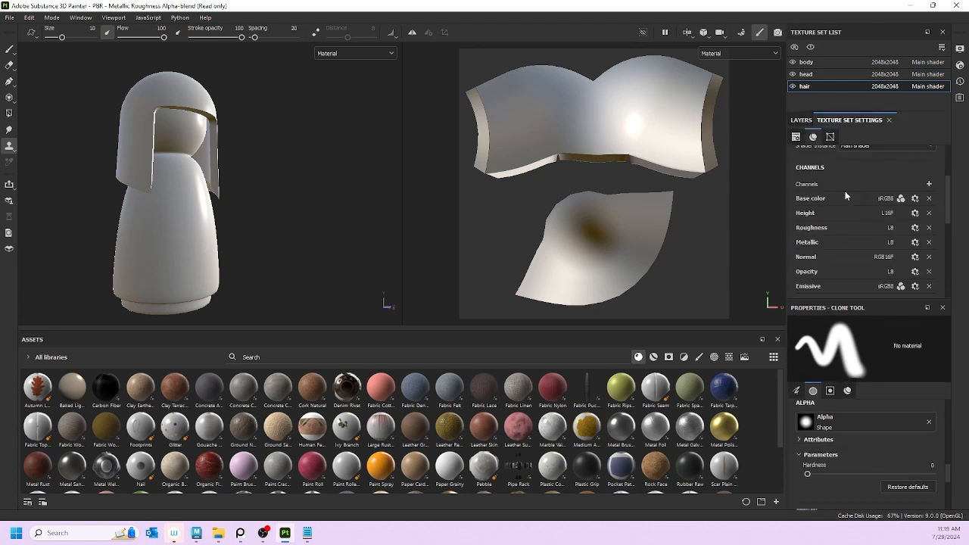
pyautogui.scroll(2, 846, 196)
pyautogui.scroll(-6, 846, 196)
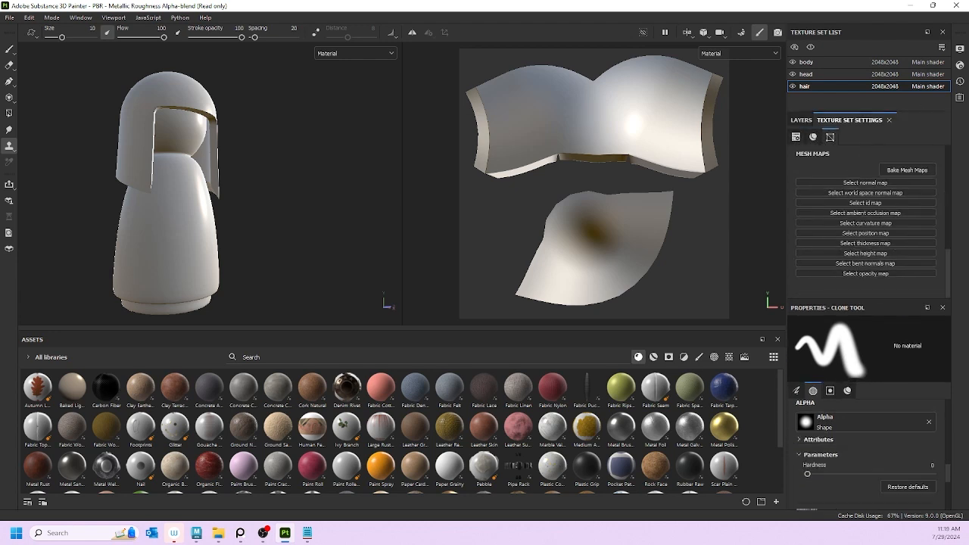
# - Activate the Paint tool, select the body texture set and review its channels, mesh maps and the brush material properties
pyautogui.click(9, 48)
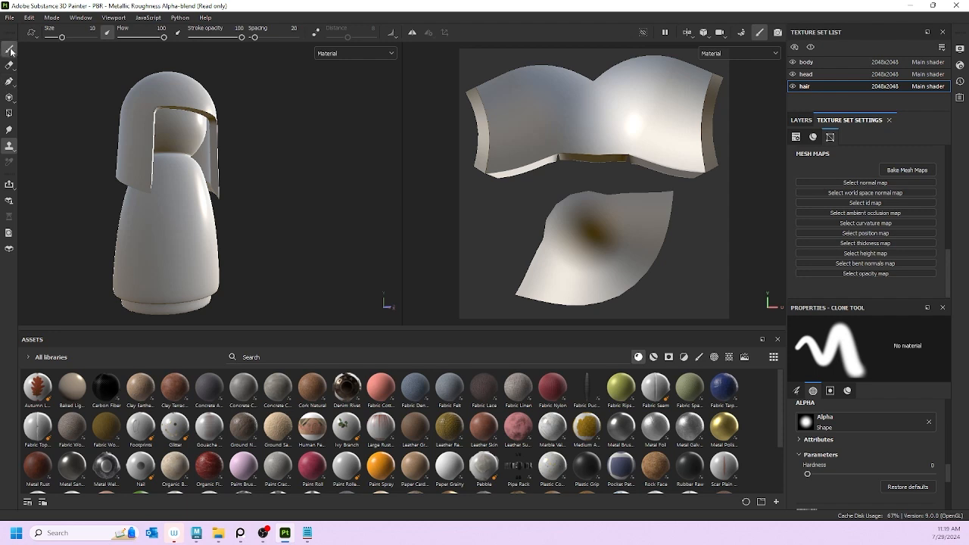
pyautogui.click(807, 62)
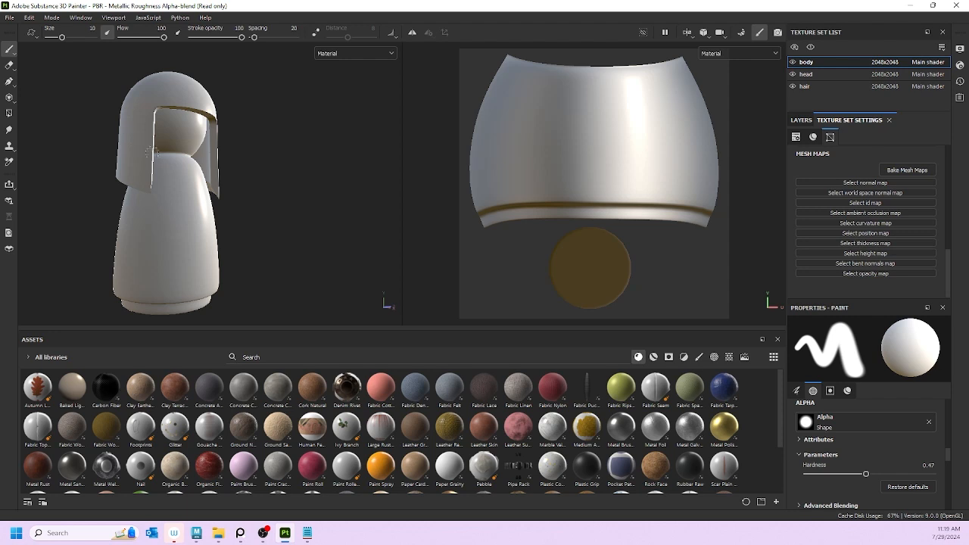
pyautogui.keyDown('alt'); pyautogui.moveTo(173, 148); pyautogui.dragTo(88, 169); pyautogui.keyUp('alt')
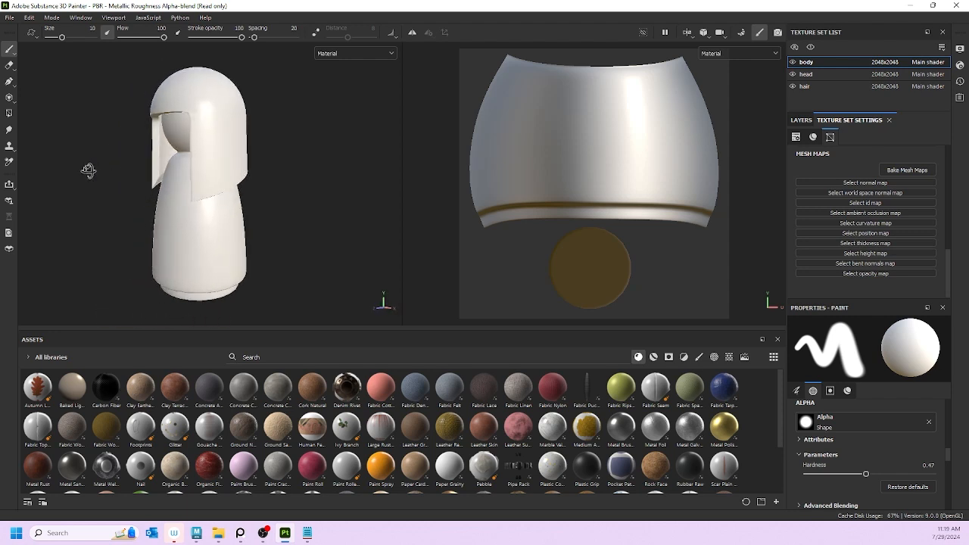
pyautogui.scroll(-10, 832, 442)
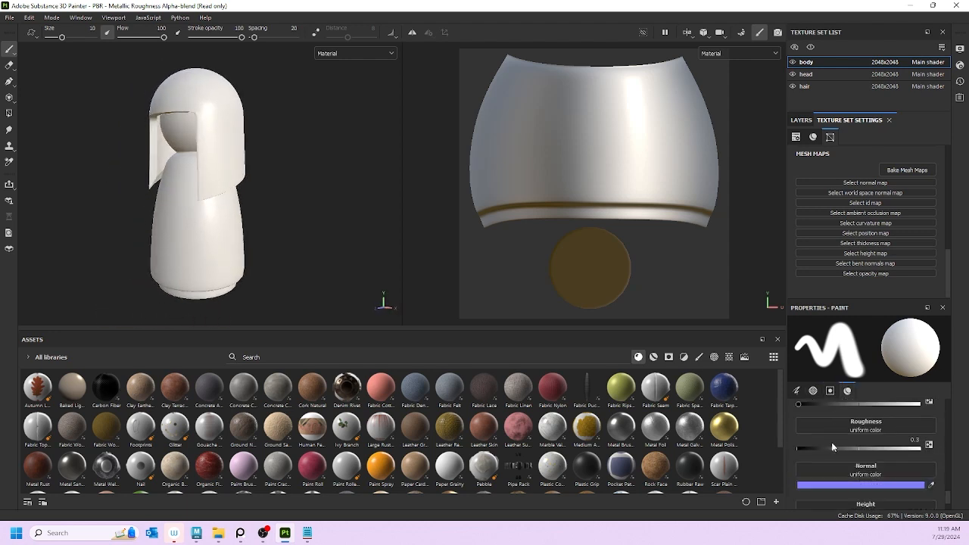
pyautogui.scroll(2, 833, 439)
pyautogui.scroll(5, 852, 205)
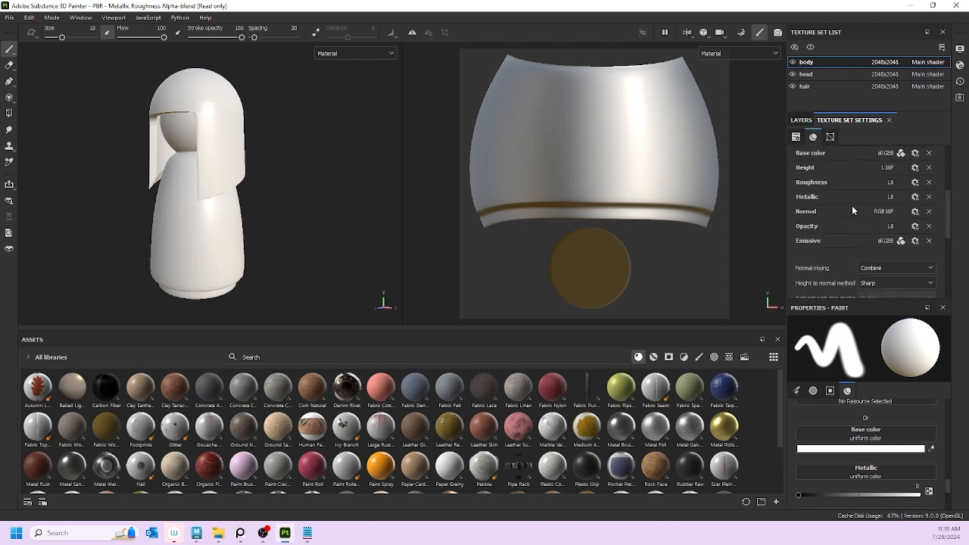
pyautogui.scroll(-5, 832, 250)
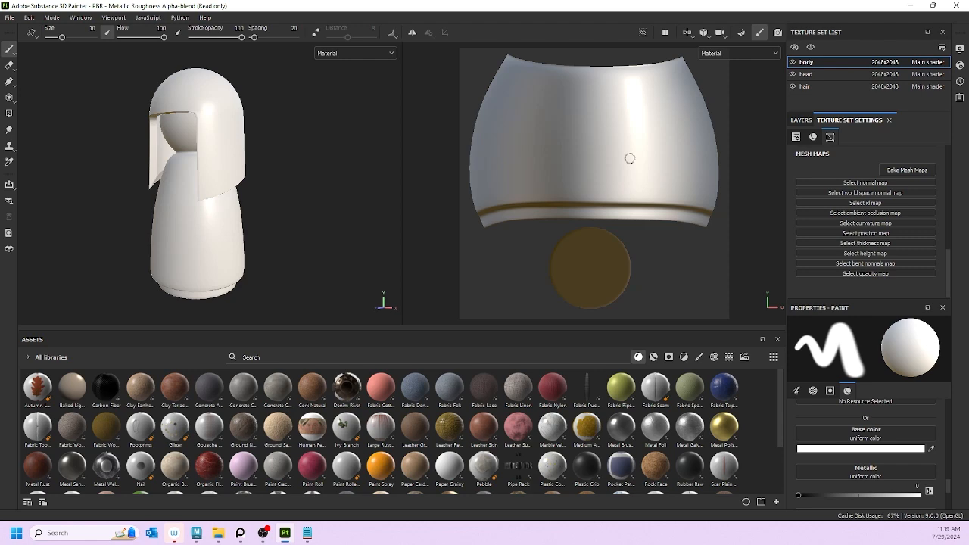
# - Enter mesh map baking mode and, for the body texture set, disable the ID baker and enable the Height and Opacity bakers
pyautogui.click(49, 19)
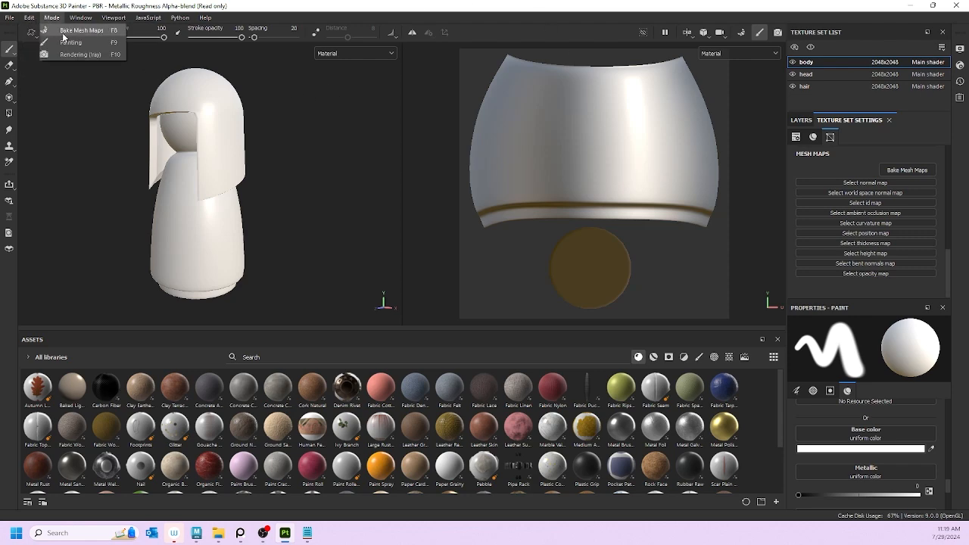
pyautogui.click(76, 30)
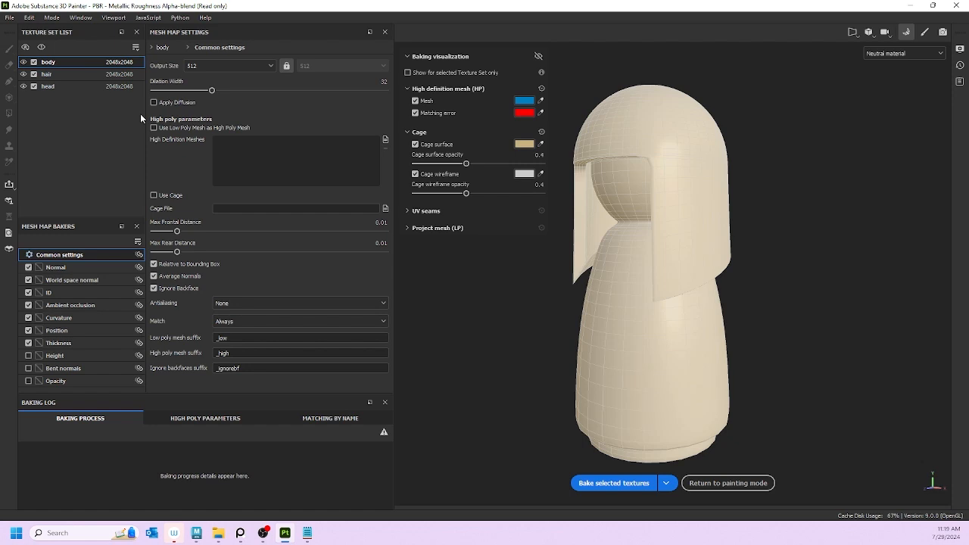
pyautogui.click(33, 293)
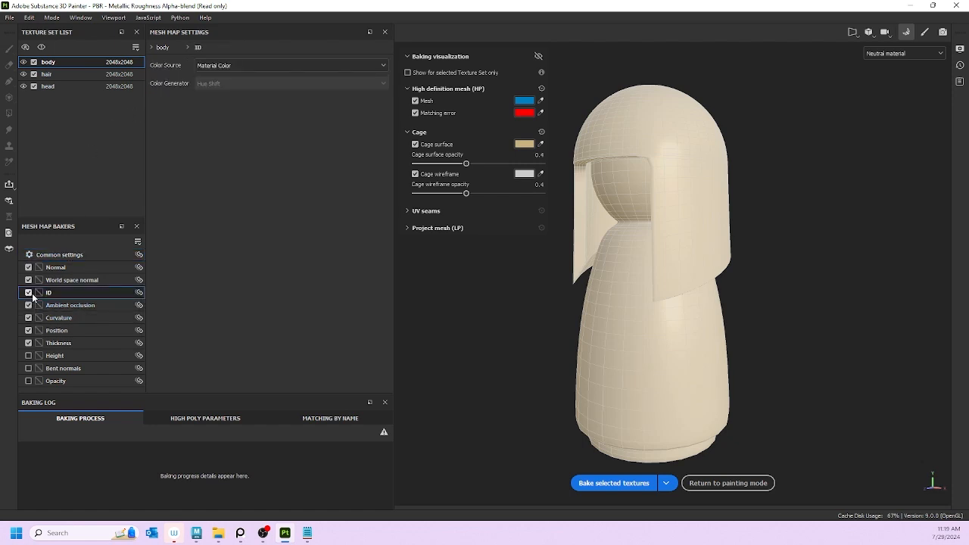
pyautogui.click(29, 293)
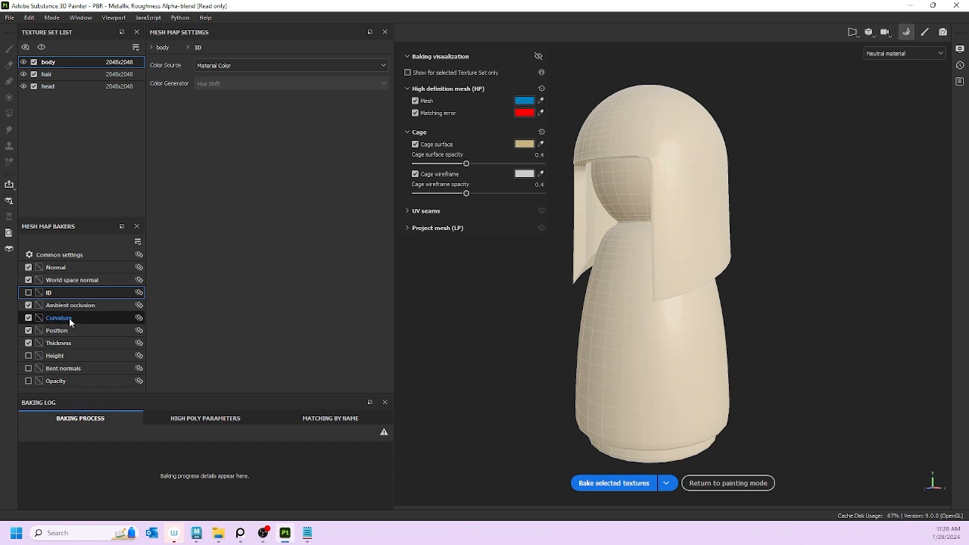
pyautogui.click(28, 356)
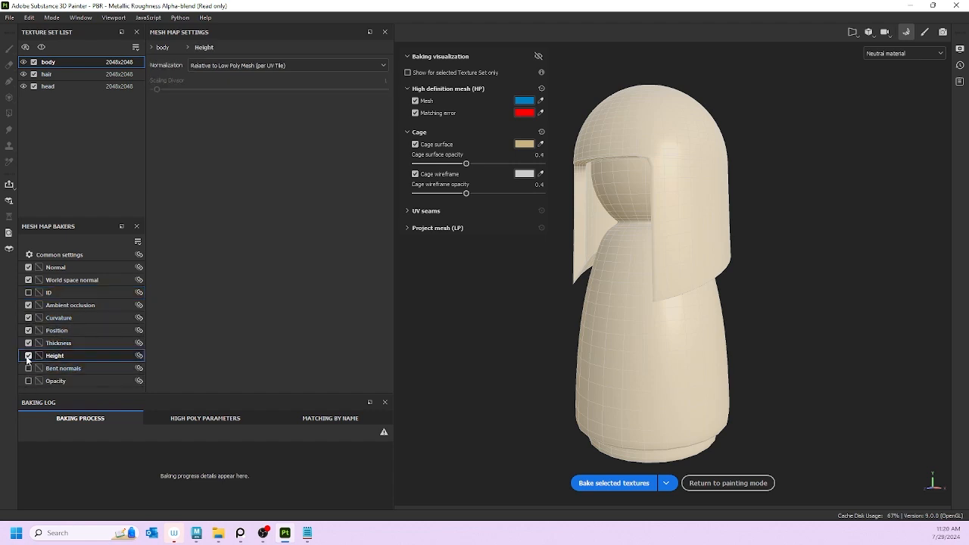
pyautogui.click(28, 380)
# - Set the bake output size to 2048 in the hair texture set's common settings
pyautogui.click(58, 74)
pyautogui.click(75, 254)
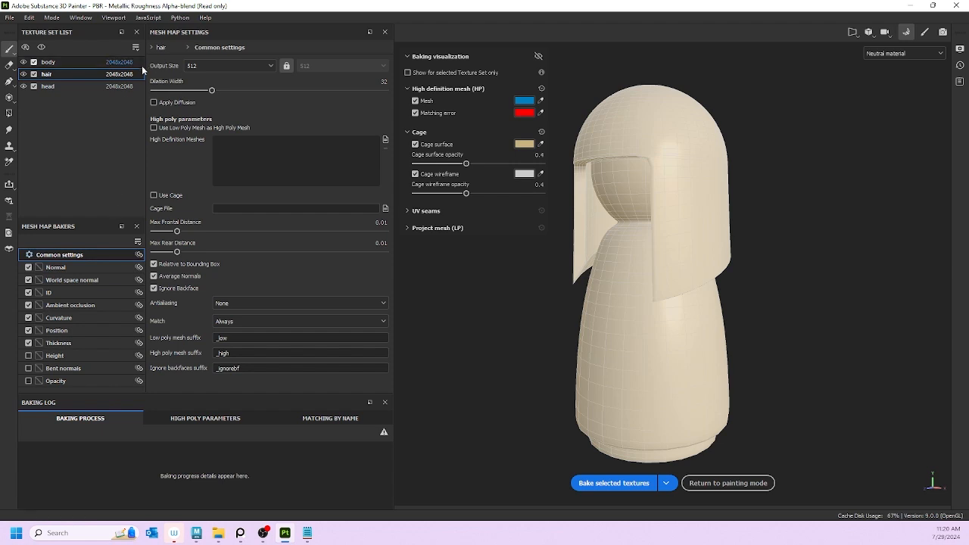
pyautogui.click(209, 65)
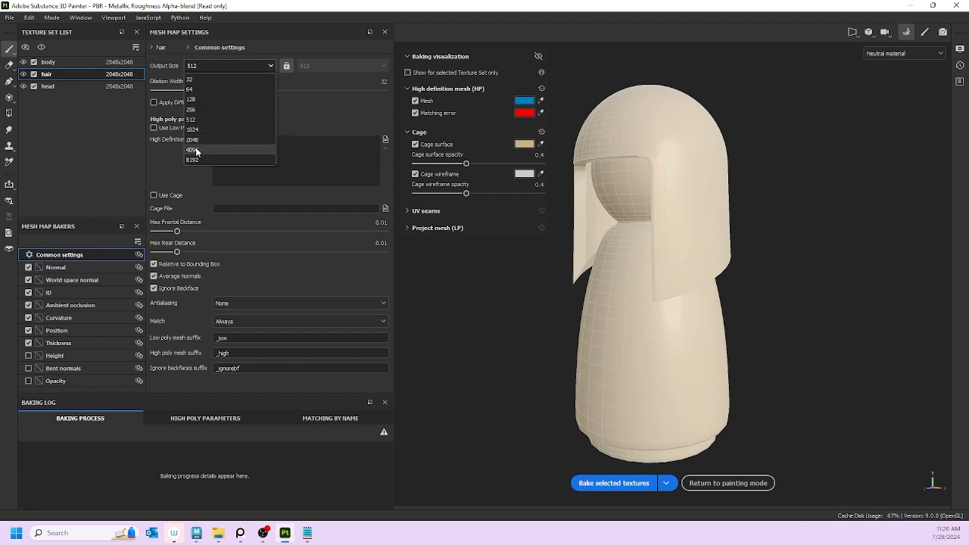
pyautogui.click(193, 140)
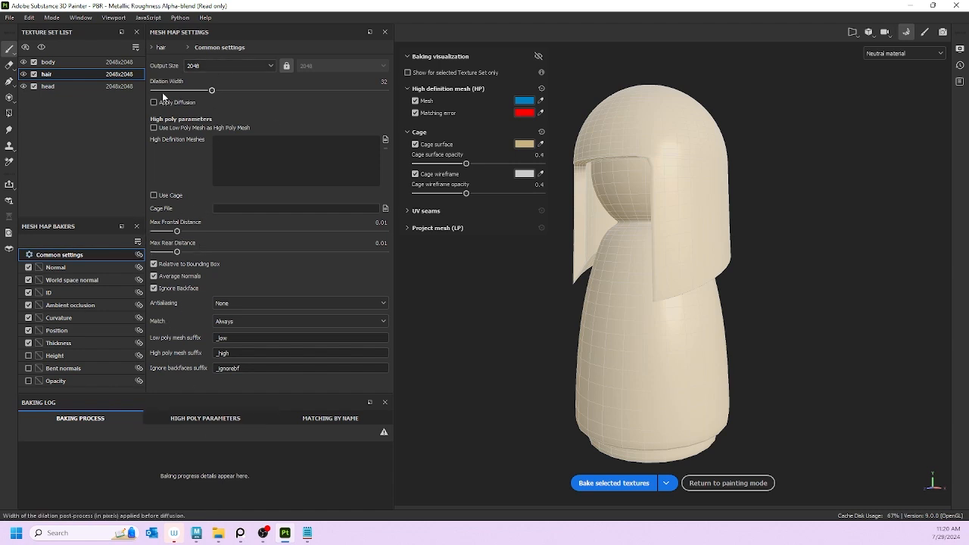
pyautogui.click(270, 65)
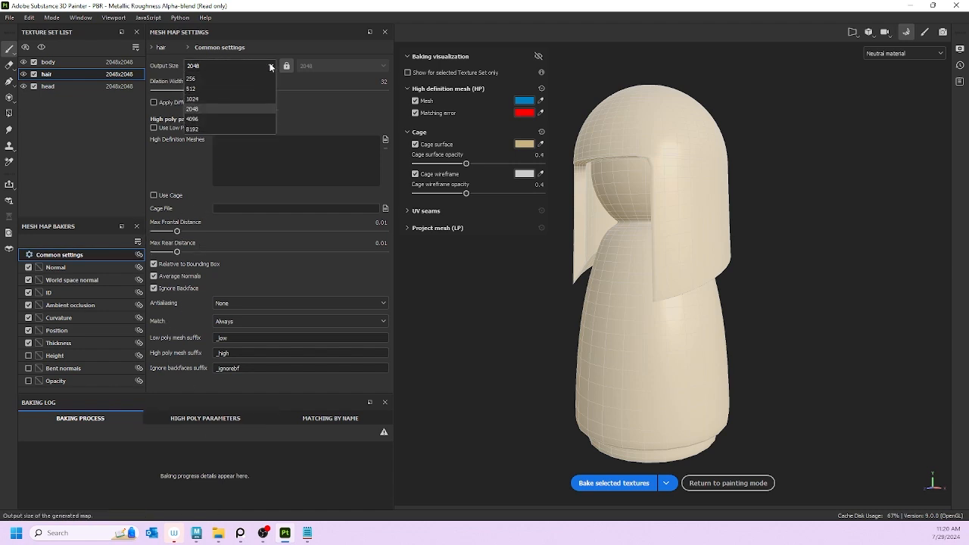
pyautogui.click(261, 40)
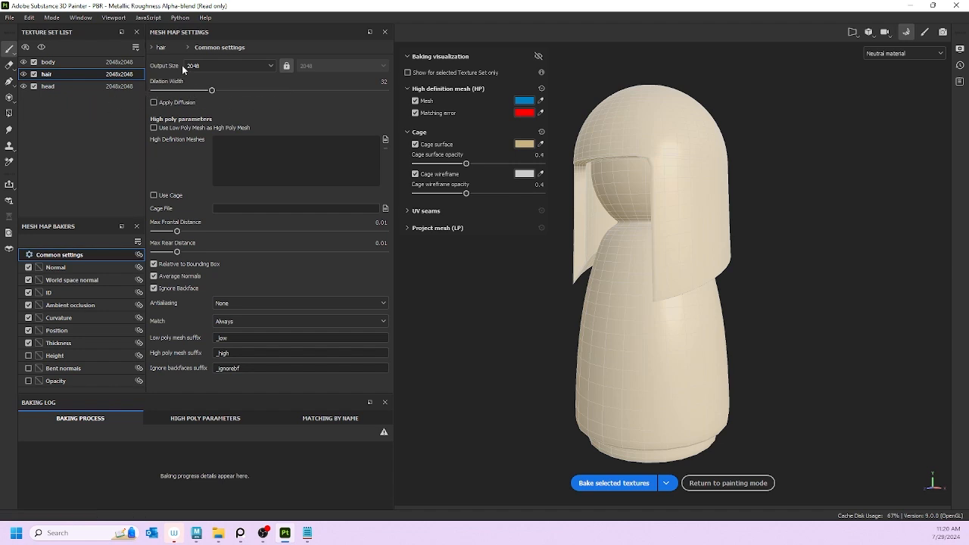
# - Check the body texture set's common bake settings and the available bake options
pyautogui.click(80, 61)
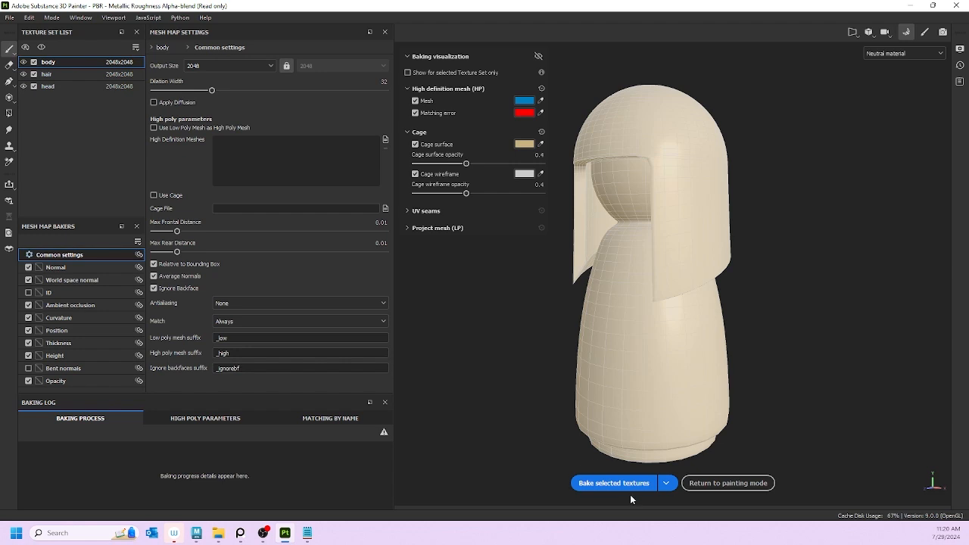
pyautogui.click(667, 483)
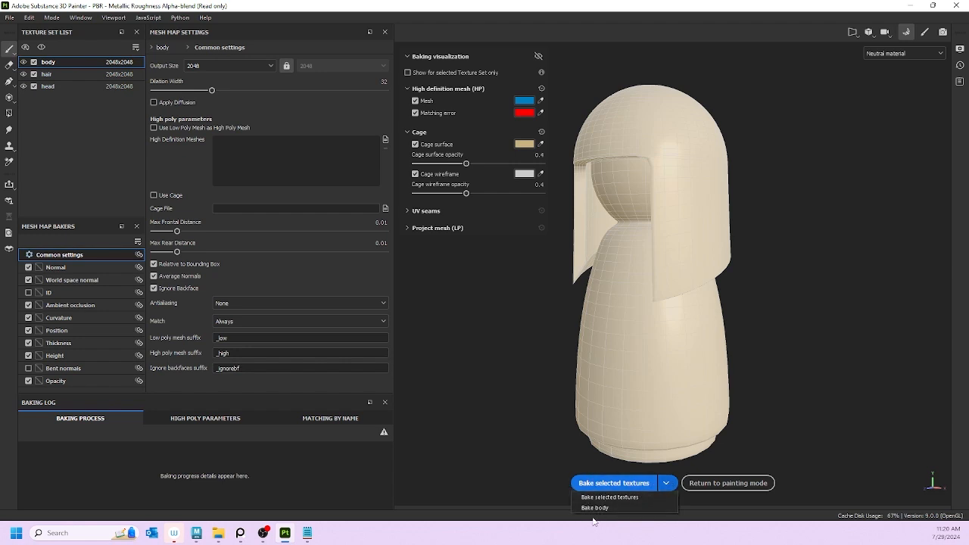
pyautogui.click(477, 420)
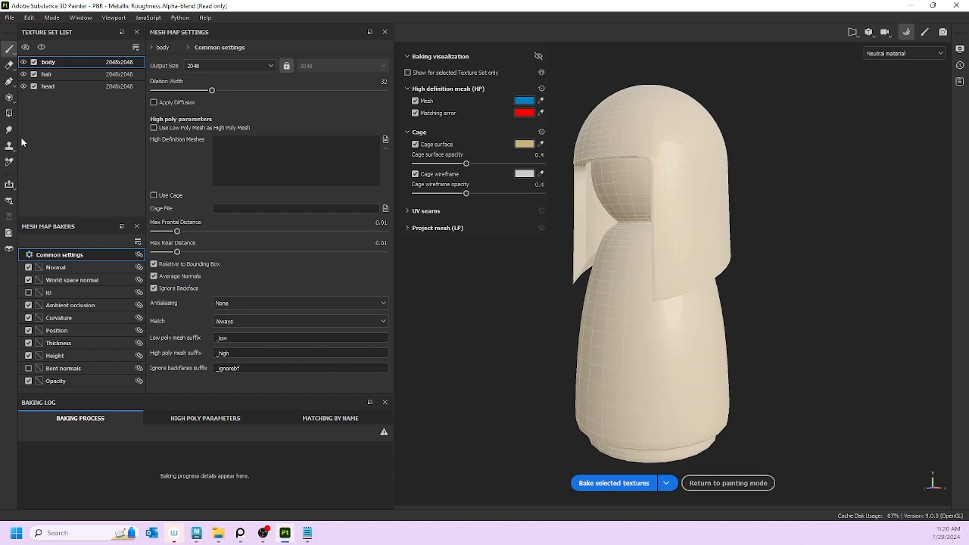
# - Try excluding the hair and head texture sets from the bake selection
pyautogui.click(33, 74)
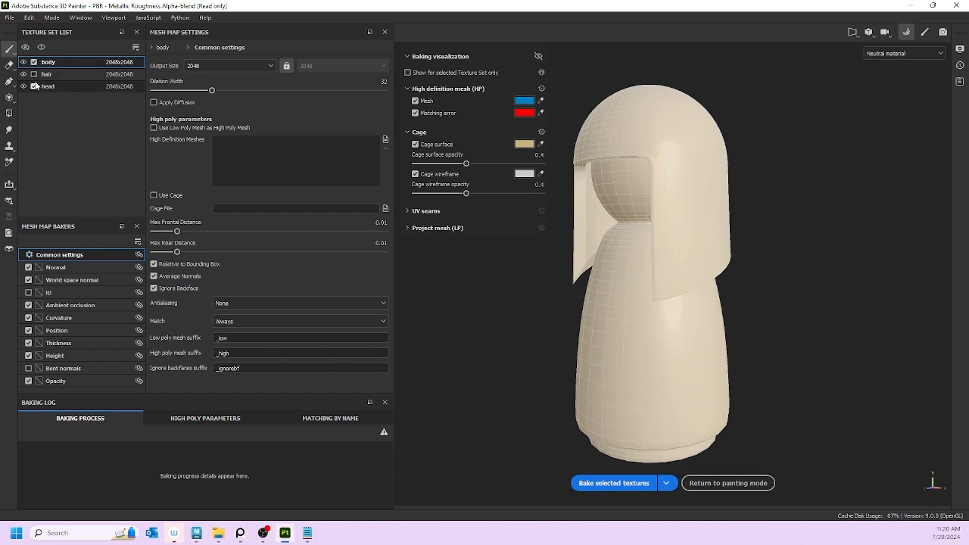
pyautogui.click(34, 86)
pyautogui.click(33, 86)
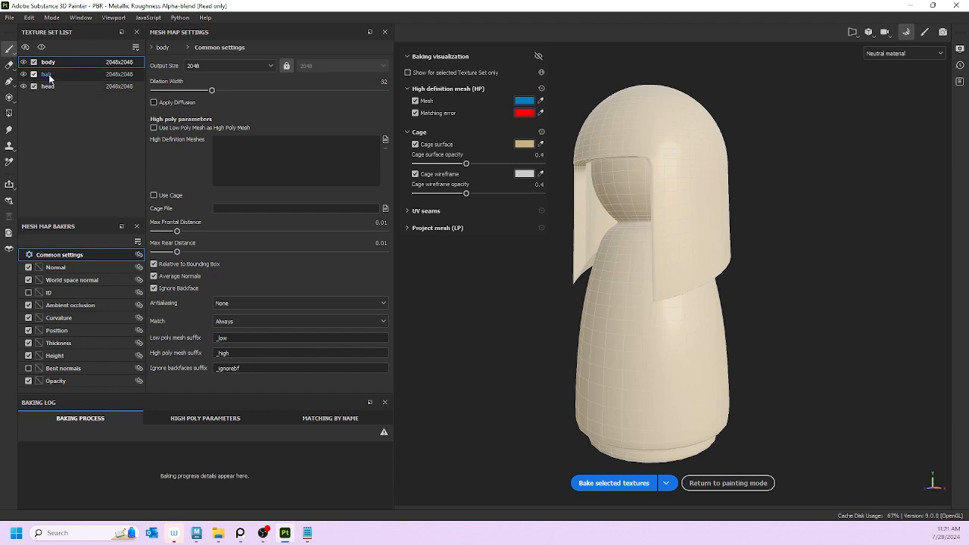
pyautogui.click(34, 75)
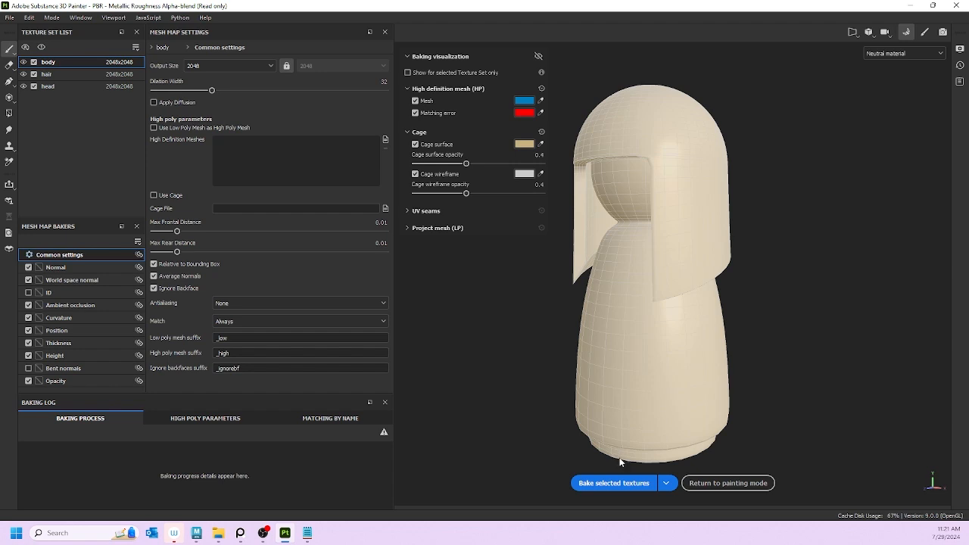
# - Bake the mesh maps for the body, hair and head texture sets and return to painting mode
pyautogui.click(606, 484)
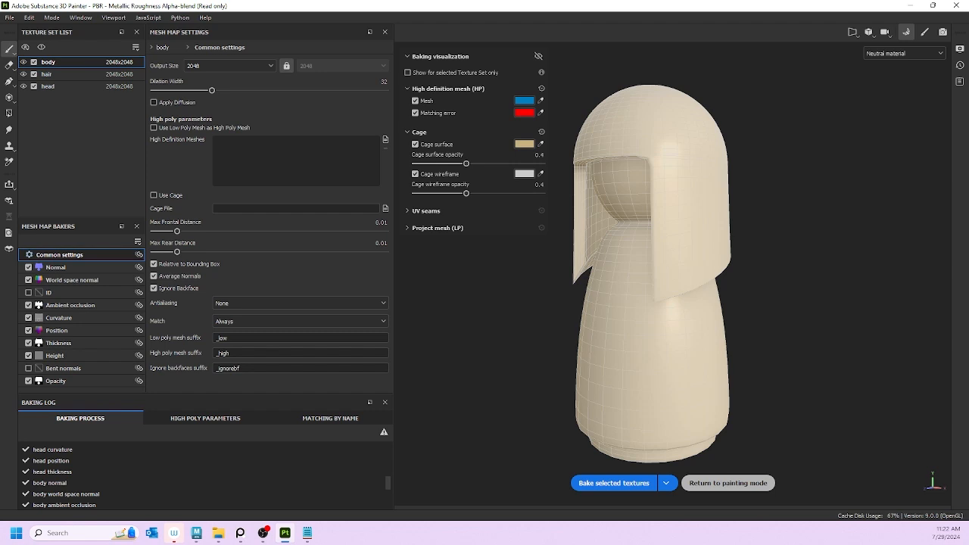
pyautogui.click(728, 483)
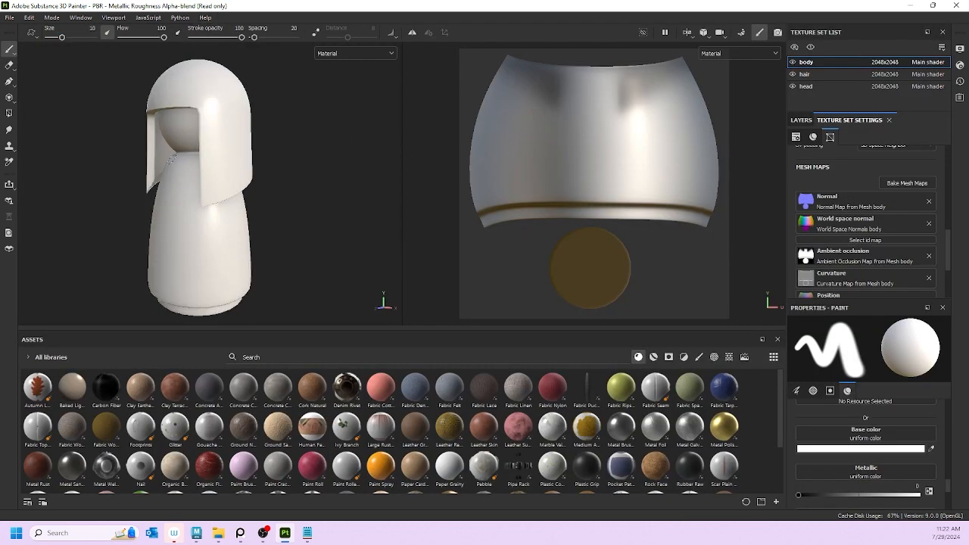
# - Inspect the baked shading around the doll's head, hair and shoulders from several angles
pyautogui.scroll(5, 257, 151)
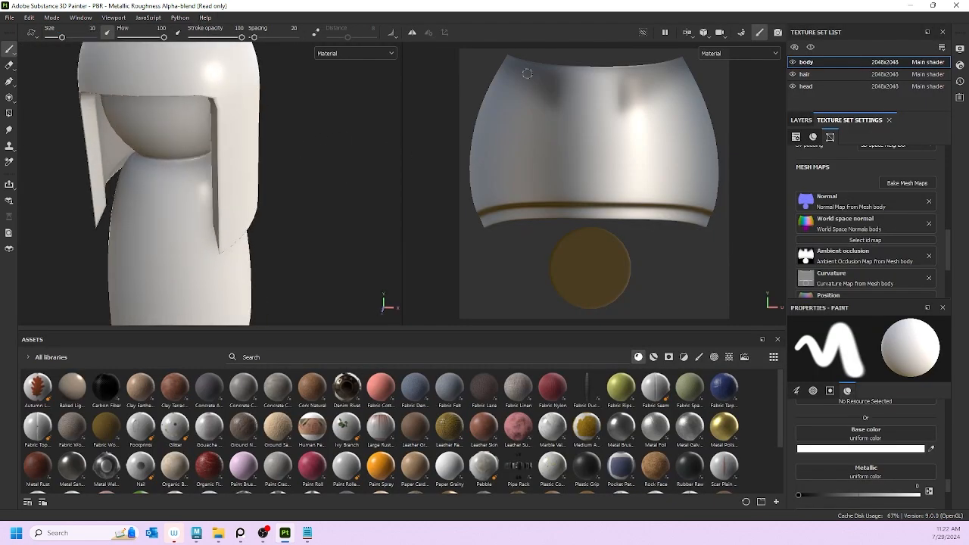
pyautogui.keyDown('alt'); pyautogui.moveTo(231, 165); pyautogui.dragTo(84, 159); pyautogui.keyUp('alt')
pyautogui.scroll(-2, 158, 188)
pyautogui.keyDown('alt'); pyautogui.moveTo(160, 190); pyautogui.dragTo(218, 138); pyautogui.keyUp('alt')
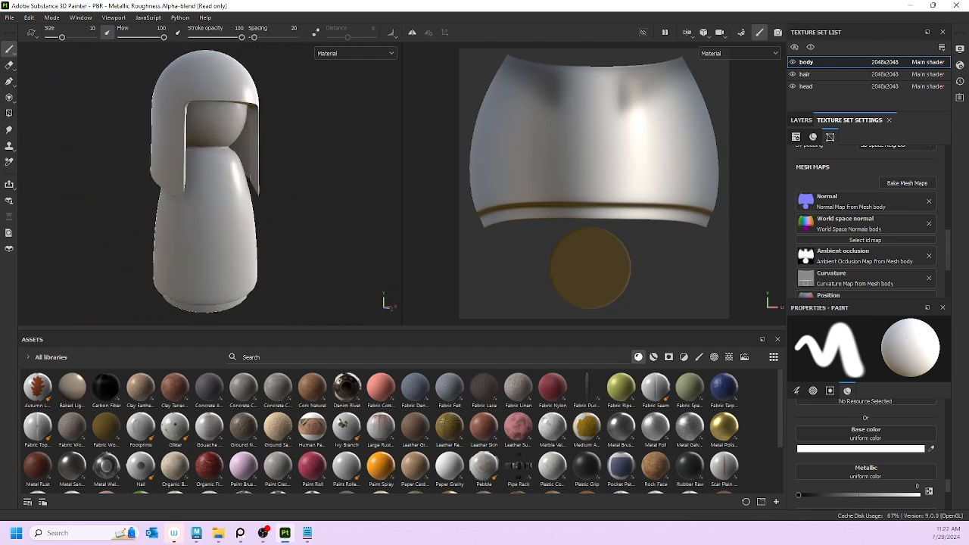
pyautogui.keyDown('alt'); pyautogui.moveTo(218, 137); pyautogui.dragTo(256, 172, button='middle'); pyautogui.keyUp('alt')
pyautogui.keyDown('alt'); pyautogui.moveTo(256, 173); pyautogui.dragTo(158, 171); pyautogui.keyUp('alt')
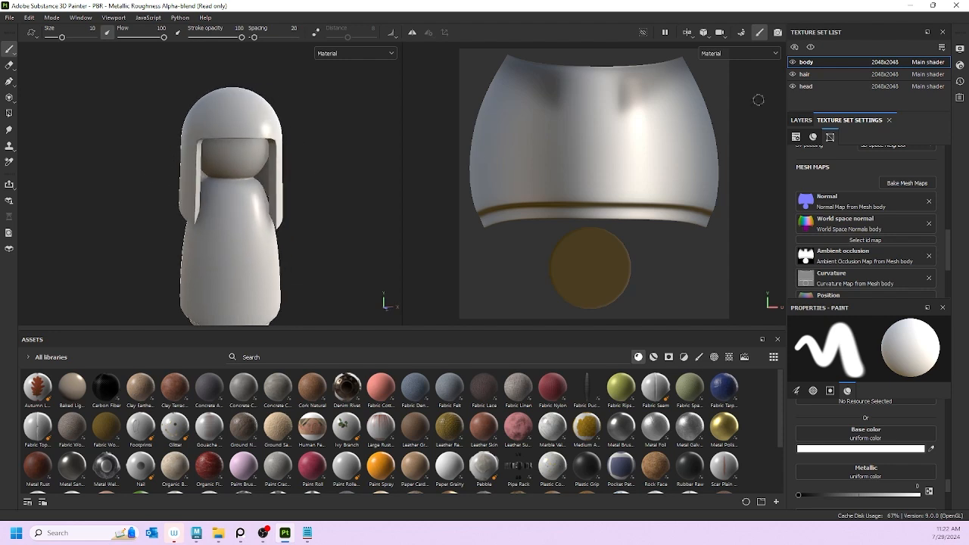
# - Hide the hair texture set temporarily to examine the baked shading on the head and body, and show the hair again
pyautogui.click(794, 75)
pyautogui.keyDown('alt'); pyautogui.moveTo(219, 183); pyautogui.dragTo(31, 169); pyautogui.keyUp('alt')
pyautogui.moveTo(263, 192)
pyautogui.keyDown('alt'); pyautogui.mouseDown()
pyautogui.moveTo(373, 200)
pyautogui.moveTo(620, 187)
pyautogui.moveTo(377, 250)
pyautogui.moveTo(288, 214)
pyautogui.moveTo(320, 188)
pyautogui.mouseUp(); pyautogui.keyUp('alt')
pyautogui.scroll(-3, 314, 185)
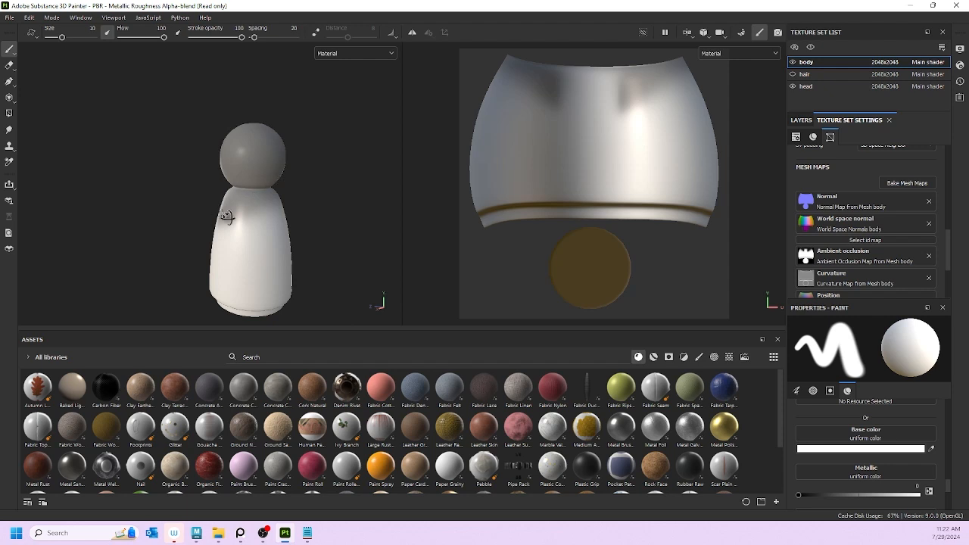
pyautogui.keyDown('alt'); pyautogui.moveTo(227, 218); pyautogui.dragTo(409, 227); pyautogui.keyUp('alt')
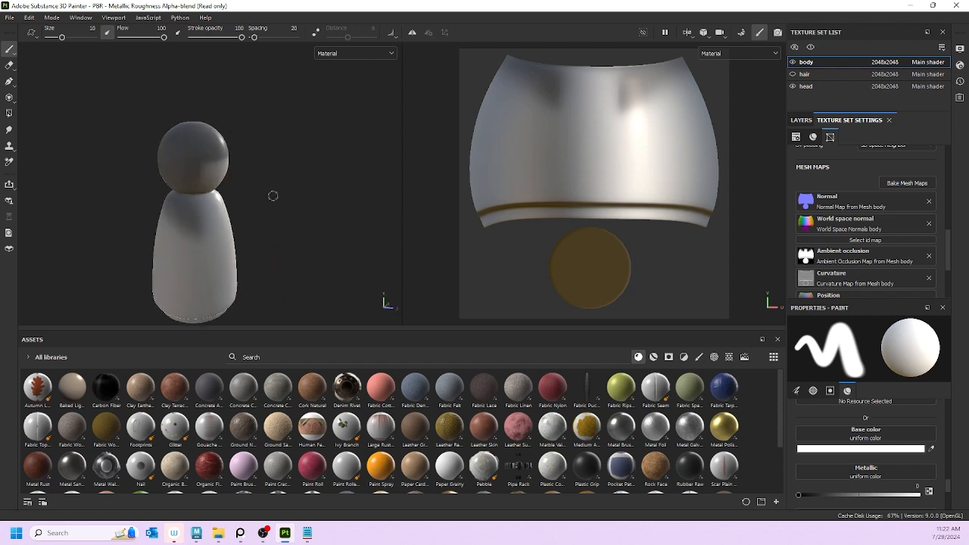
pyautogui.moveTo(244, 189)
pyautogui.keyDown('alt'); pyautogui.mouseDown()
pyautogui.moveTo(51, 179)
pyautogui.moveTo(275, 193)
pyautogui.moveTo(244, 178)
pyautogui.mouseUp(); pyautogui.keyUp('alt')
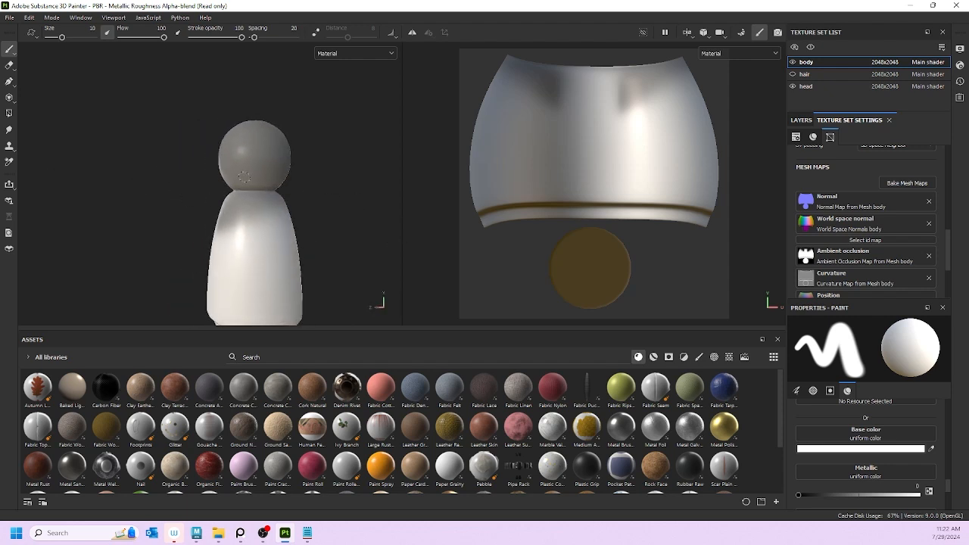
pyautogui.moveTo(182, 319)
pyautogui.keyDown('alt'); pyautogui.mouseDown()
pyautogui.moveTo(350, 277)
pyautogui.moveTo(301, 253)
pyautogui.moveTo(296, 205)
pyautogui.moveTo(349, 148)
pyautogui.mouseUp(); pyautogui.keyUp('alt')
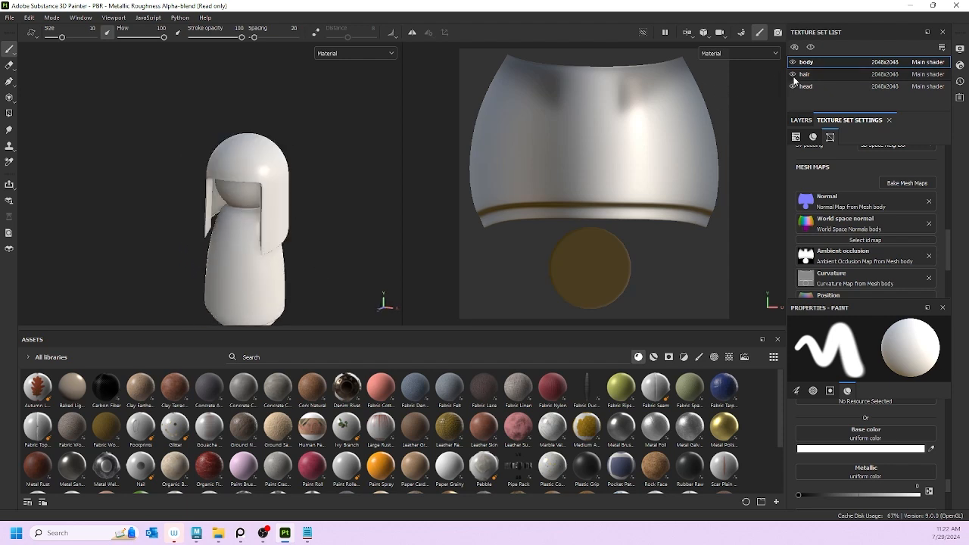
# - Frame the whole doll in the 3D view and bring up the reference board of painted wooden dolls
pyautogui.scroll(4, 271, 225)
pyautogui.moveTo(206, 227)
pyautogui.keyDown('alt'); pyautogui.mouseDown()
pyautogui.moveTo(316, 237)
pyautogui.moveTo(363, 175)
pyautogui.moveTo(391, 180)
pyautogui.moveTo(261, 185)
pyautogui.moveTo(200, 207)
pyautogui.moveTo(228, 255)
pyautogui.moveTo(277, 244)
pyautogui.moveTo(279, 189)
pyautogui.moveTo(318, 210)
pyautogui.moveTo(103, 200)
pyautogui.moveTo(128, 182)
pyautogui.moveTo(254, 234)
pyautogui.mouseUp(); pyautogui.keyUp('alt')
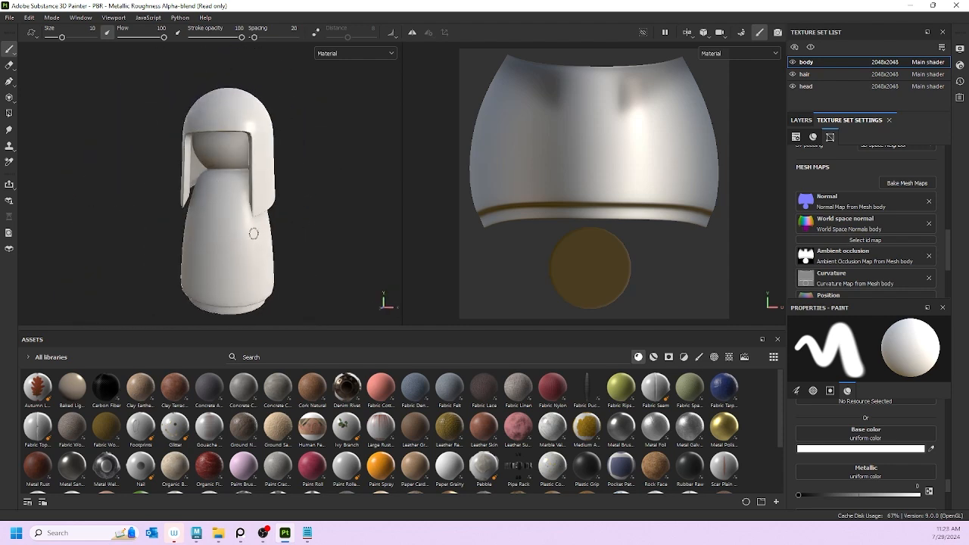
pyautogui.keyDown('alt'); pyautogui.moveTo(254, 233); pyautogui.dragTo(225, 232, button='middle'); pyautogui.keyUp('alt')
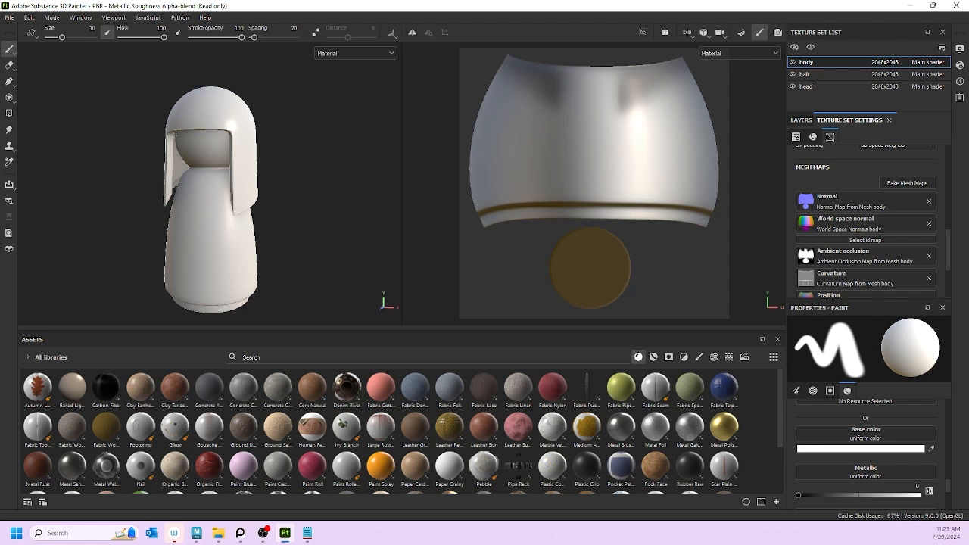
pyautogui.click(240, 533)
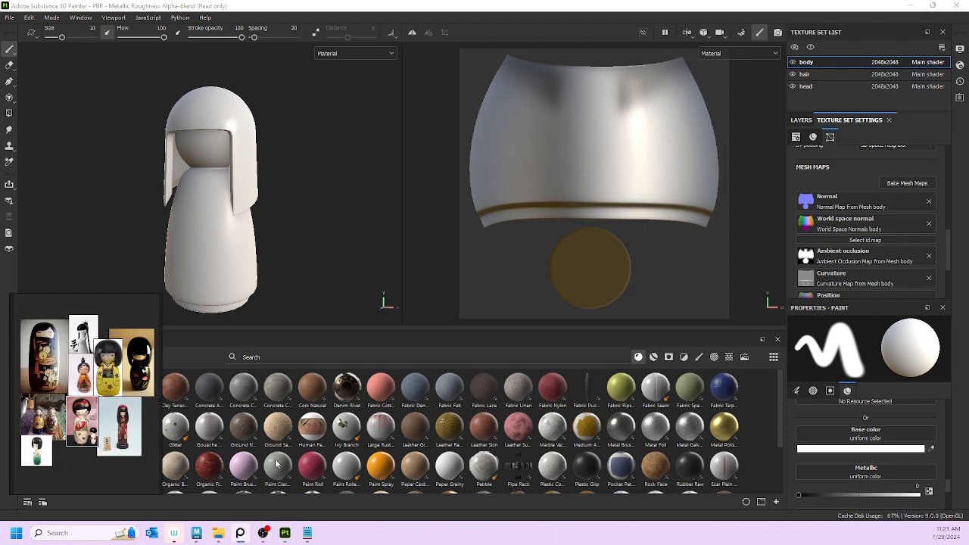